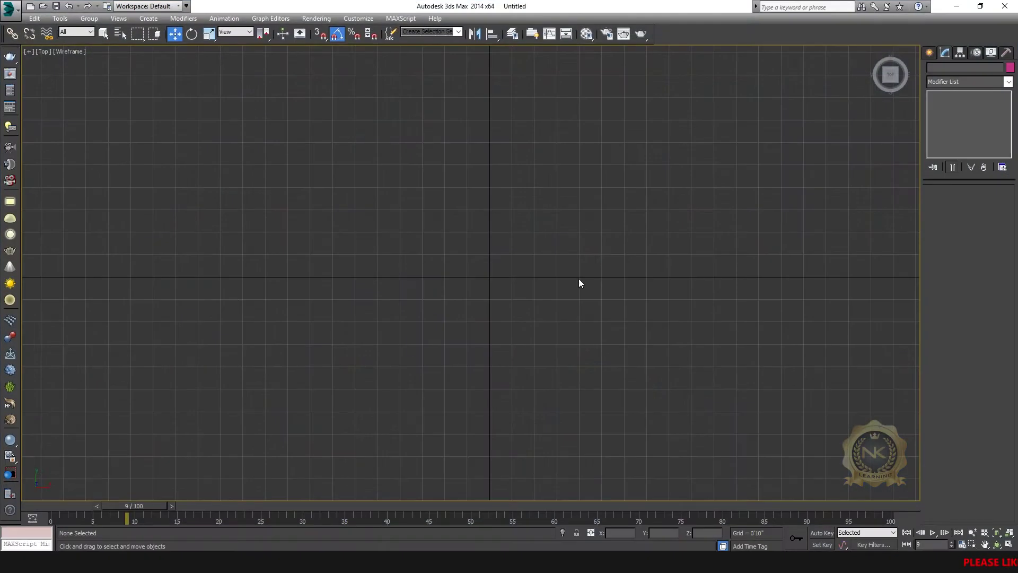
Step: Create a standard teapot with a radius of about 1'0" at the grid centre in the Top view
scroll(578, 278, "up", 1)
key("alt+w")
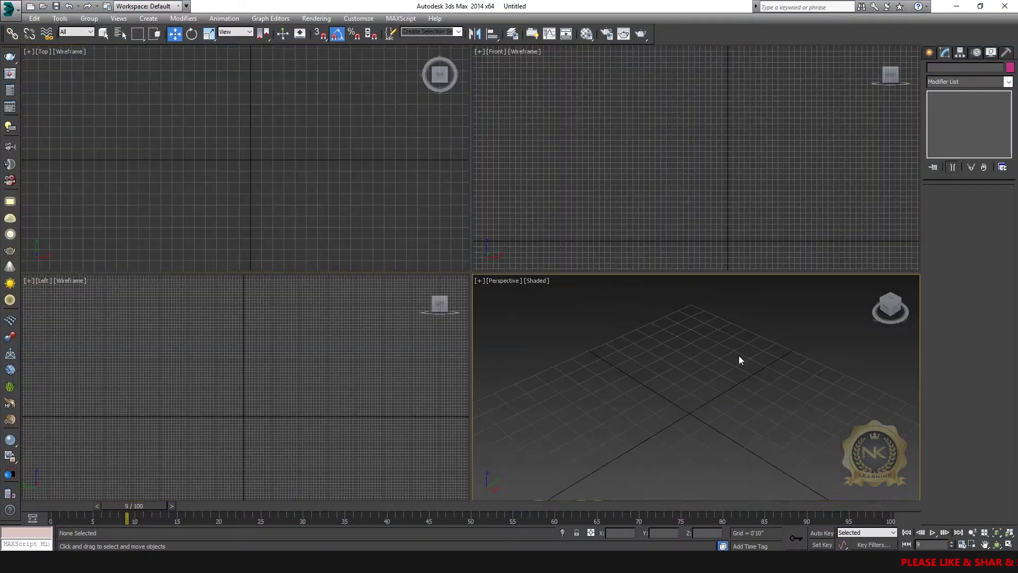
left_click(737, 354)
key("alt+w")
scroll(636, 320, "down", 3)
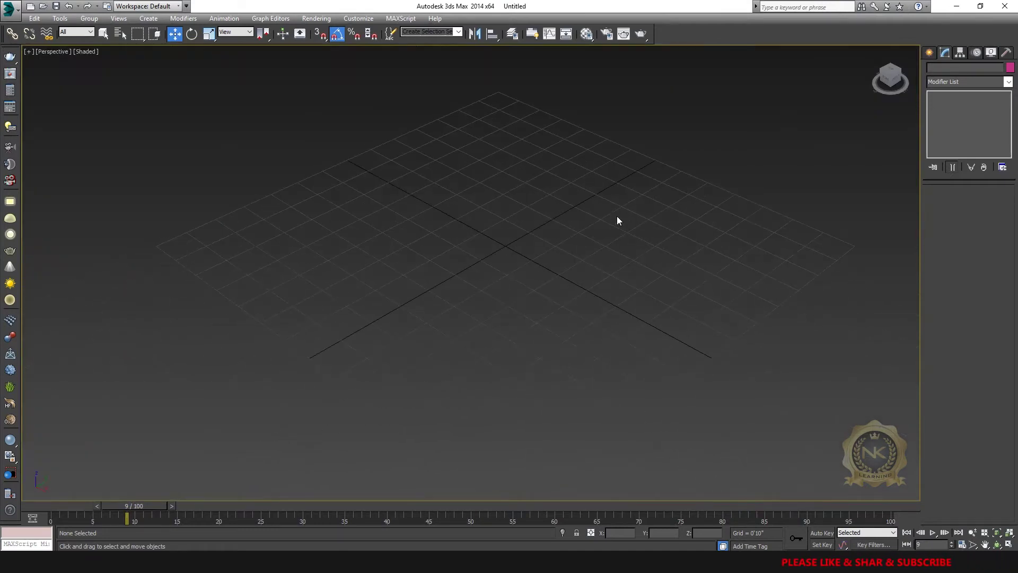
key("alt+w")
left_click(343, 192)
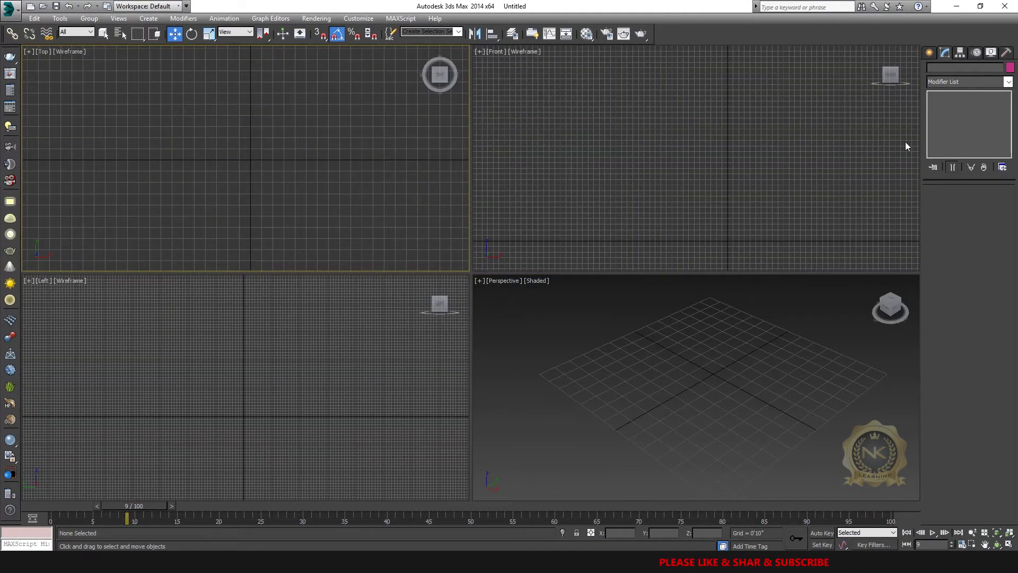
left_click(929, 53)
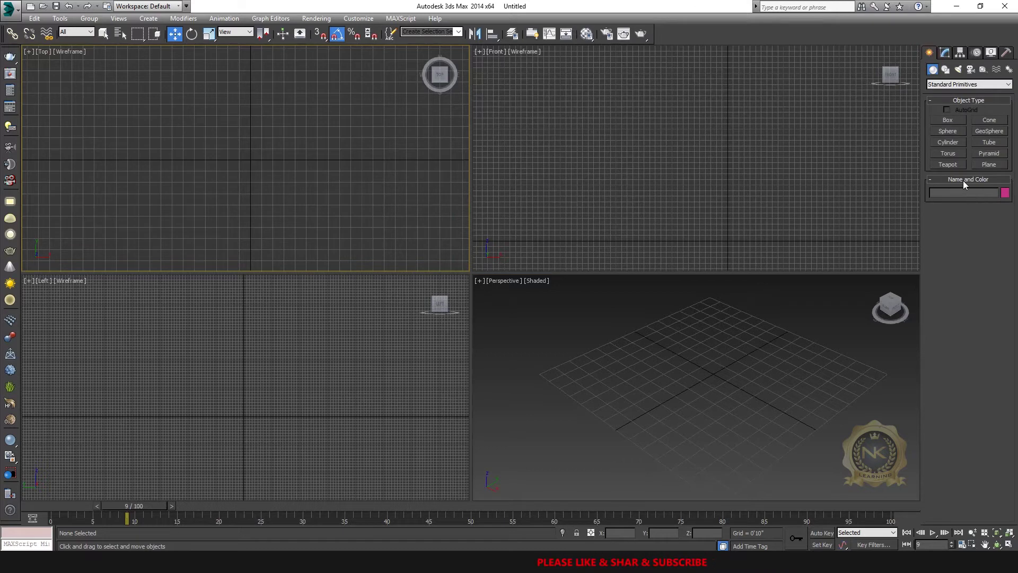
left_click(948, 164)
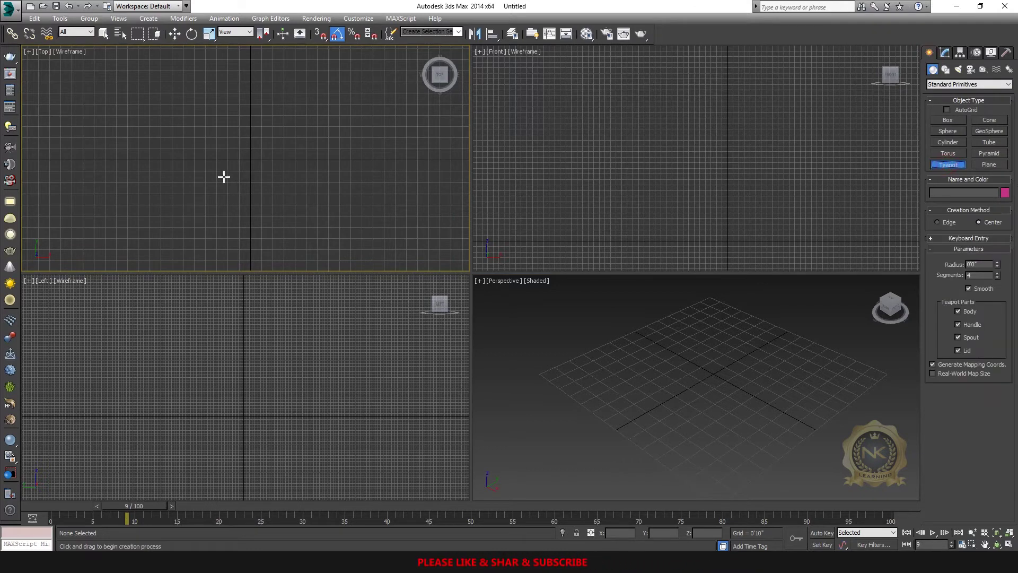
left_click_drag(251, 158, 256, 170)
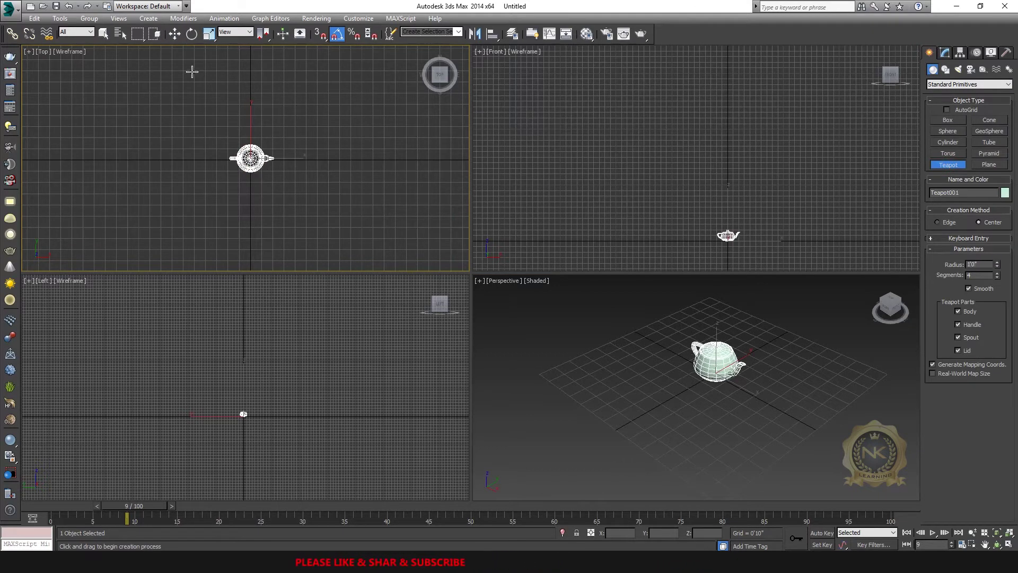
Step: Maximize the Perspective view around the teapot and deselect it
key("w")
key("alt+w")
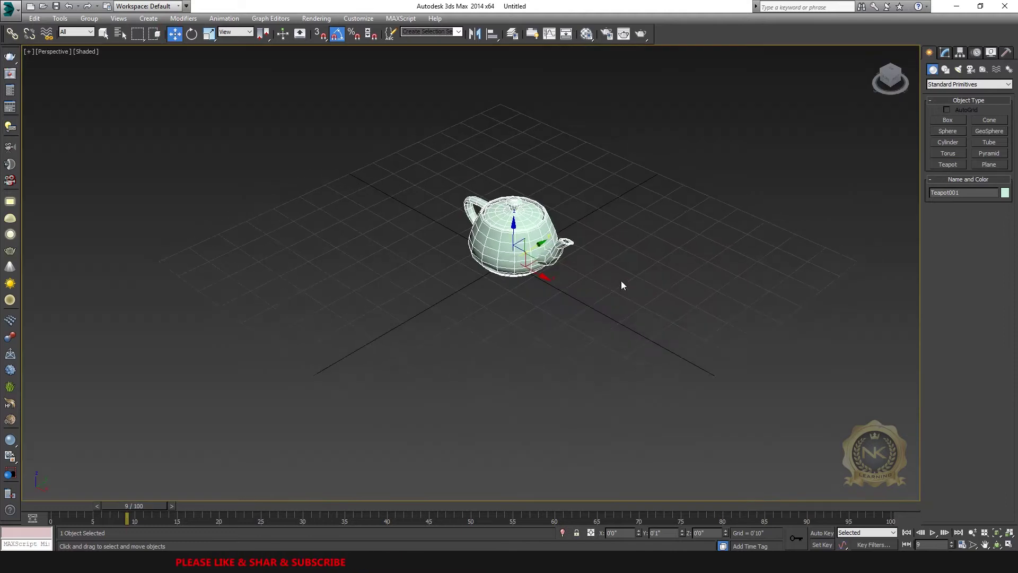
scroll(621, 281, "up", 5)
middle_click_drag(670, 266, 725, 300)
scroll(725, 300, "down", 2)
left_click(725, 243)
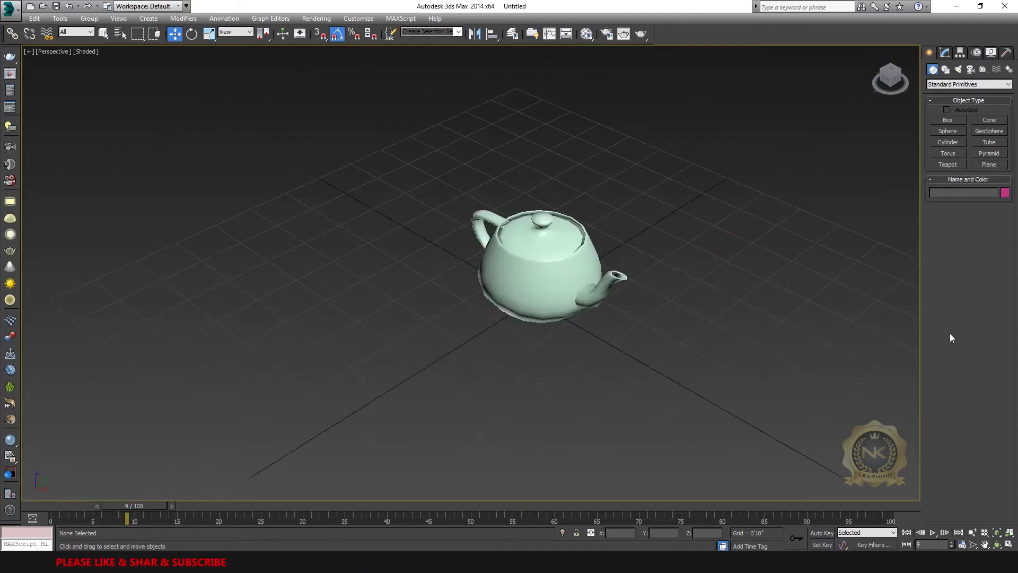
Step: Scrub the timeline back to frame 0 and through to frame 100
left_click_drag(122, 507, 72, 509)
key("w")
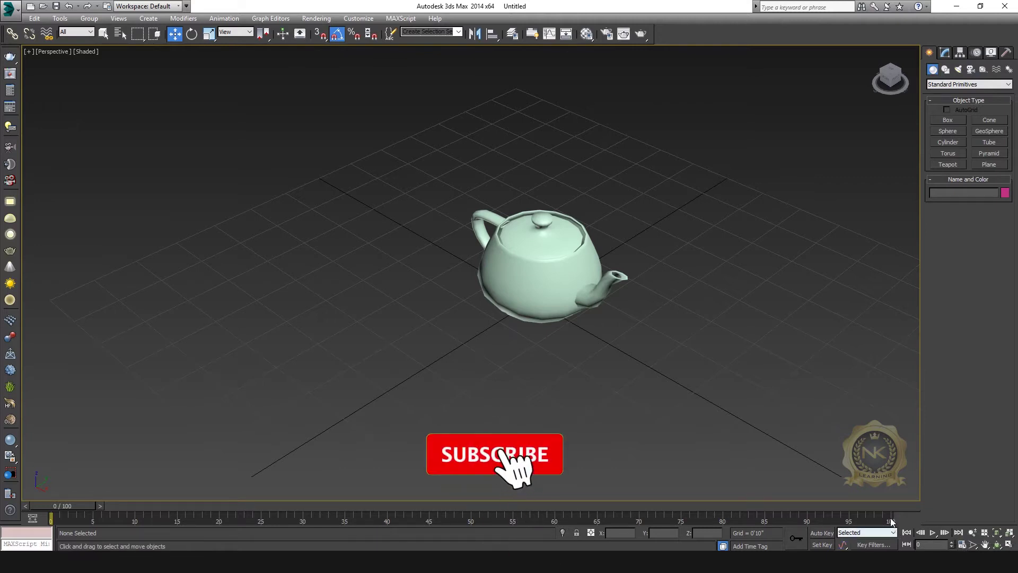
left_click_drag(69, 506, 937, 539)
key("w")
left_click(952, 547)
left_click(952, 542)
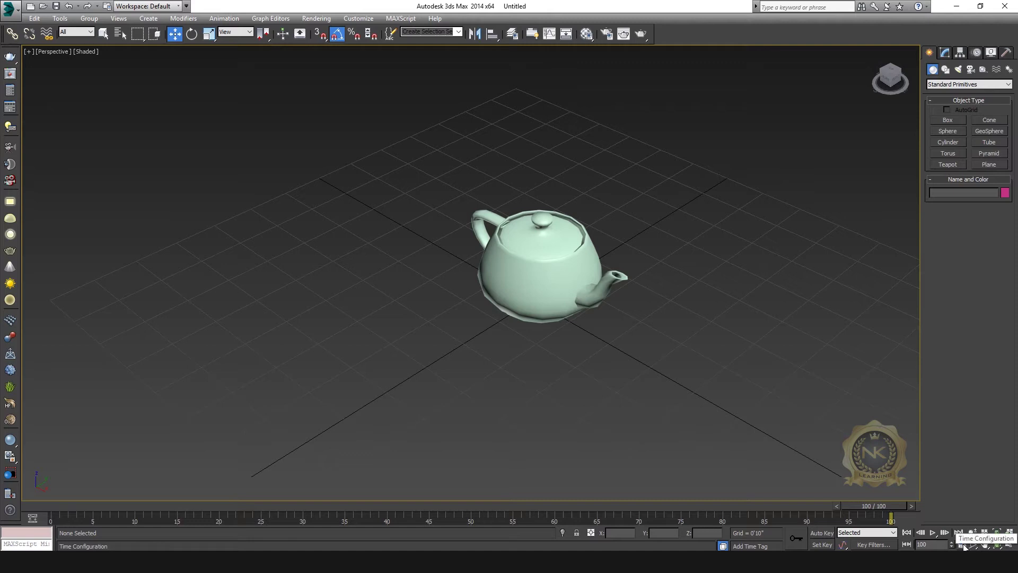
Step: Set the animation's end time to frame 200 and scrub the timeline to frame 195
left_click(963, 545)
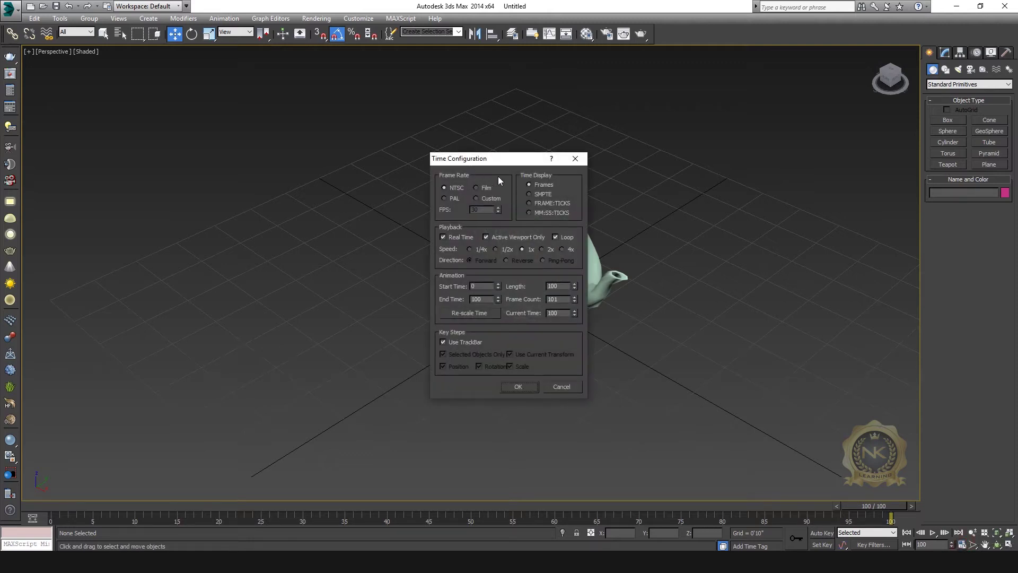
left_click_drag(494, 160, 481, 120)
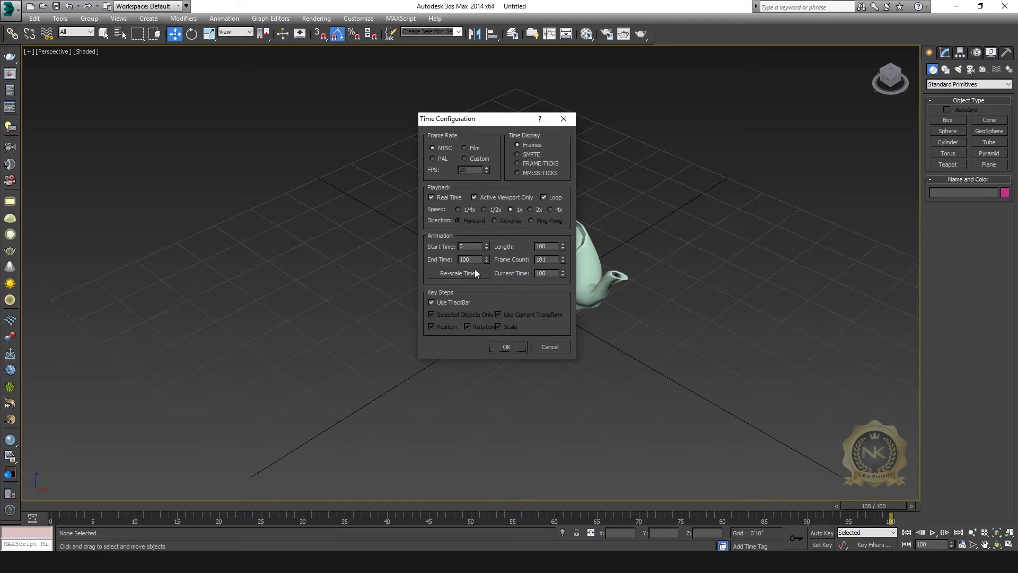
type("200")
key("Return")
left_click(502, 349)
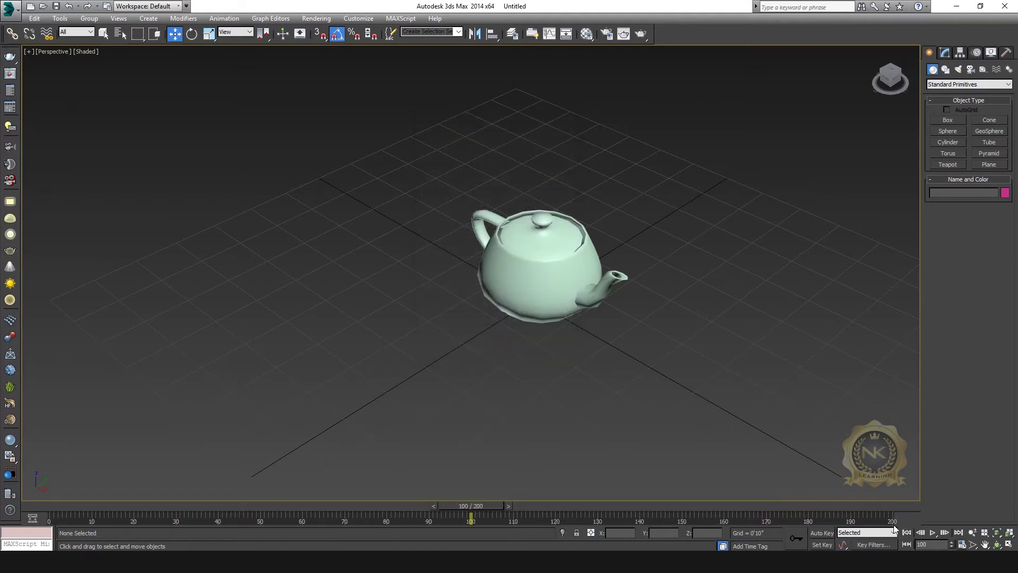
left_click_drag(952, 544, 958, 307)
left_click_drag(588, 505, 872, 508)
key("w")
Step: Set the animation's end time to frame 2000 in the time configuration
left_click(962, 544)
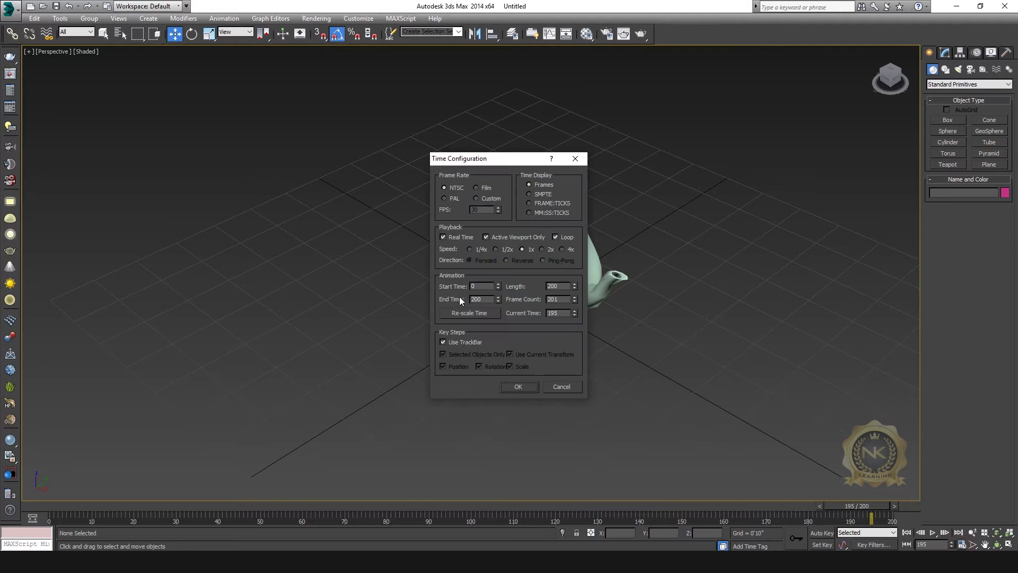
type("2000")
key("Return")
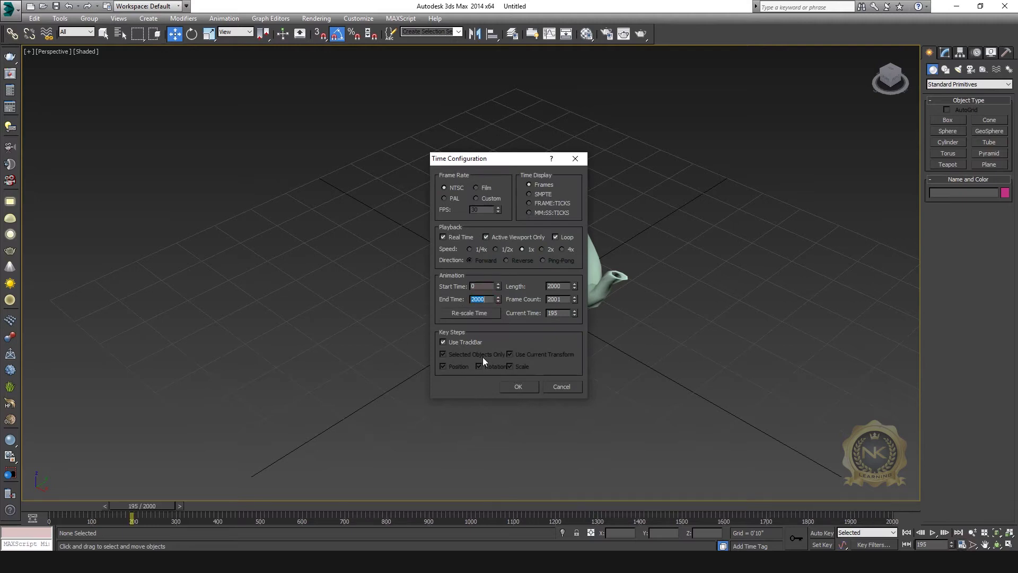
left_click(517, 386)
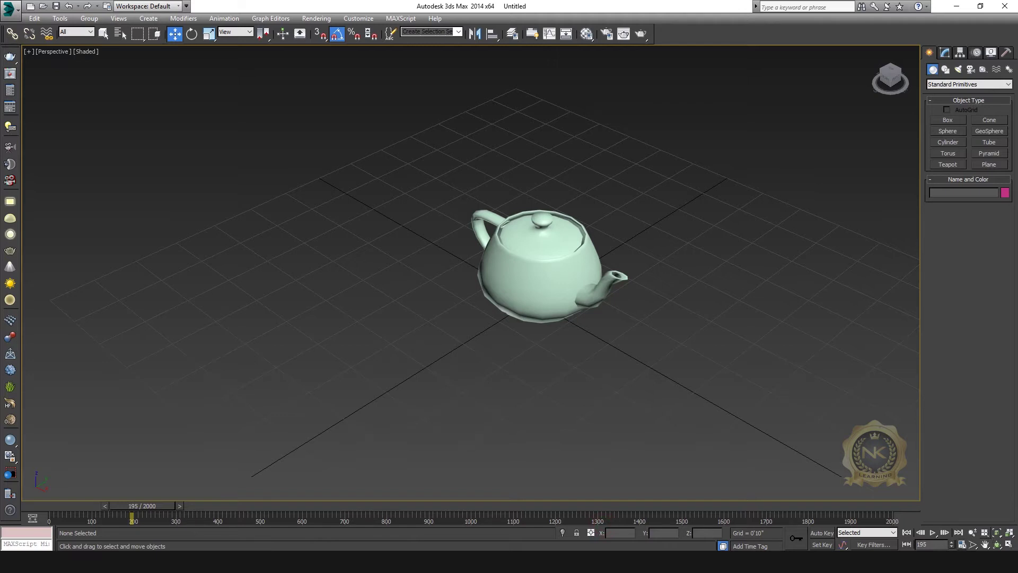
Step: Set the animation's end time to frame 100 in the time configuration
left_click(962, 545)
type("100")
key("Return")
left_click(511, 385)
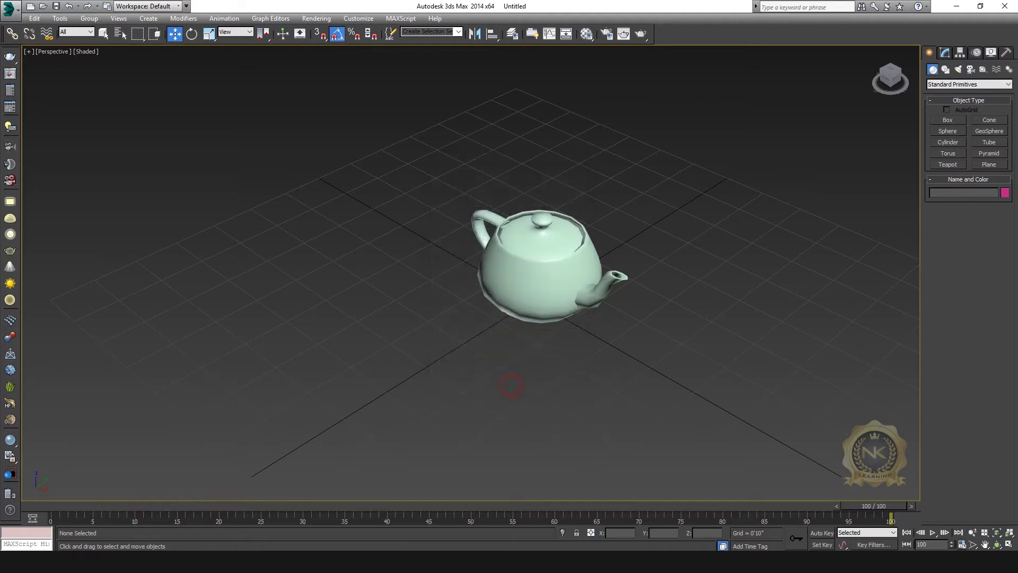
Step: Select the teapot, go to frame 0, enable Set Key mode and set a key for its starting pose
middle_click_drag(584, 377, 570, 377)
left_click(543, 294)
middle_click_drag(554, 289, 540, 310)
scroll(546, 311, "up", 3)
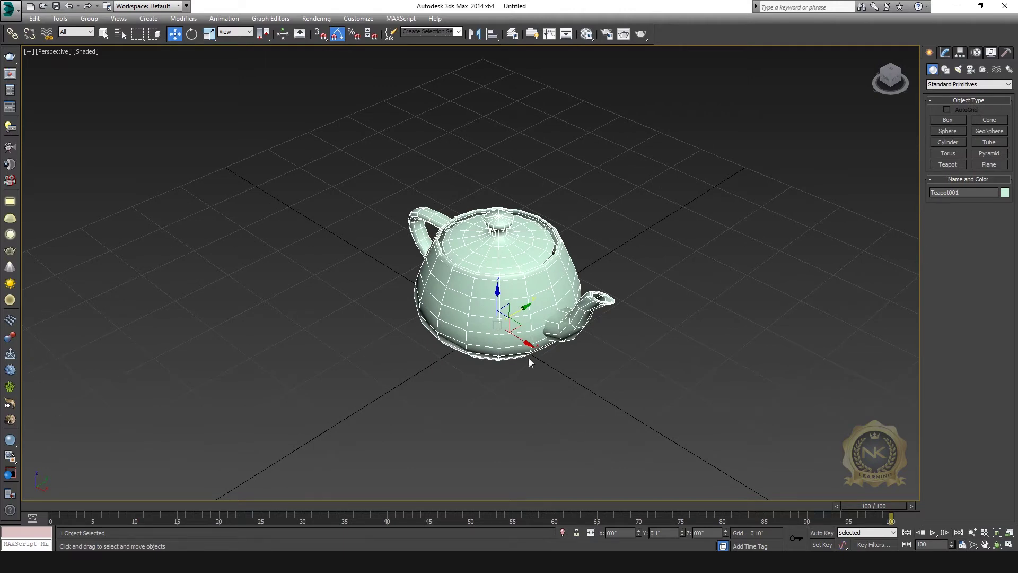
left_click(60, 516)
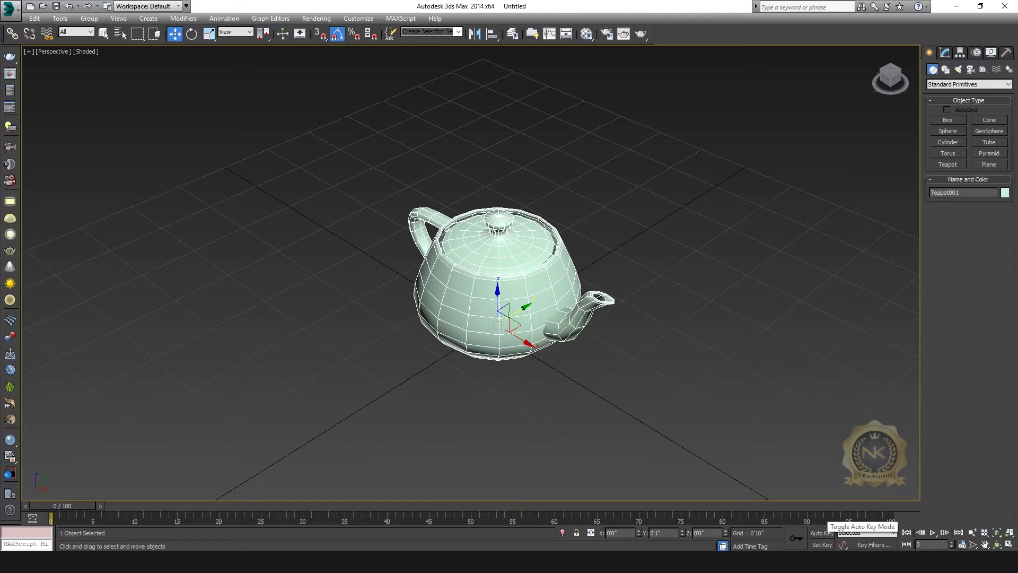
left_click(822, 546)
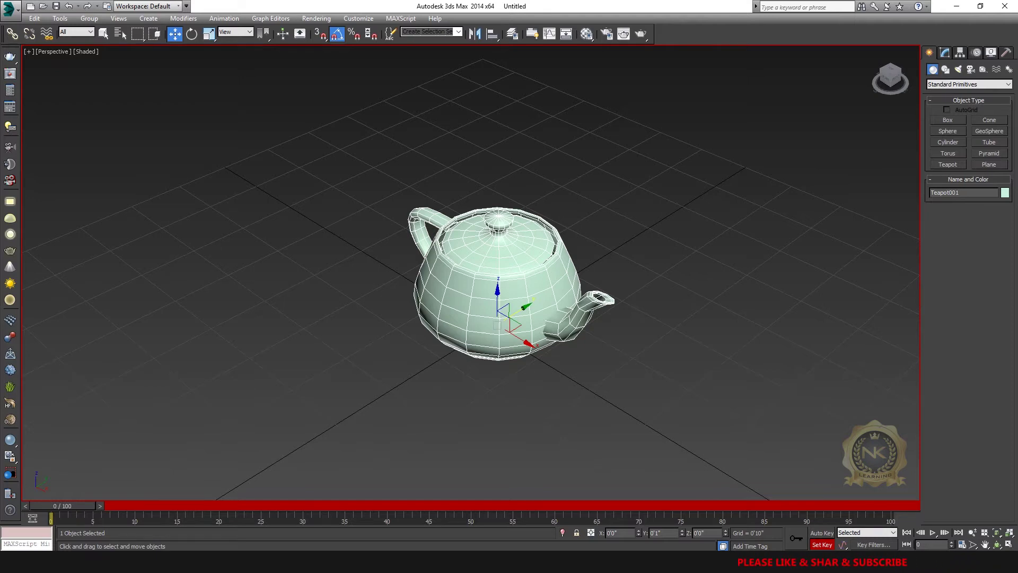
left_click(796, 538)
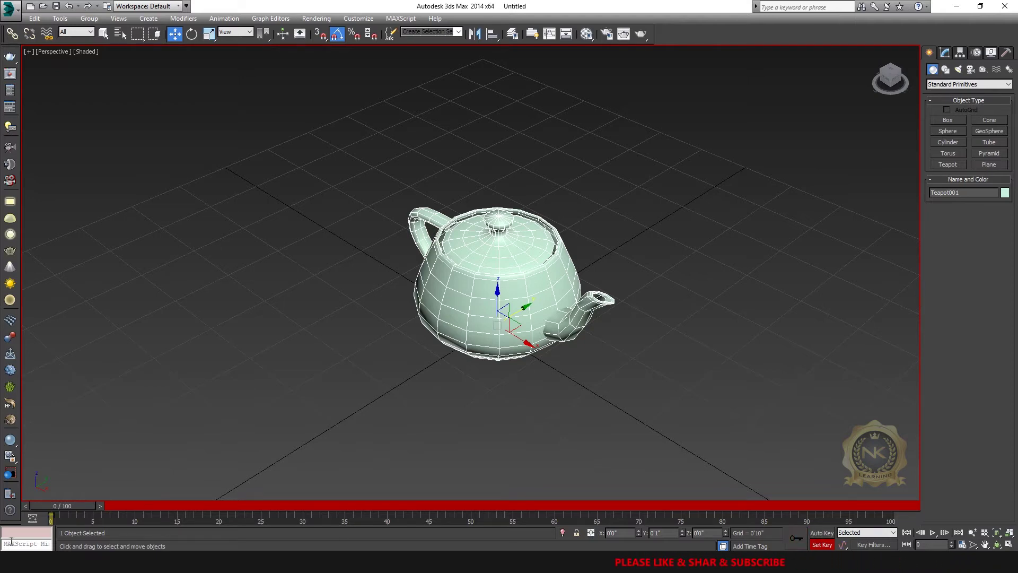
Step: At frame 25, rotate the teapot about its Z axis to about -5 degrees and set a key
left_click_drag(94, 504, 240, 507)
key("w")
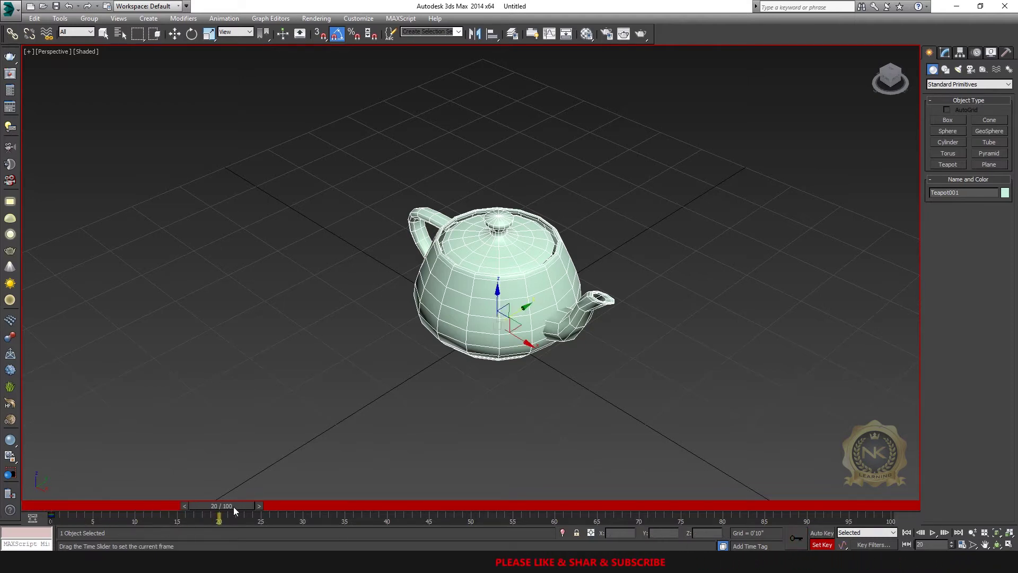
left_click_drag(243, 506, 284, 505)
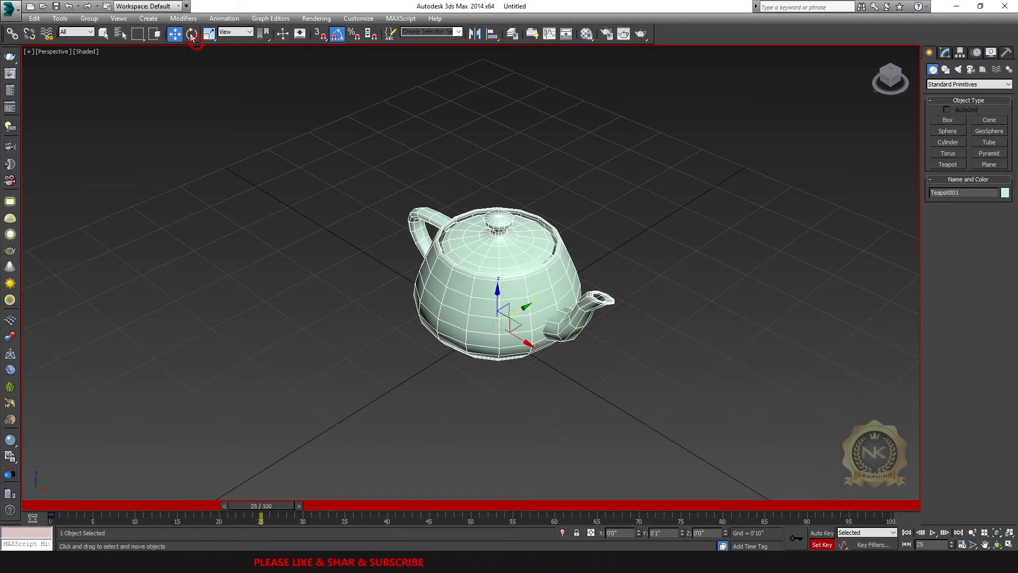
key("e")
left_click_drag(519, 349, 304, 348)
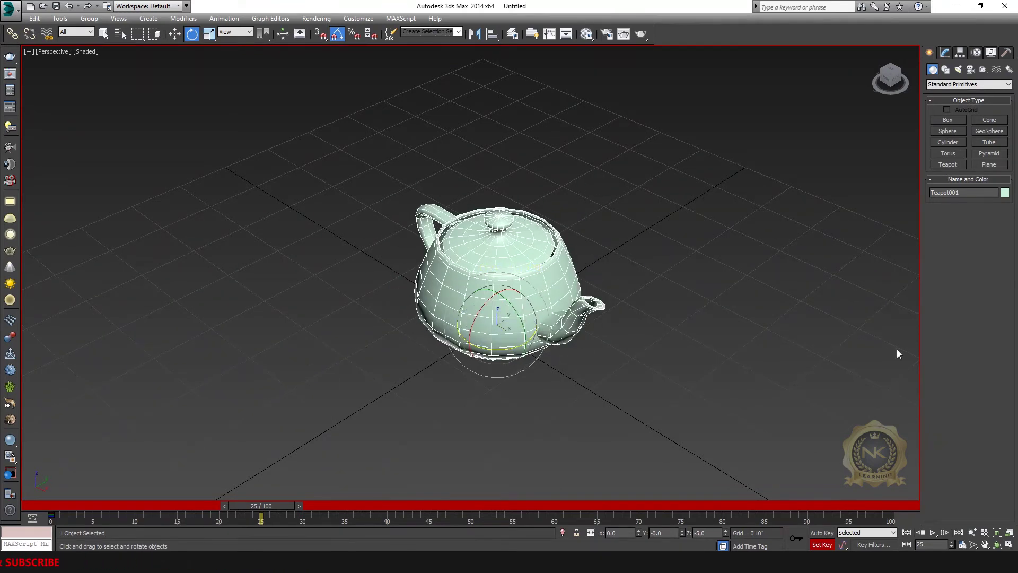
left_click(795, 539)
mouse_move(269, 504)
left_mouse_down()
mouse_move(117, 516)
mouse_move(279, 515)
left_mouse_up()
key("e")
Step: At frame 50, scale the teapot up uniformly to about 196% and set a key
left_click_drag(266, 510, 470, 512)
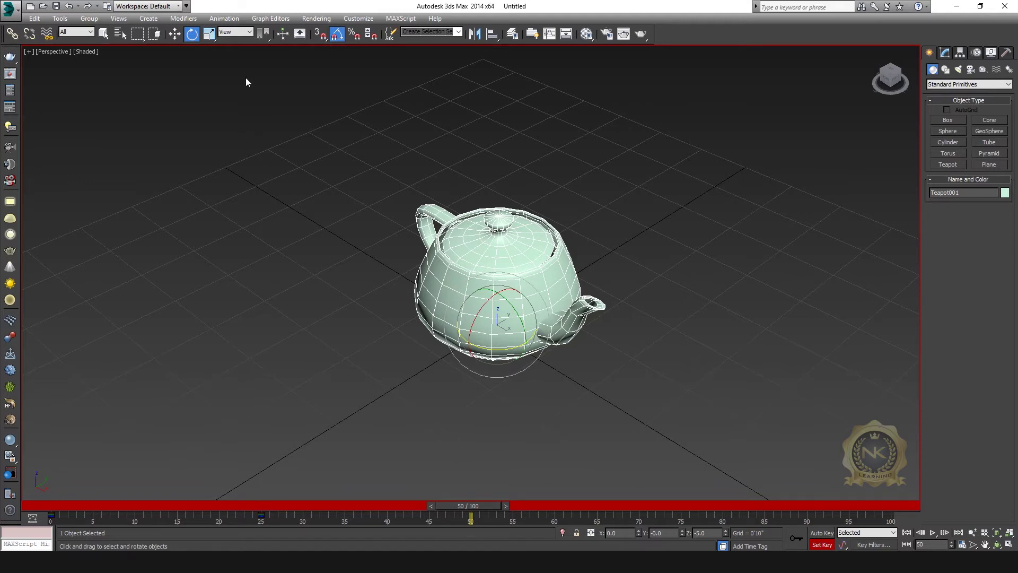
left_click(209, 33)
left_click_drag(496, 321, 504, 268)
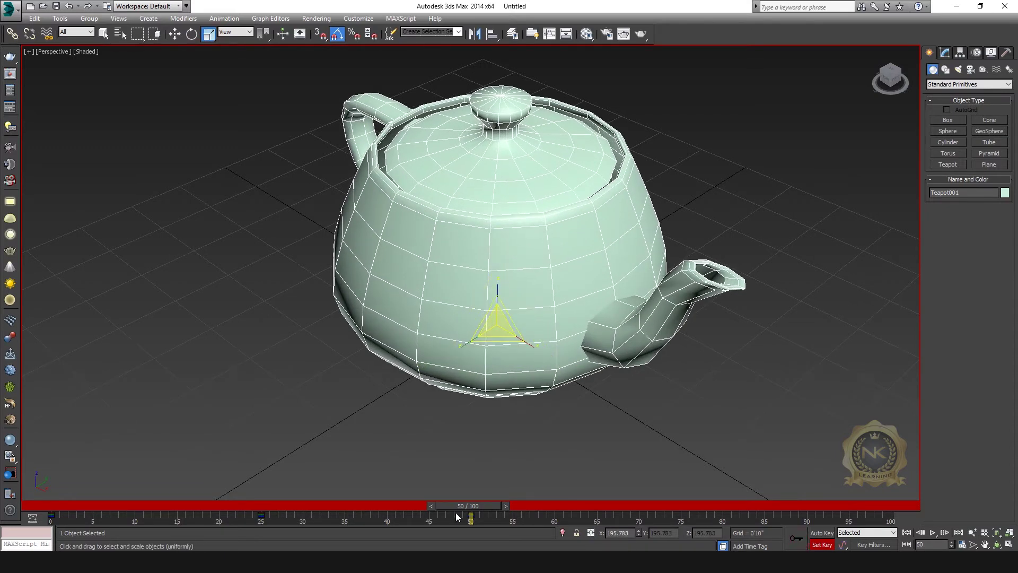
mouse_move(462, 506)
left_mouse_down()
mouse_move(91, 503)
mouse_move(228, 521)
mouse_move(481, 521)
mouse_move(469, 521)
left_mouse_up()
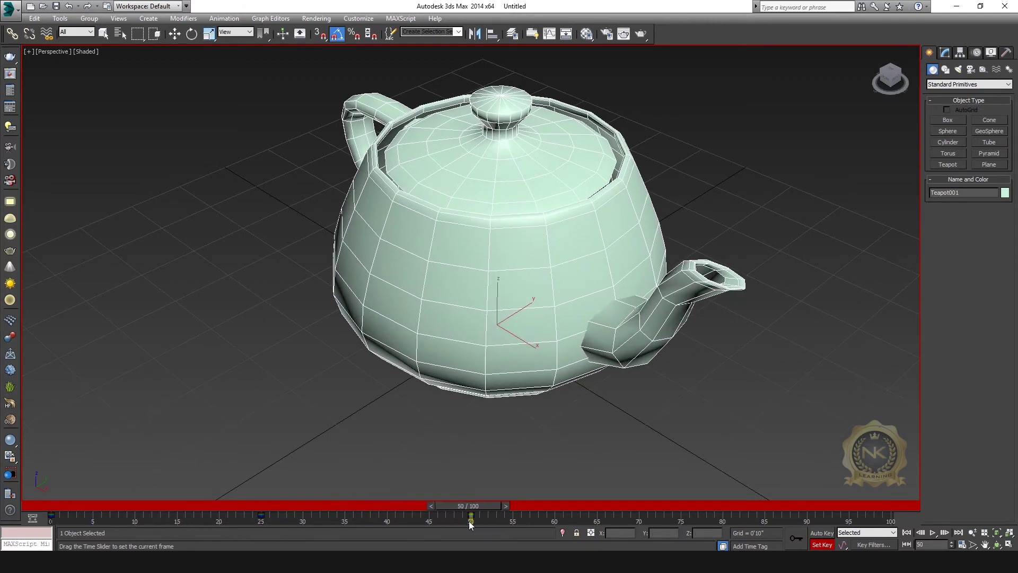
Step: At frame 75, move the teapot along the X axis to about -6'9" and set a key
left_click(174, 35)
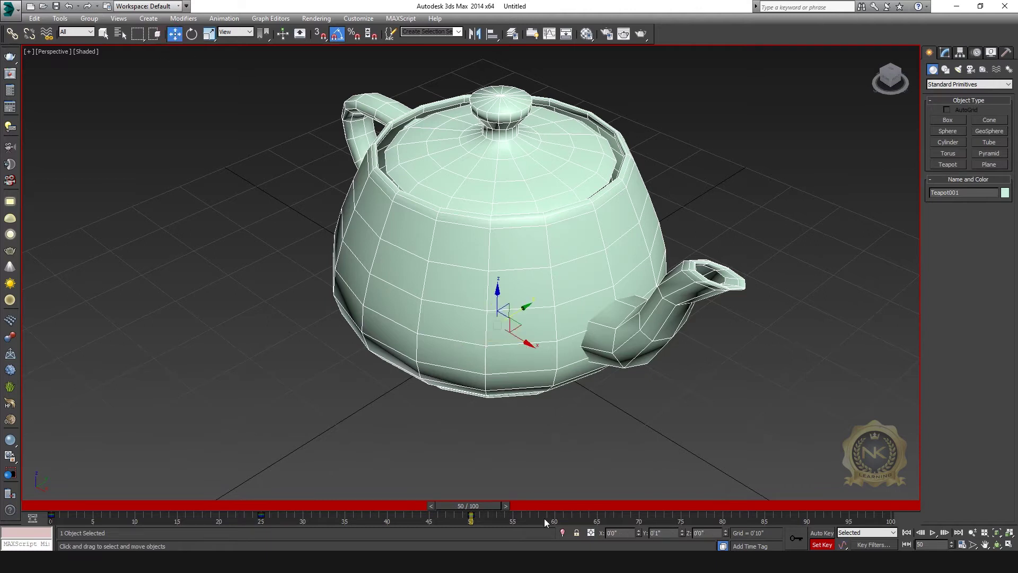
left_click_drag(477, 507, 672, 508)
left_click_drag(528, 348, 263, 186)
scroll(429, 268, "down", 2)
left_click_drag(316, 221, 276, 192)
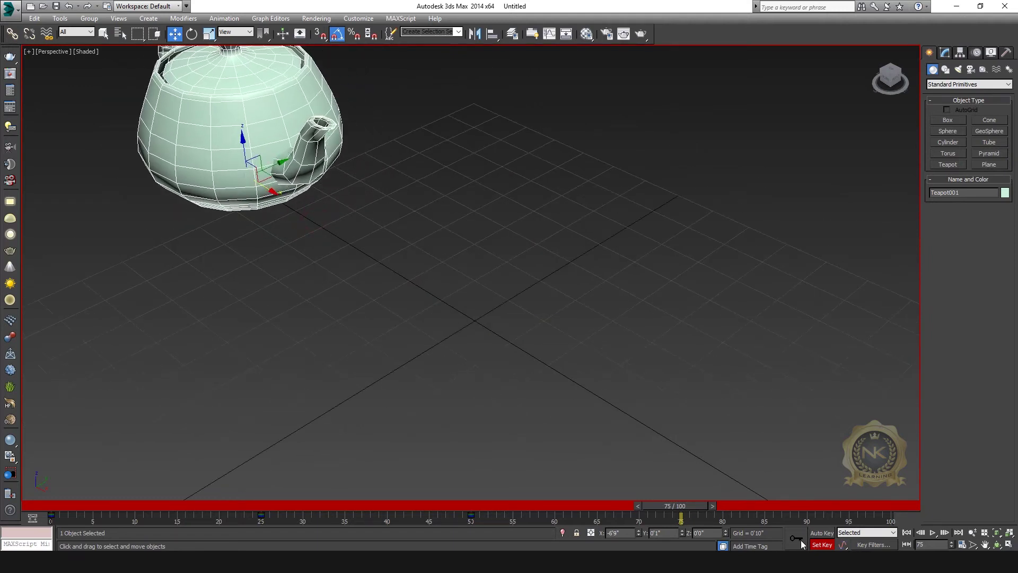
mouse_move(689, 507)
left_mouse_down()
mouse_move(211, 504)
mouse_move(736, 504)
mouse_move(479, 519)
mouse_move(681, 520)
mouse_move(339, 521)
mouse_move(681, 514)
left_mouse_up()
key("w")
Step: At frame 100, move the teapot back along the X axis to about -0'4"
middle_click_drag(666, 289, 682, 419)
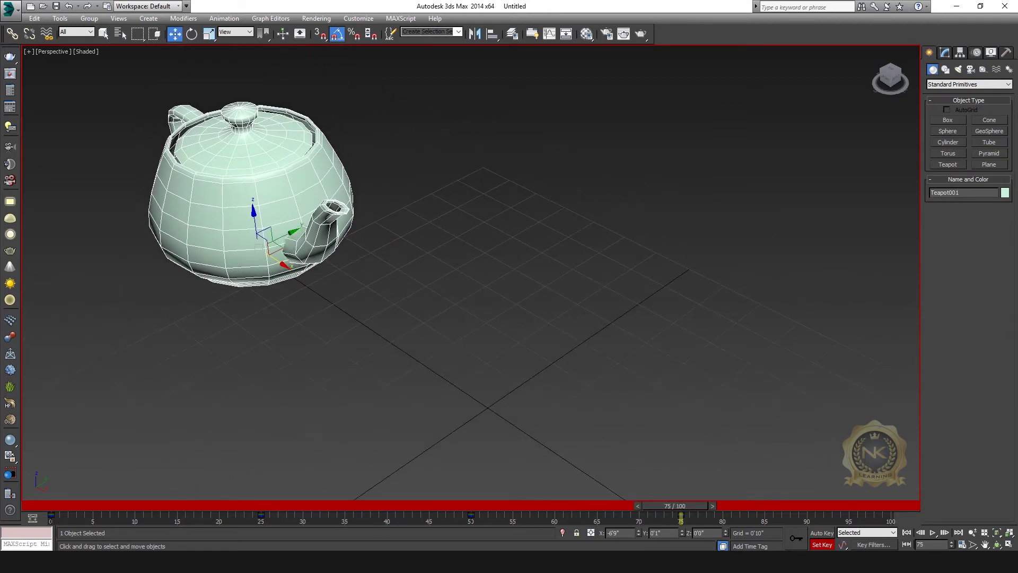
left_click_drag(701, 499, 883, 503)
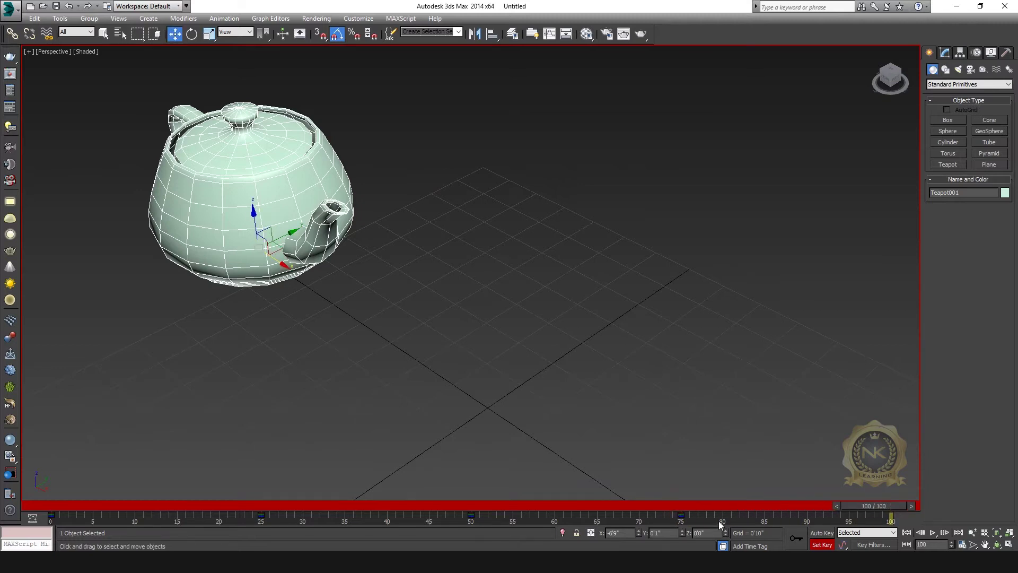
left_click_drag(282, 265, 467, 405)
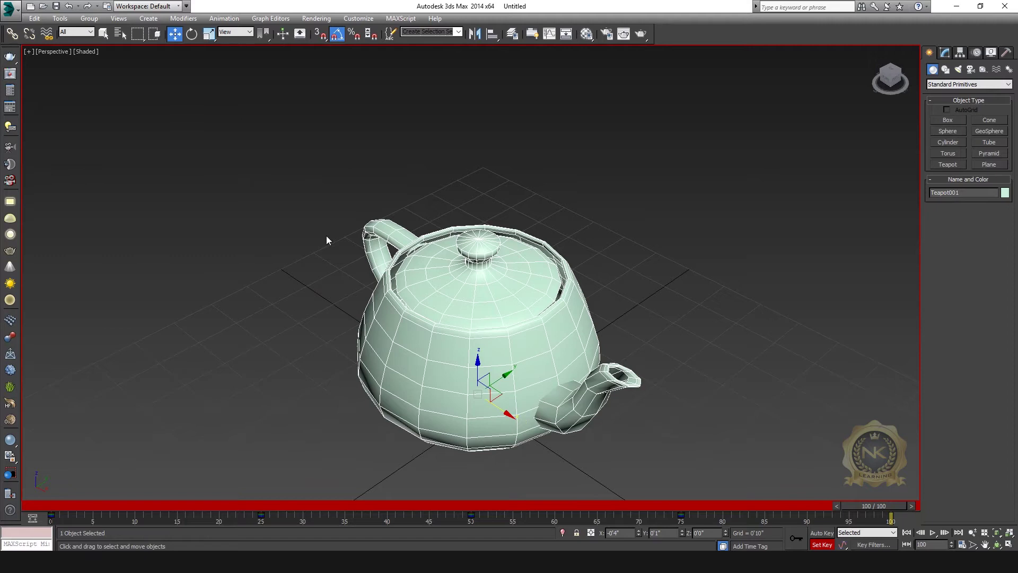
Step: At frame 100, rotate the teapot about its Z axis, scale it down uniformly to about 98%, and set a key
left_click(192, 33)
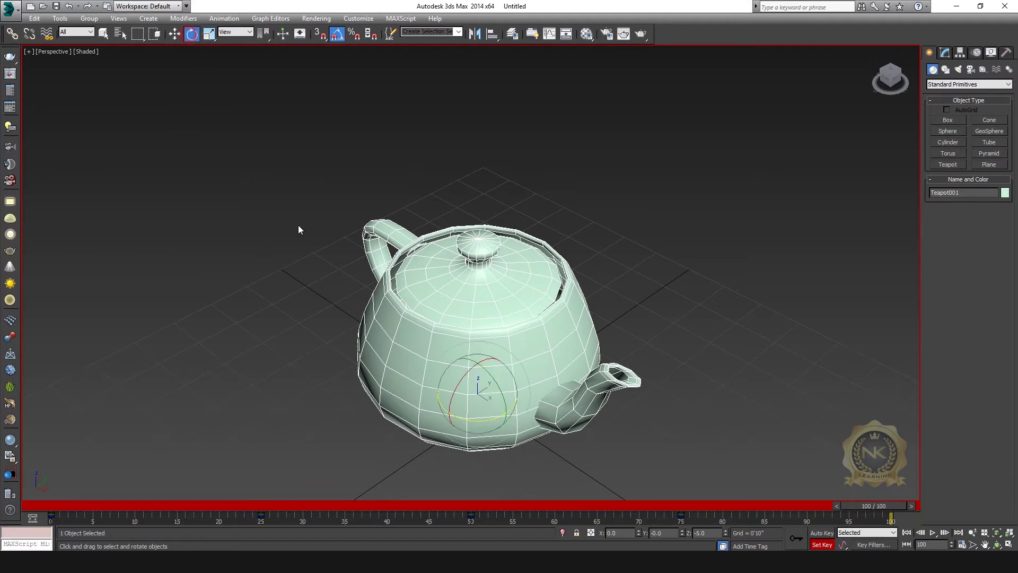
left_click_drag(490, 414, 249, 419)
left_click(208, 35)
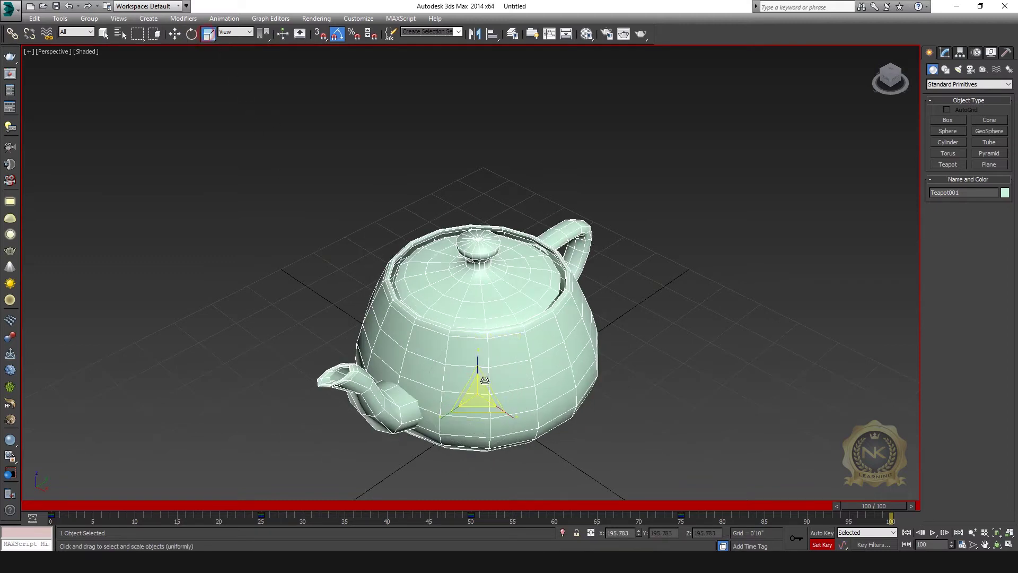
left_click_drag(478, 396, 495, 463)
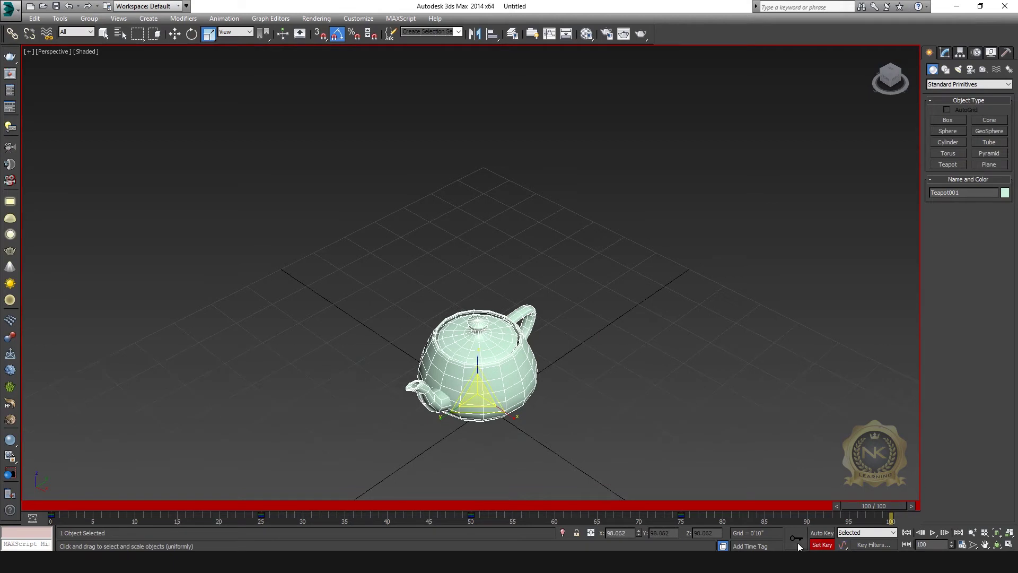
Step: Return to frame 0, turn off Set Key mode, and play the teapot animation, stopping playback at frame 9
left_click_drag(912, 504, 59, 512)
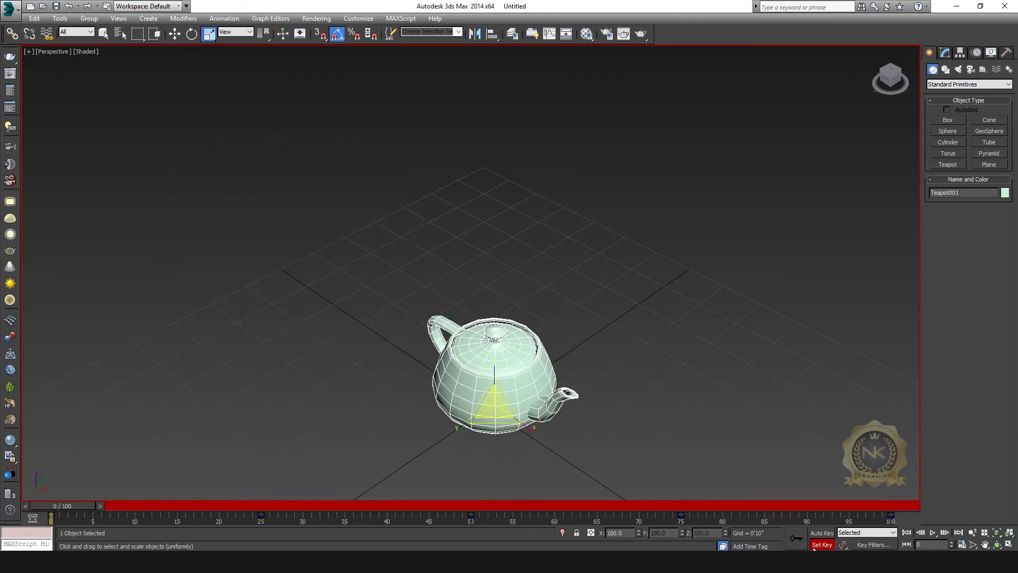
left_click(816, 545)
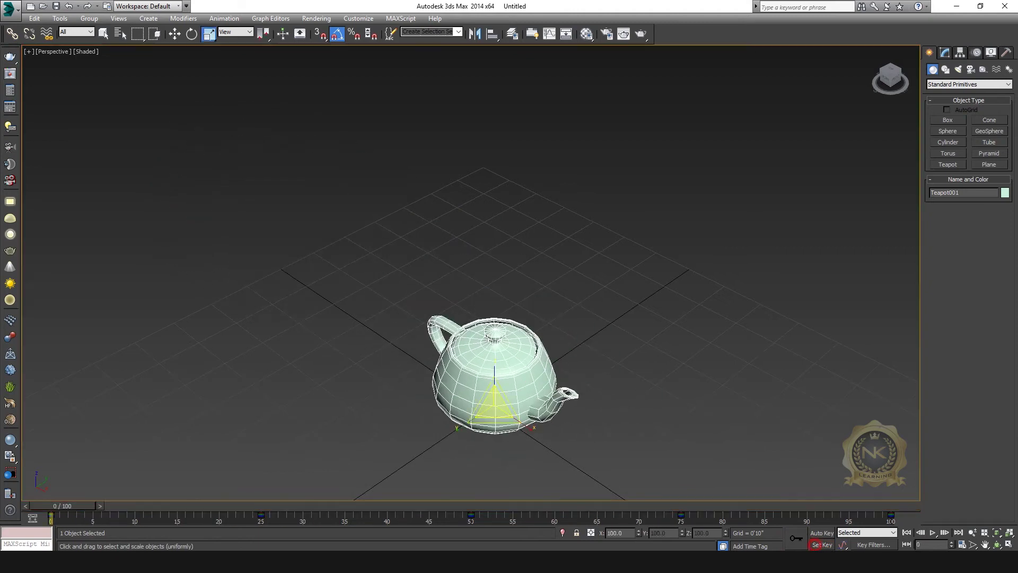
left_click(933, 533)
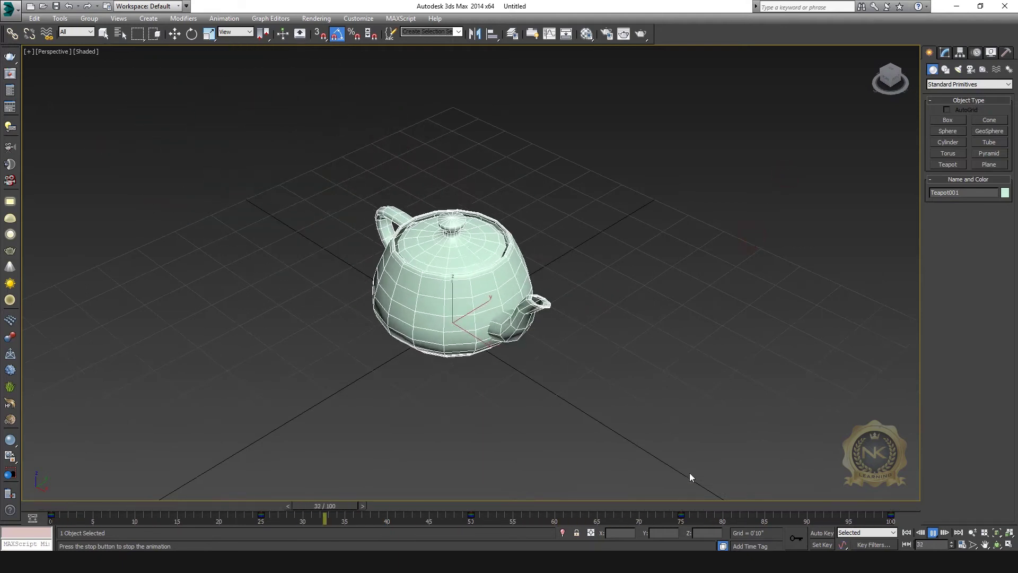
key("space")
left_click(934, 535)
left_click(581, 532)
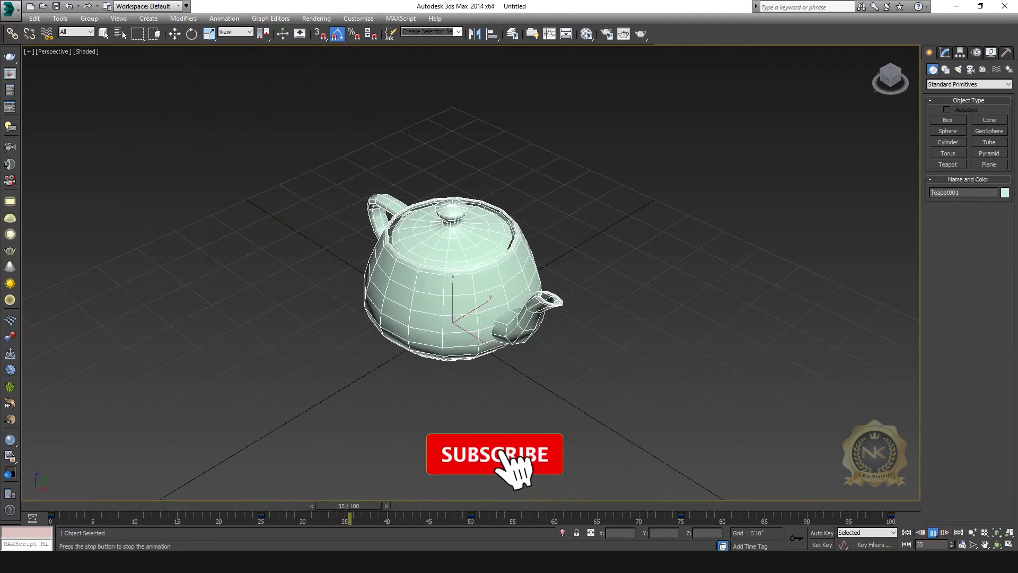
left_click(933, 533)
left_click(780, 225)
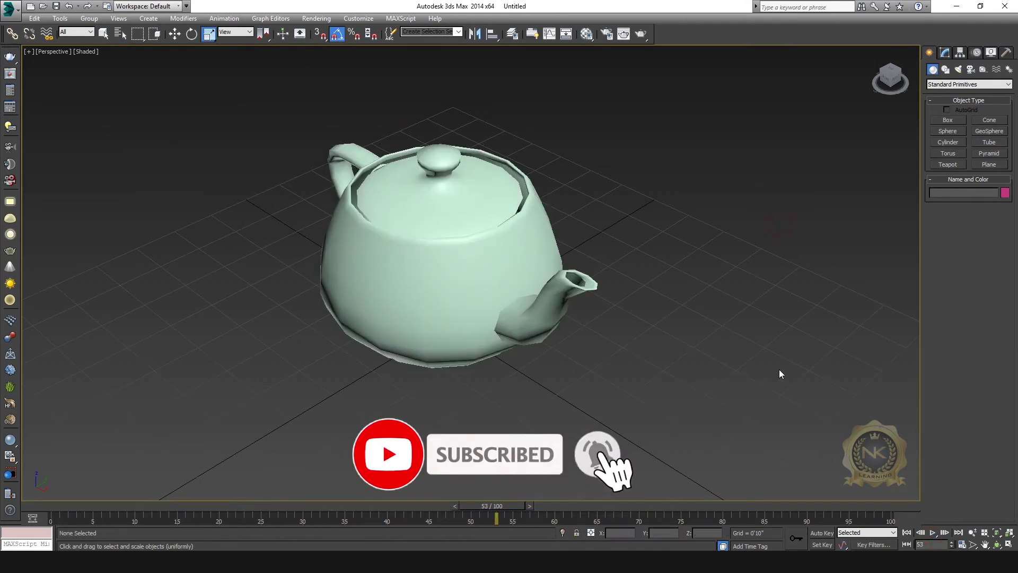
left_click(932, 533)
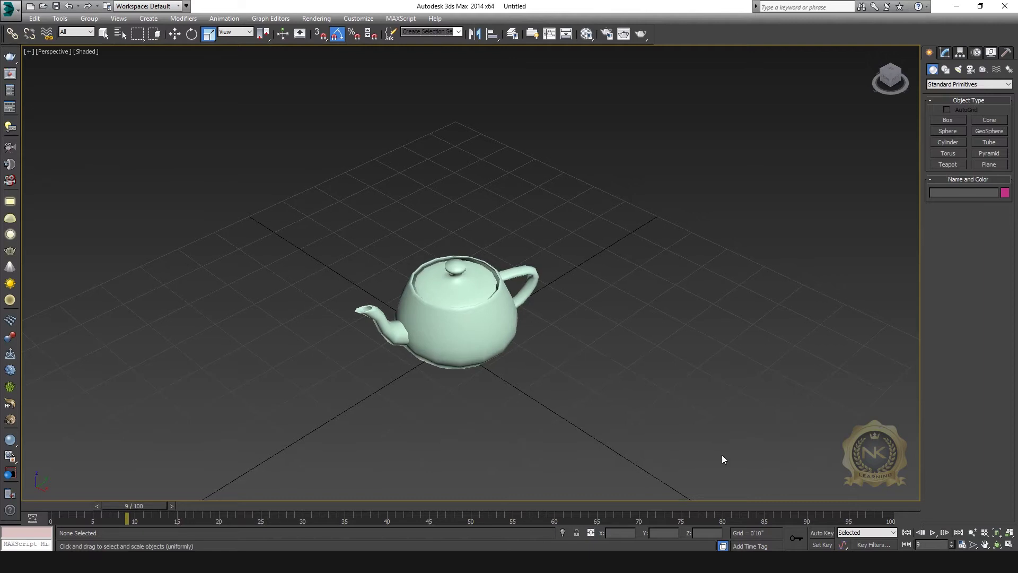
Step: Select the teapot and hide it from the scene
left_click_drag(461, 206, 459, 208)
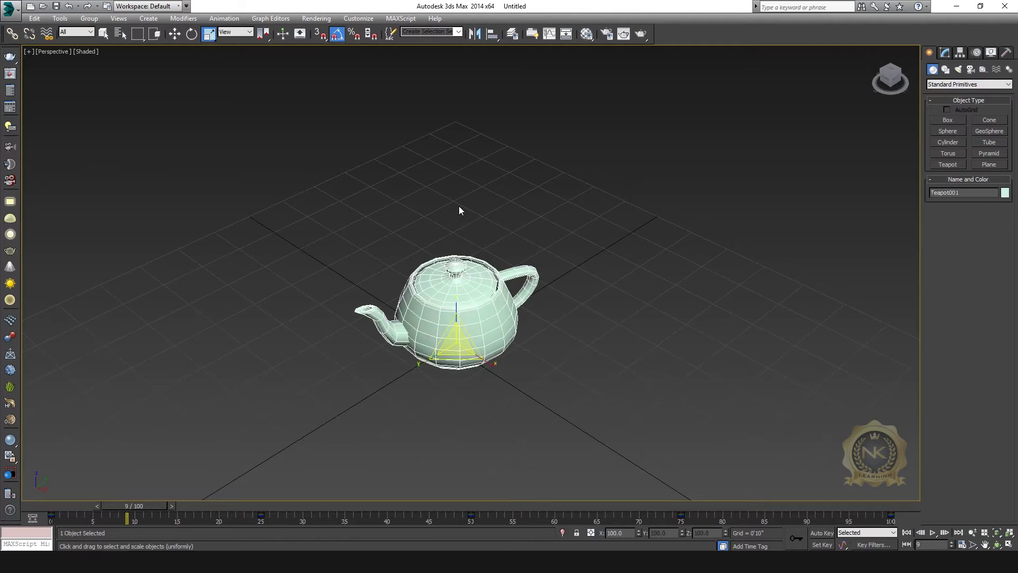
left_click(991, 53)
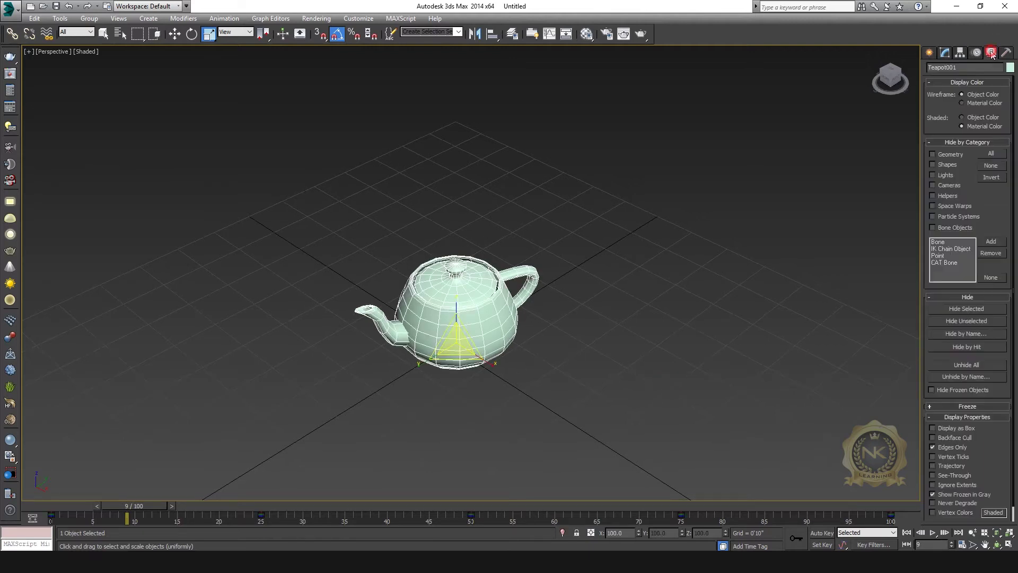
left_click(978, 312)
Step: Create a cylinder in the Top view with a radius of 1'0" and a height of 20'0"
key("alt+w")
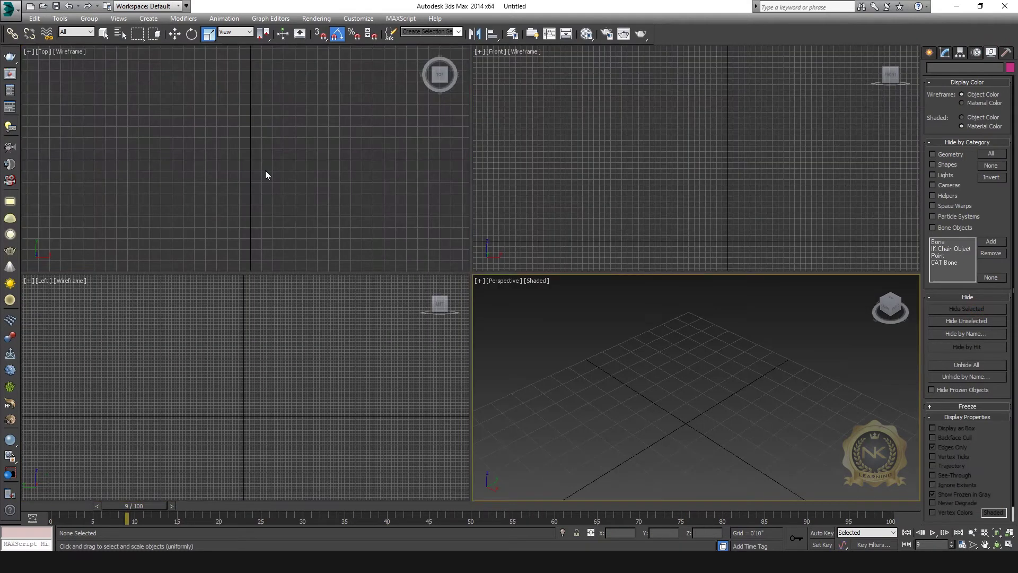
left_click(266, 173)
key("alt+w")
scroll(465, 276, "up", 3)
left_click(929, 53)
left_click(946, 70)
left_click(932, 69)
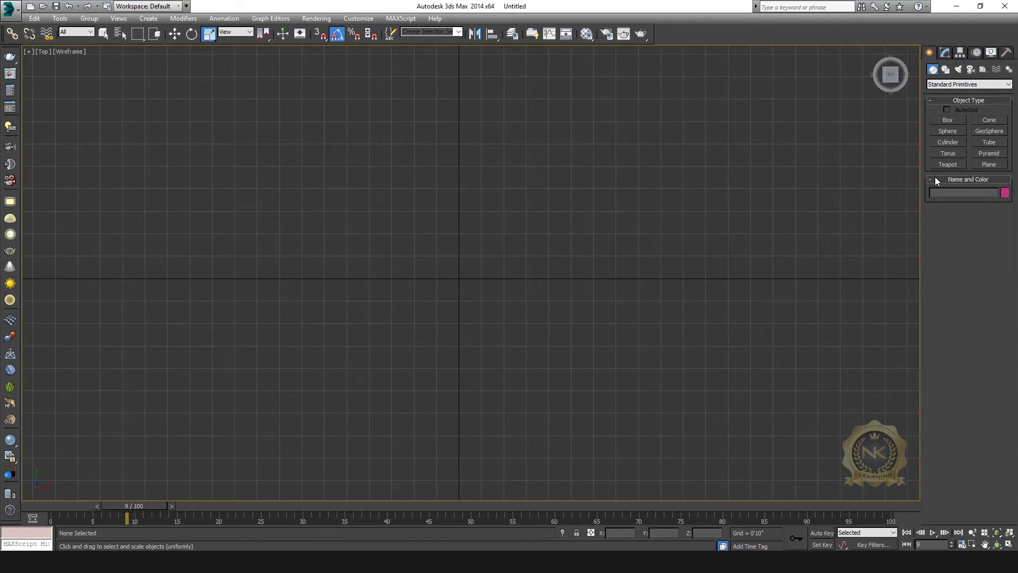
left_click(937, 143)
scroll(453, 201, "up", 3)
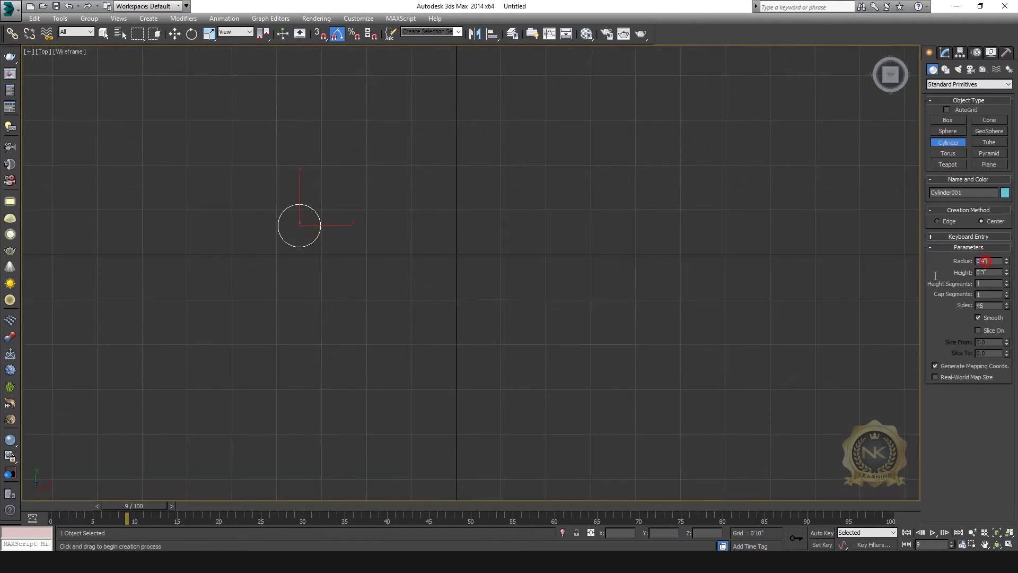
middle_click_drag(731, 278, 721, 291)
left_click(993, 273)
key("f")
scroll(621, 307, "up", 3)
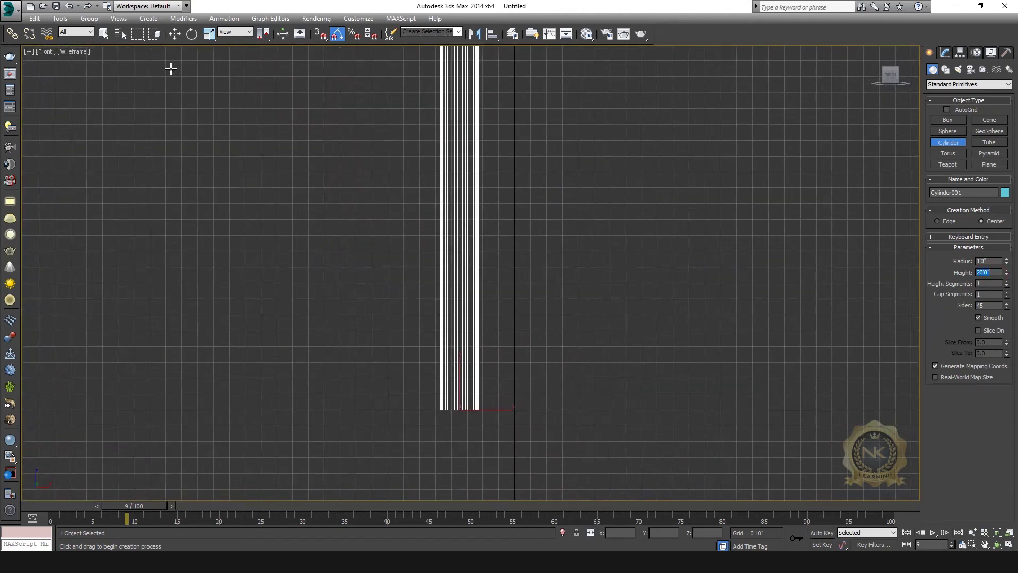
Step: Convert the tall cylinder to an editable mesh
left_click(175, 34)
key("alt+w")
middle_click(705, 352)
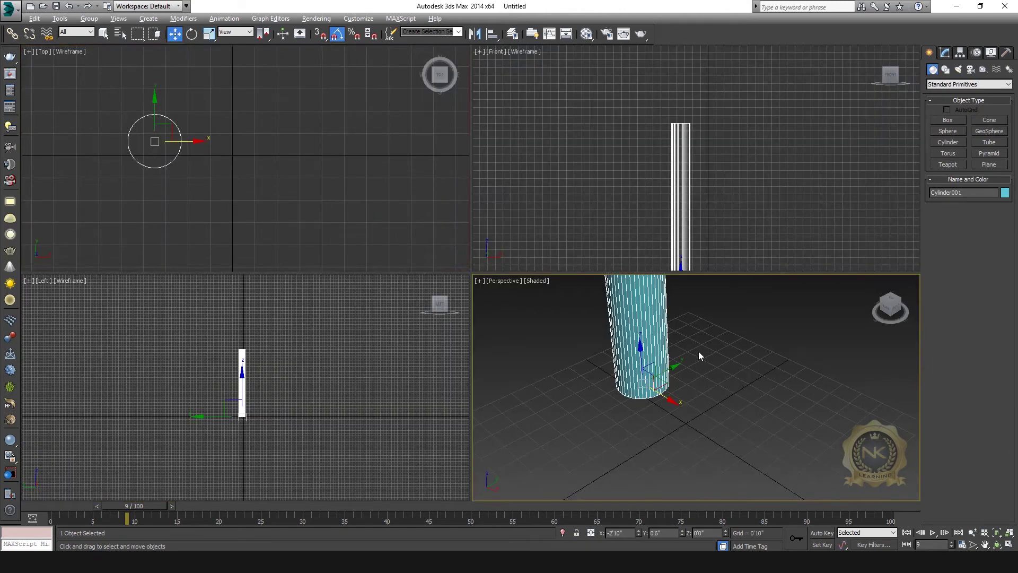
key("alt+w")
left_click(634, 264)
middle_click_drag(459, 267, 483, 331)
left_click(437, 176)
key("alt+w")
middle_click(505, 239)
key("alt+w")
right_click(505, 243)
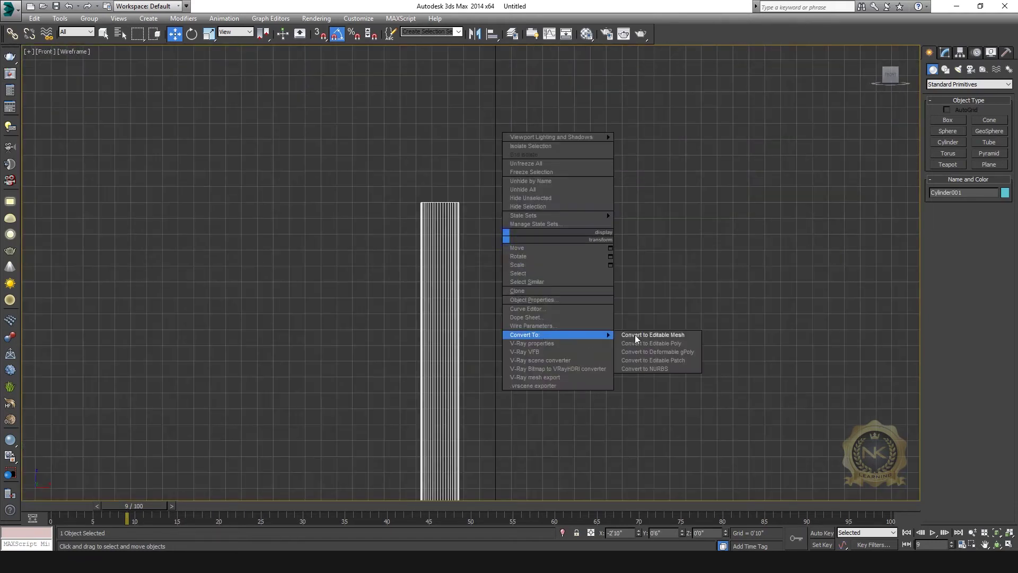
left_click(659, 336)
Step: Select the vertices at the cylinder's upper end and scale them inward along both horizontal axes to taper the column
key("1")
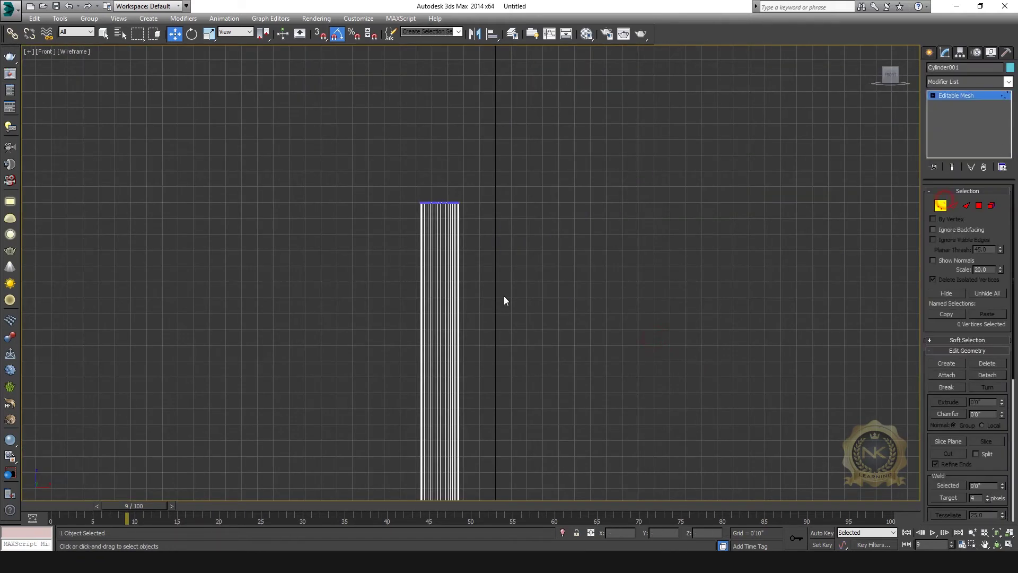
scroll(526, 295, "down", 2)
middle_click_drag(526, 295, 552, 190)
left_click_drag(406, 62, 535, 156)
key("alt+w")
middle_click(297, 160)
key("alt+w")
key("r")
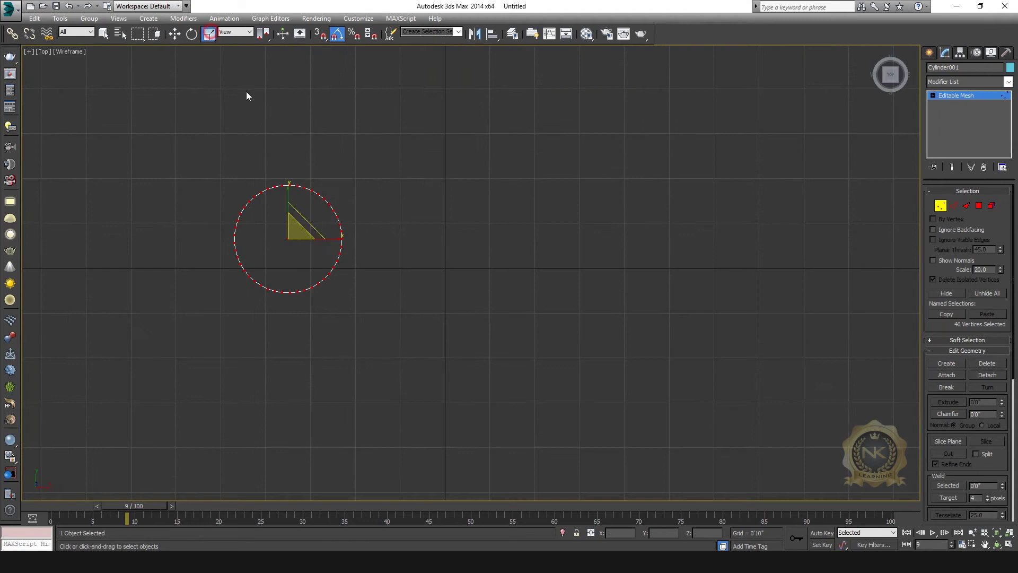
left_click_drag(286, 188, 292, 204)
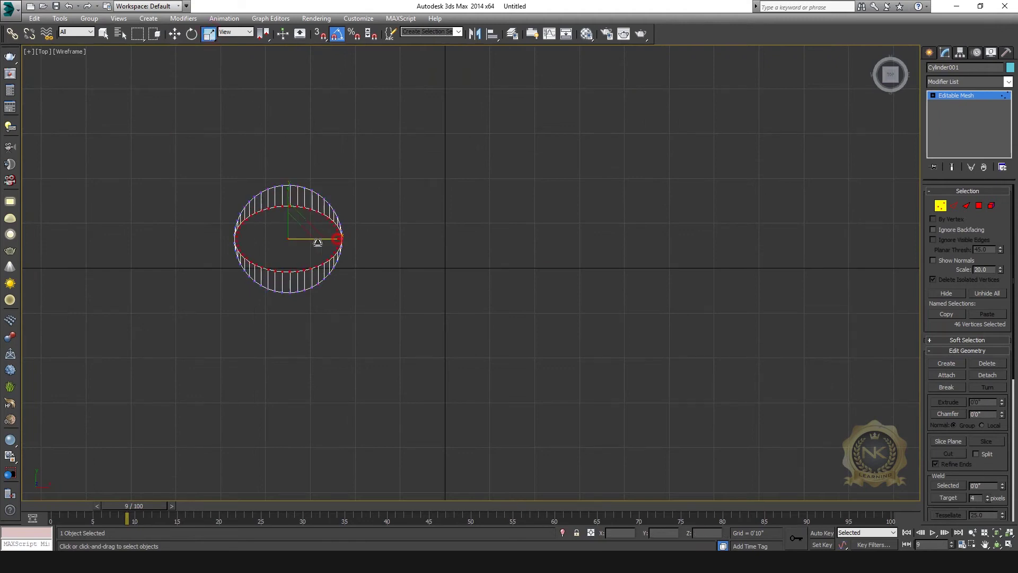
left_click_drag(318, 242, 311, 243)
Step: Deselect the vertices, leave vertex editing, and select the tapered column as a whole object
left_click(176, 35)
key("p")
scroll(660, 333, "down", 5)
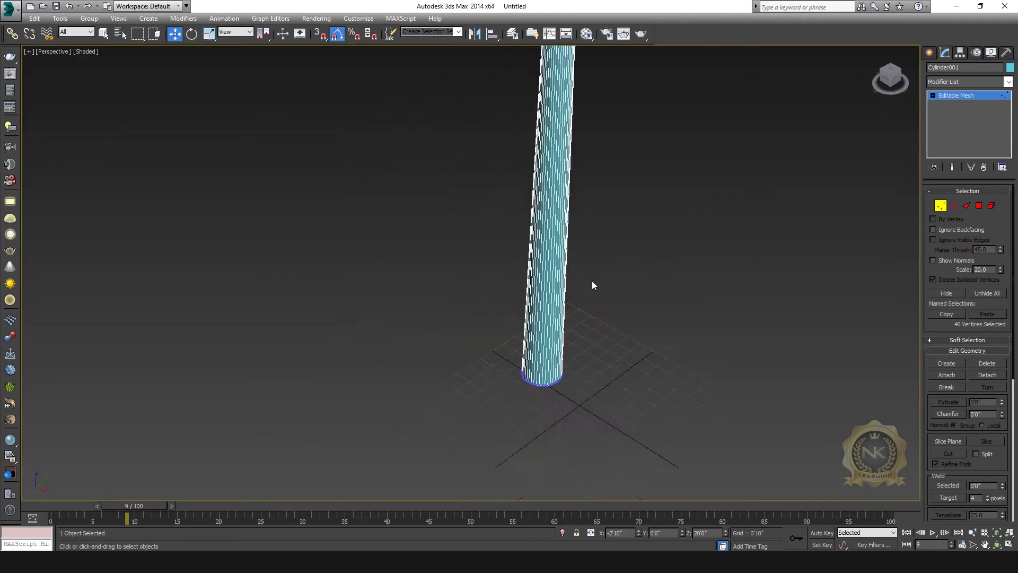
middle_click_drag(591, 281, 541, 359)
mouse_move(684, 297)
middle_mouse_down("alt")
mouse_move(691, 244)
mouse_move(602, 229)
middle_mouse_up("alt")
scroll(519, 243, "down", 3)
middle_click_drag(520, 243, 463, 284)
left_click(573, 272)
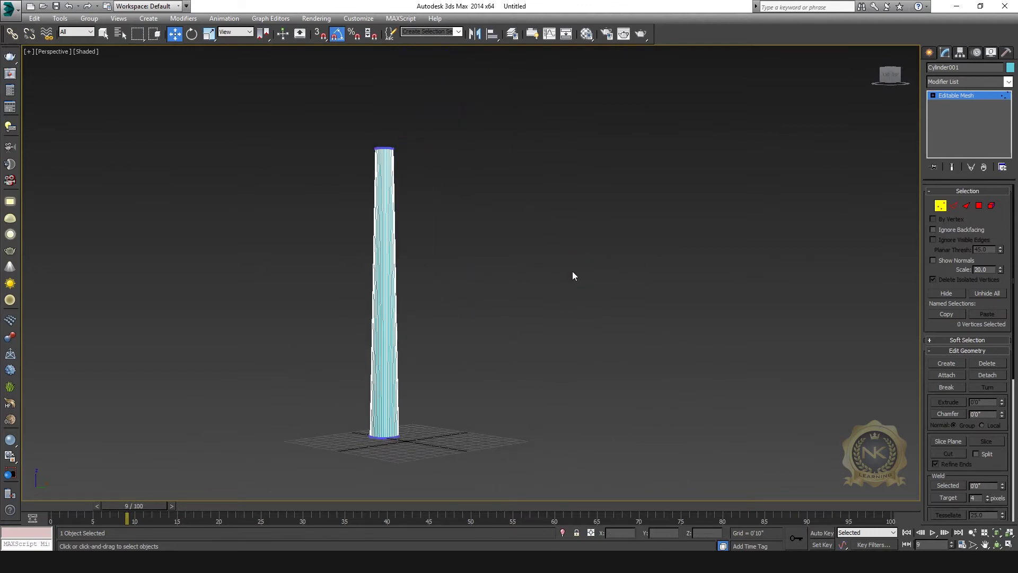
left_click(969, 95)
left_click(621, 205)
left_click(379, 209)
Step: Draw a closed four-point line profile in the Left view, resting on the column's upper end, with its upper edge about 4'4" long
left_click(930, 53)
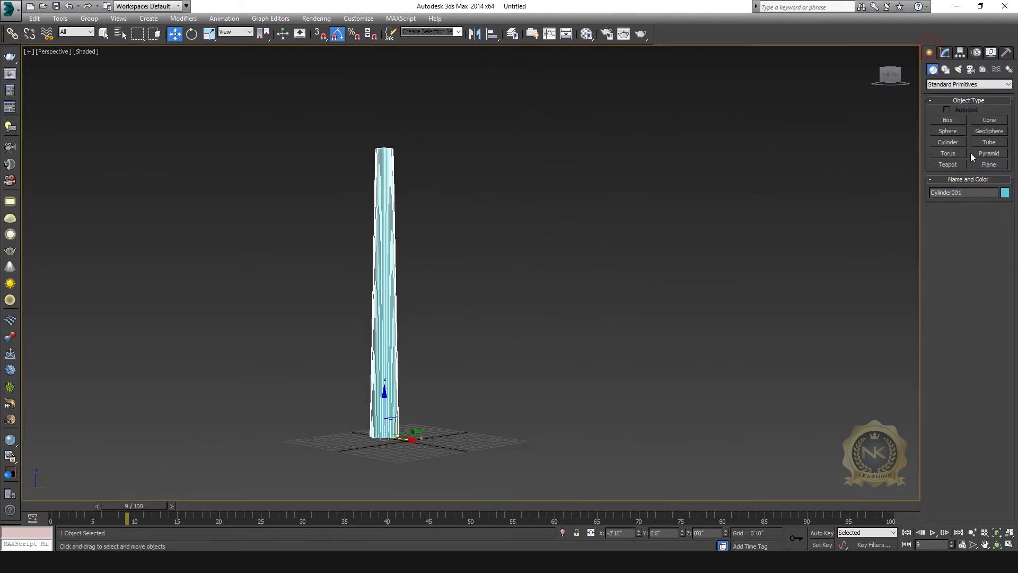
left_click(947, 120)
key("alt+w")
right_click(423, 337)
key("alt+w")
scroll(447, 260, "up", 2)
middle_click_drag(448, 261, 362, 261)
left_click(945, 70)
left_click(948, 128)
scroll(371, 154, "up", 4)
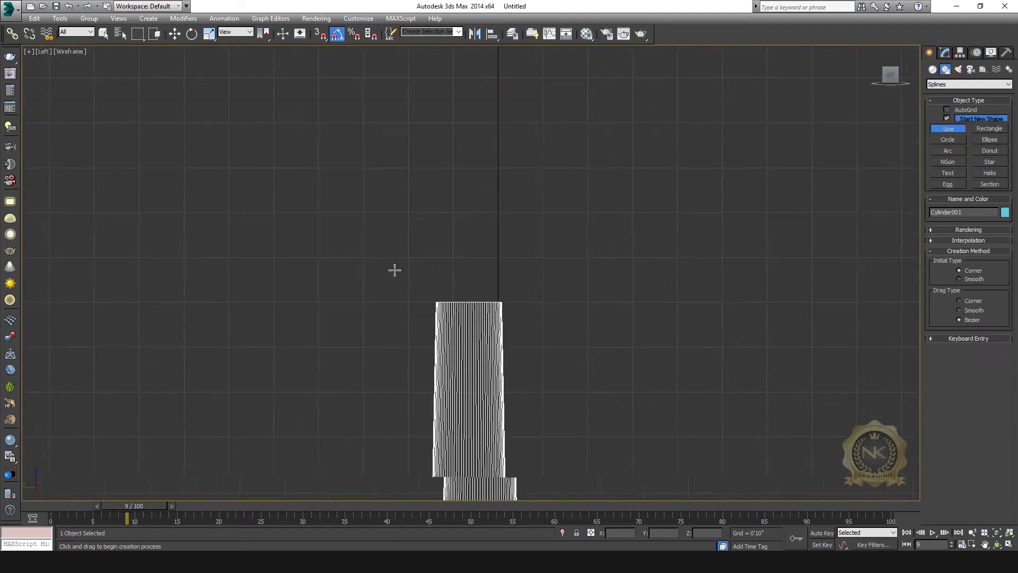
left_click(350, 303)
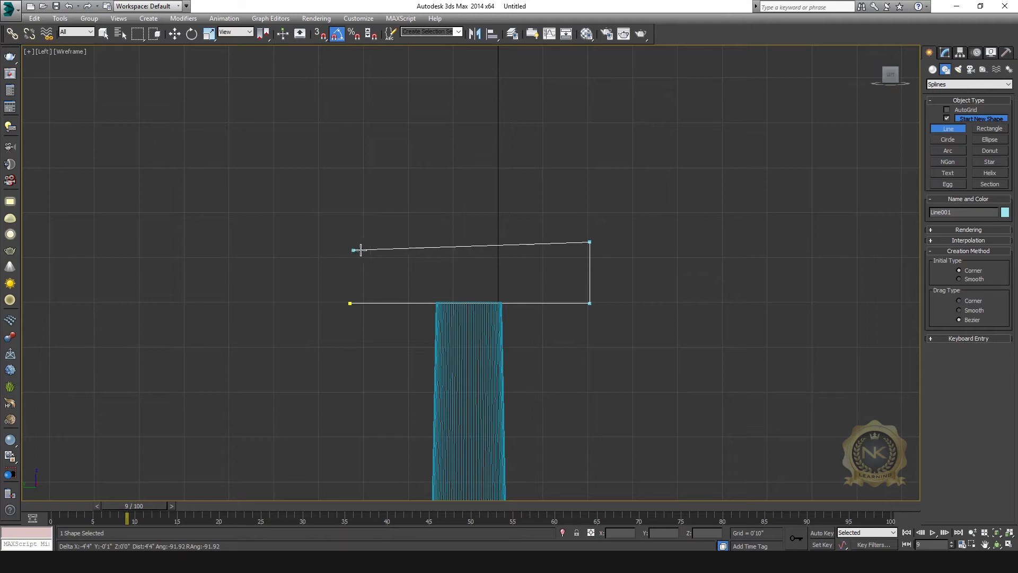
left_click(350, 303)
left_click(503, 309)
Step: Move the line profile slightly sideways in the Left view to centre it over the column
key("w")
left_click(945, 52)
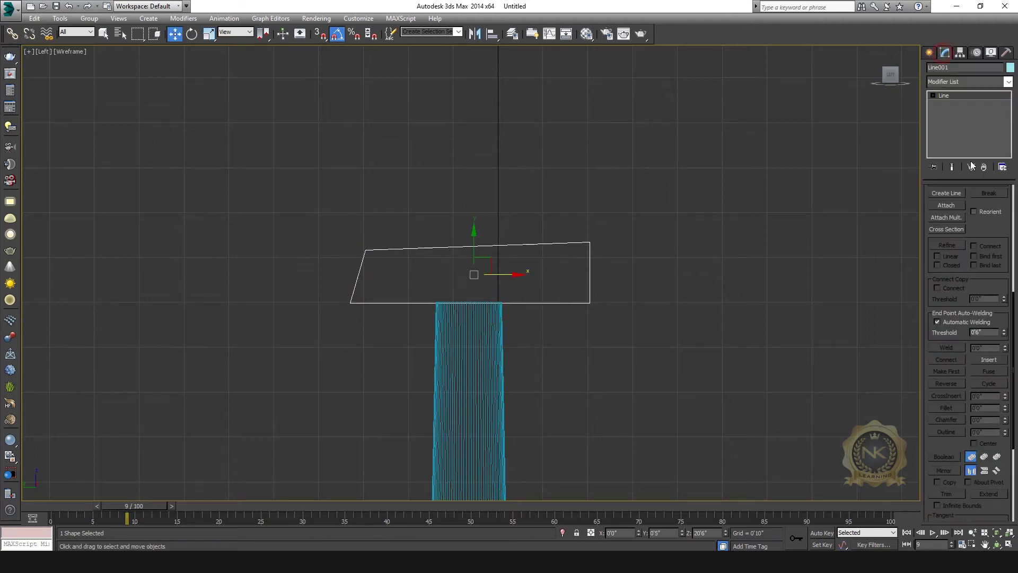
left_click(510, 282)
key("ctrl+z")
left_click_drag(506, 274, 499, 275)
Step: Fillet the profile's four corners, using about 0'1" on the squared end and larger radii to round off the slanted end
left_click_drag(562, 209, 642, 365)
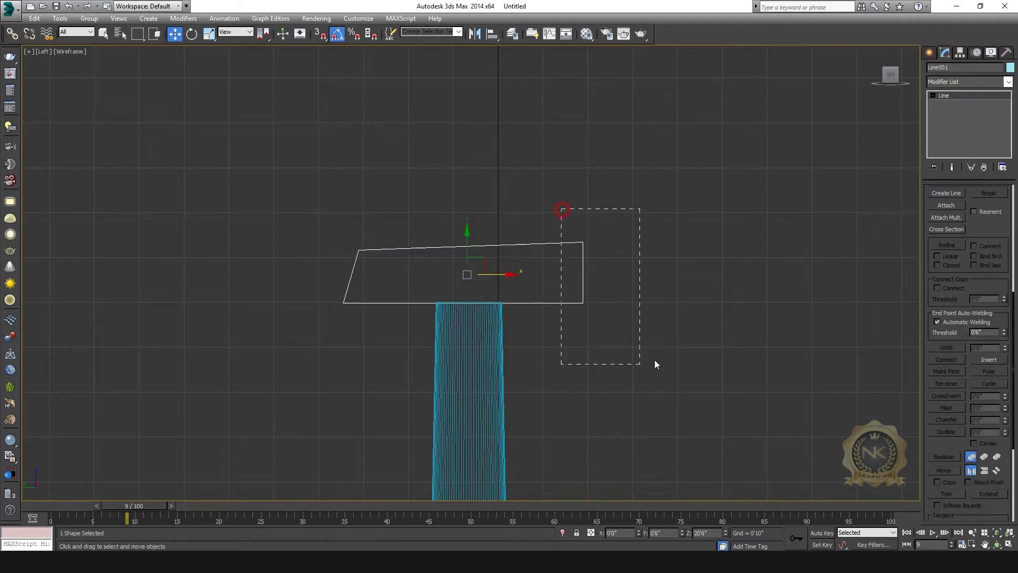
left_click(963, 97)
left_click_drag(598, 240, 562, 329)
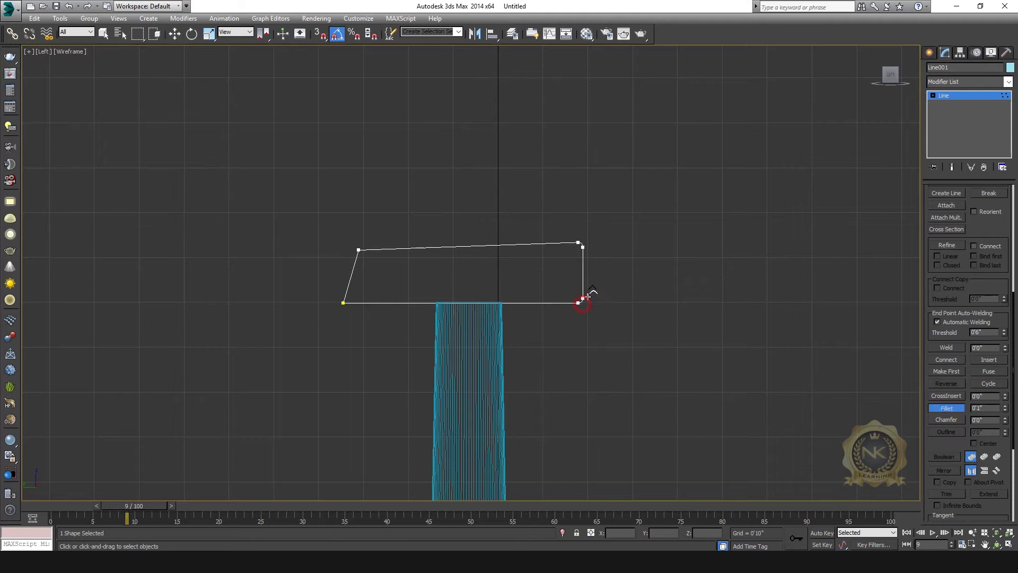
left_click(988, 99)
key("w")
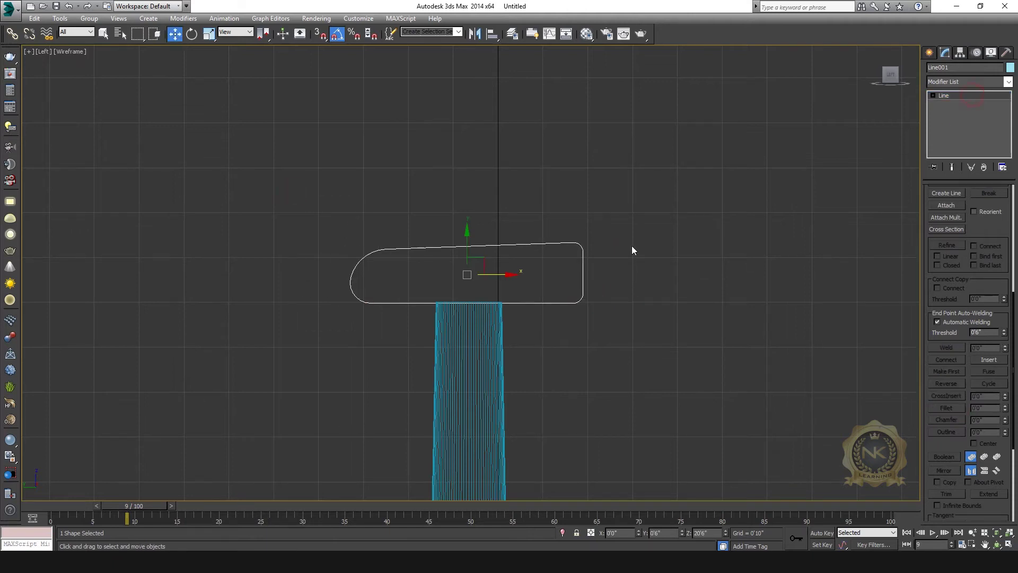
Step: Apply the Bevel modifier to the rounded line profile
middle_click_drag(494, 274, 471, 261)
left_click(1008, 81)
scroll(962, 136, "up", 5)
left_click(1008, 81)
left_click(1009, 83)
left_click(946, 101)
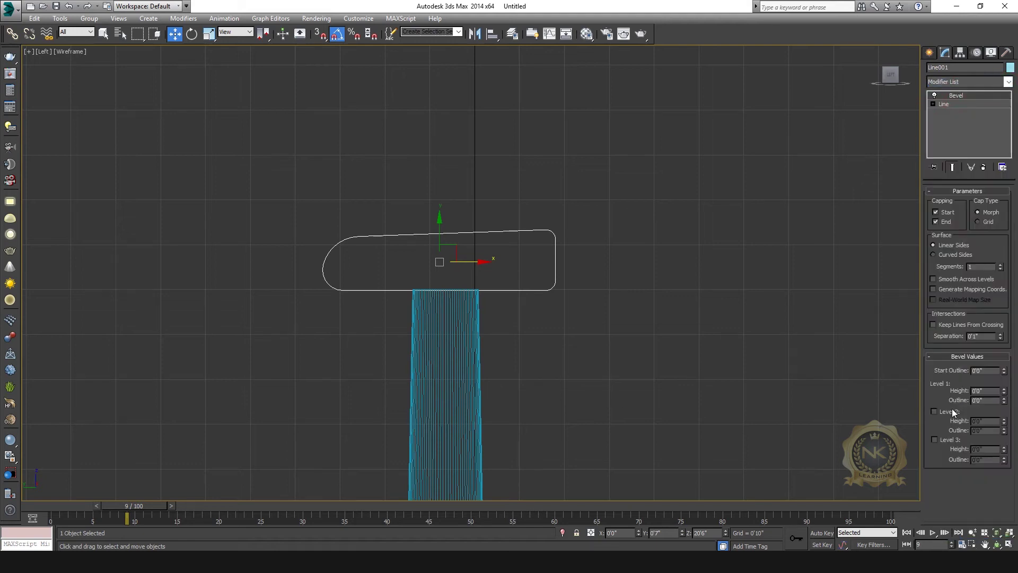
Step: Set the bevel heights to 0'1" for Level 1, 1'3" for Level 2 and 0'1" for Level 3, and move the head to about X -2'1"
left_click_drag(1001, 366, 1001, 339)
key("p")
key("t")
key("ctrl+z")
middle_click_drag(690, 339, 692, 371)
left_click_drag(1004, 421, 1004, 408)
left_click_drag(475, 261, 359, 261)
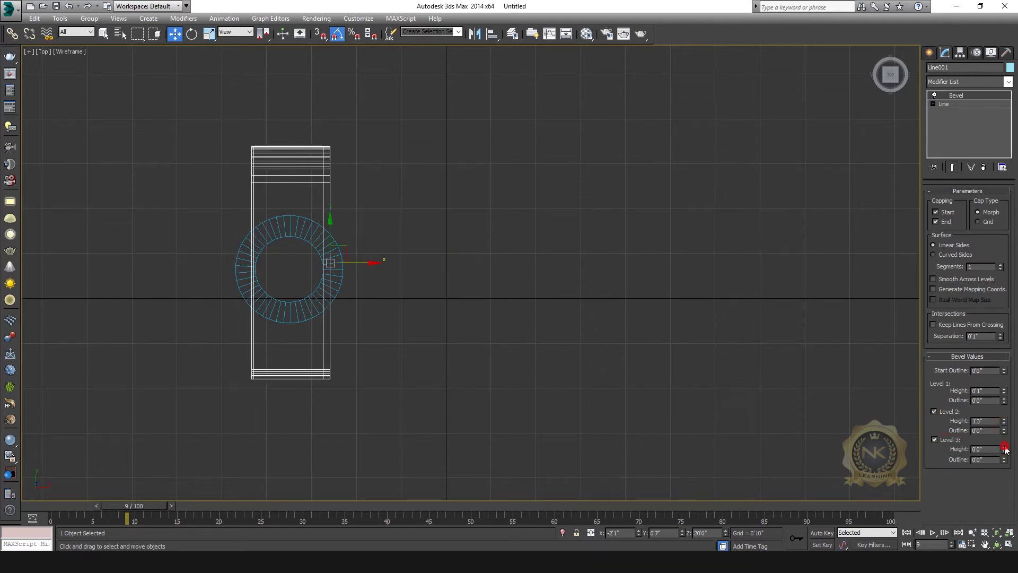
Step: Bevel both side faces of the head with a slightly positive Level 1 outline and a slightly negative Level 3 outline, seating it on the column
key("alt+w")
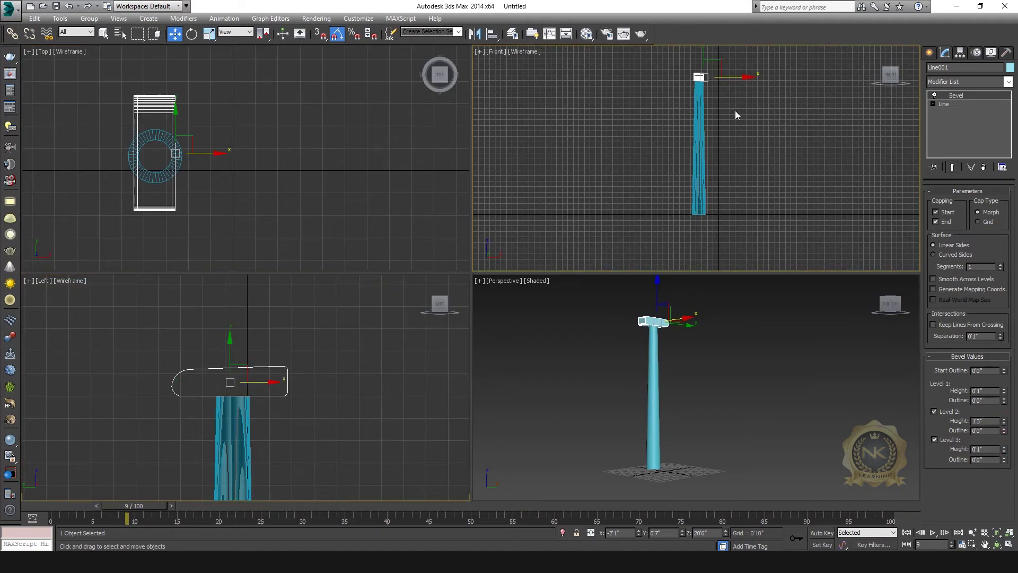
key("alt+w")
scroll(484, 273, "up", 8)
left_click_drag(1005, 433, 1007, 394)
left_click_drag(618, 206, 618, 195)
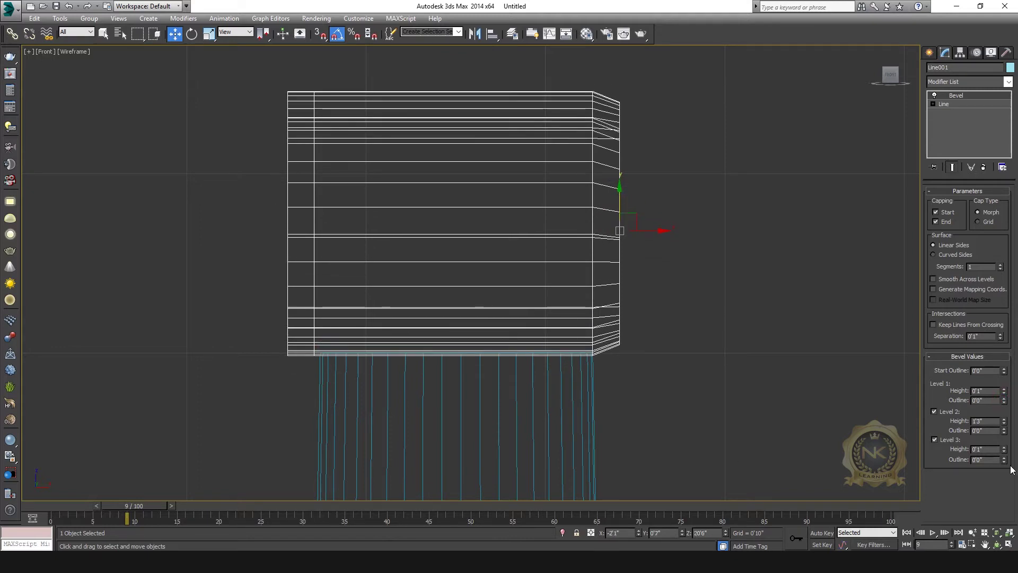
left_click_drag(1005, 461, 1006, 463)
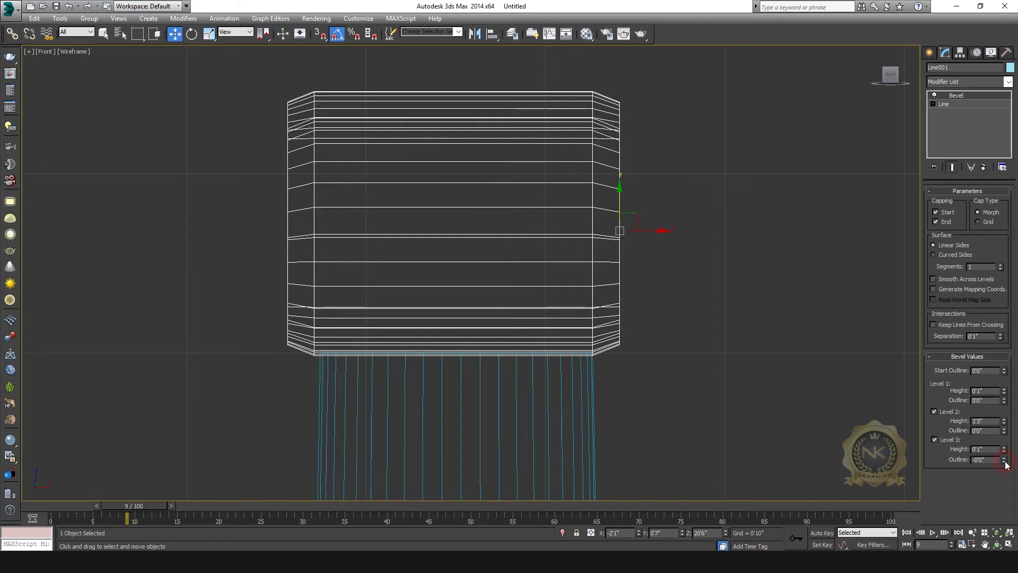
Step: Examine the bevelled head on the column from the side in the Perspective view
key("alt+w")
right_click(705, 399)
key("alt+w")
left_click(893, 78)
scroll(477, 167, "up", 5)
middle_click_drag(477, 167, 476, 354)
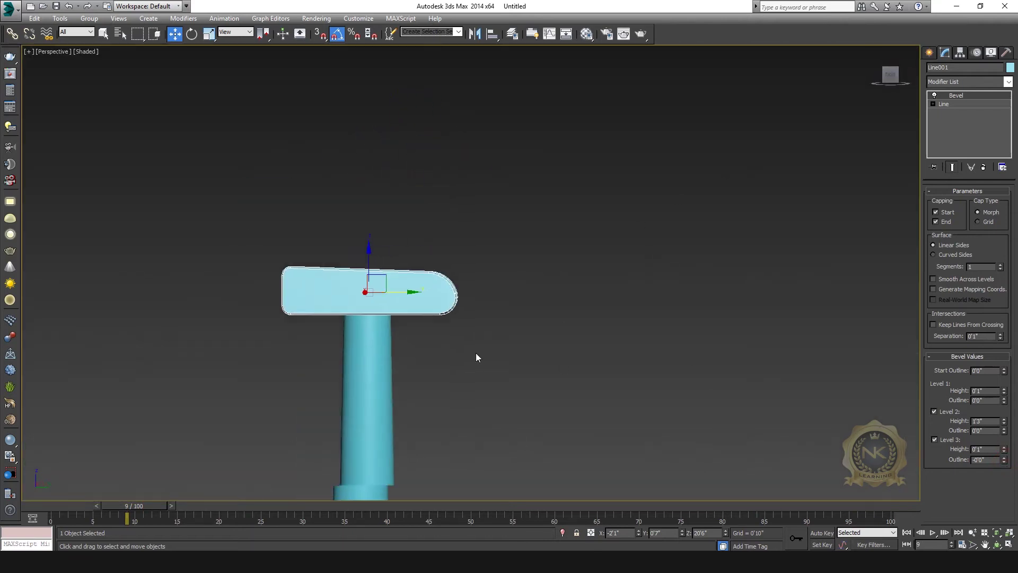
Step: Shorten the tapered column by lowering its top vertices to about Z 17'3" in the Left view
scroll(417, 303, "up", 4)
left_click(561, 300)
scroll(602, 180, "down", 3)
left_click(520, 218)
key("f")
middle_click_drag(223, 282, 580, 221)
scroll(566, 204, "down", 10)
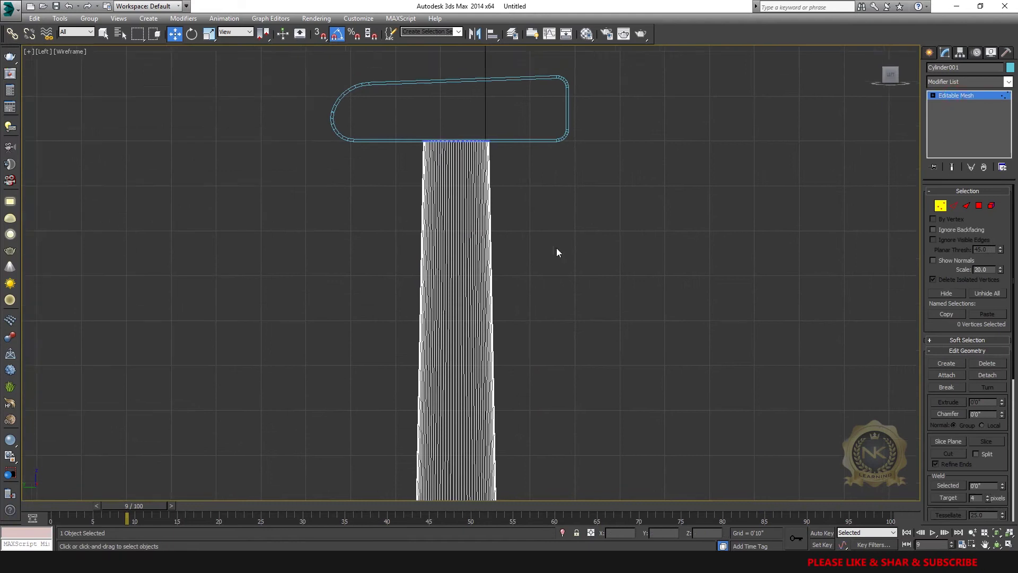
left_click_drag(556, 250, 520, 247)
scroll(492, 318, "down", 5)
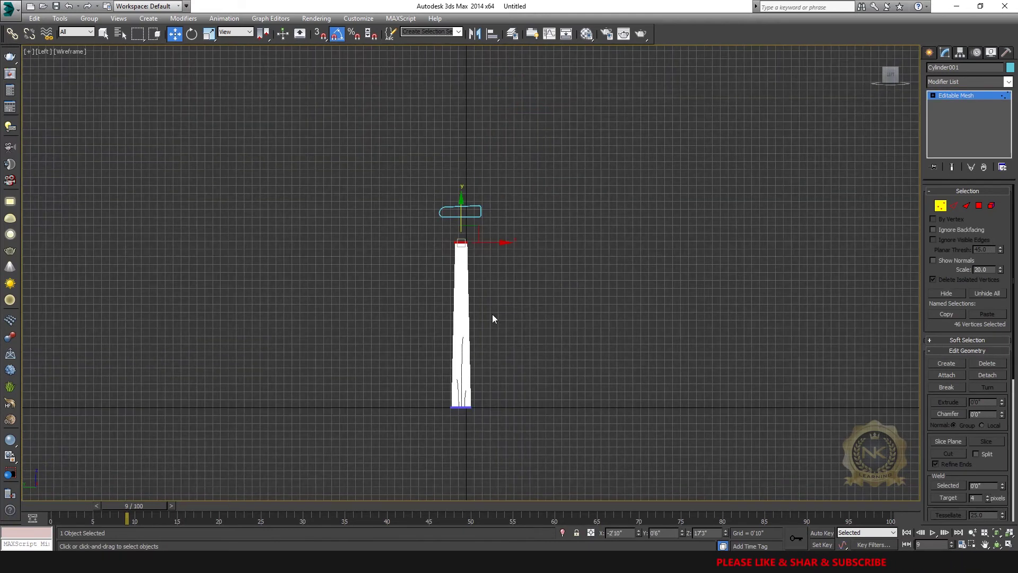
Step: Move the bevelled head down so it sits on the top end of the shortened column
left_click(972, 97)
left_click_drag(357, 164, 523, 223)
left_click_drag(463, 178, 464, 228)
middle_click_drag(458, 264, 484, 315)
scroll(485, 315, "up", 10)
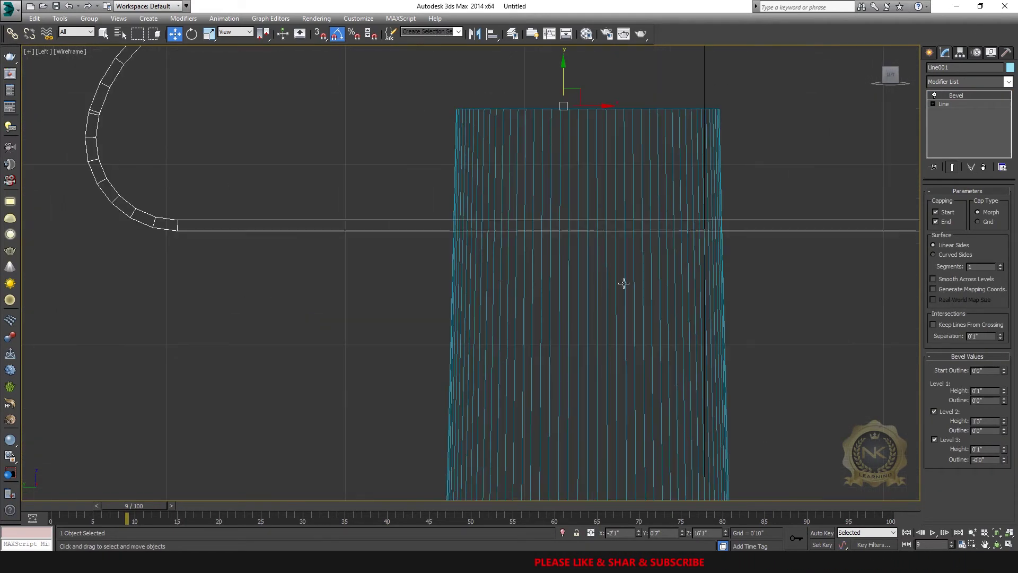
middle_click_drag(624, 283, 602, 414)
scroll(601, 414, "down", 2)
left_click_drag(563, 254, 572, 177)
key("p")
left_click(562, 297)
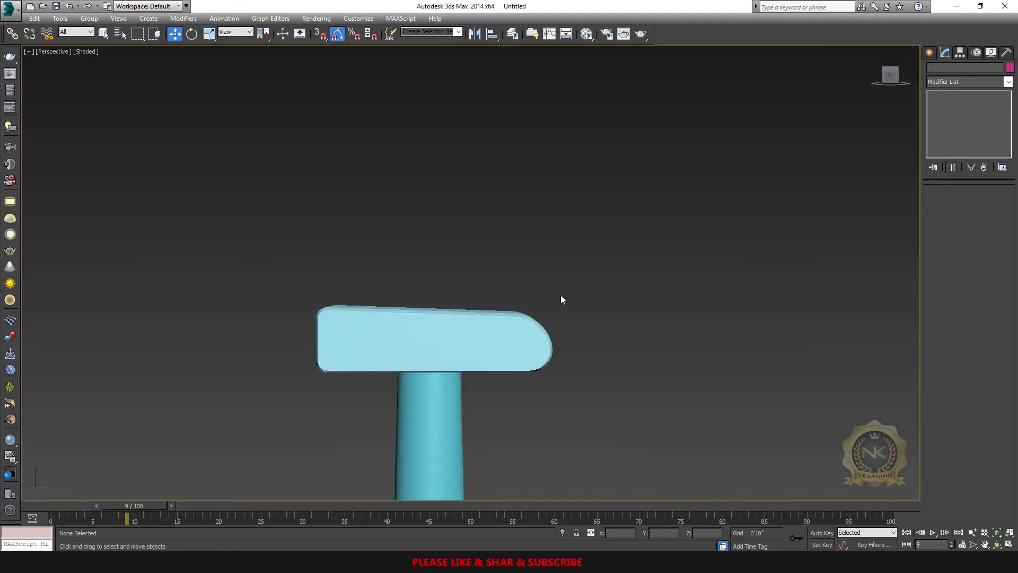
Step: Examine how the head sits on the column from several sides in the Perspective view
scroll(541, 316, "down", 3)
key("alt+w")
left_click(403, 445)
key("alt+w")
scroll(590, 206, "down", 6)
key("alt+w")
left_click(768, 394)
key("alt+w")
left_click(880, 75)
scroll(575, 284, "down", 5)
scroll(575, 283, "up", 3)
left_click(884, 75)
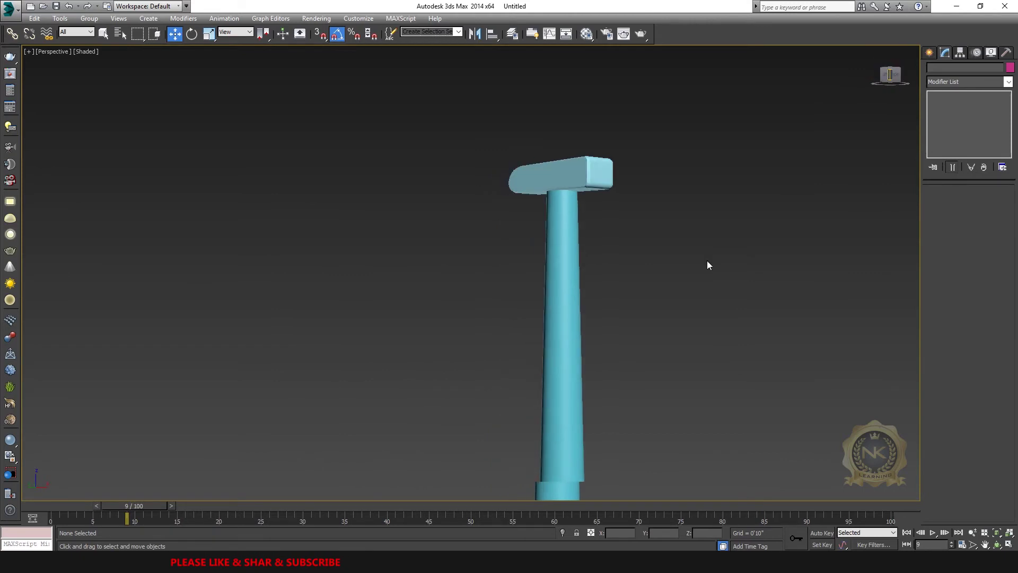
Step: Create a sphere of about 0'7" radius over the middle of the head in the Front view
key("alt+w")
left_click(336, 346)
key("alt+w")
key("alt+w")
left_click(689, 157)
key("alt+w")
scroll(605, 188, "up", 3)
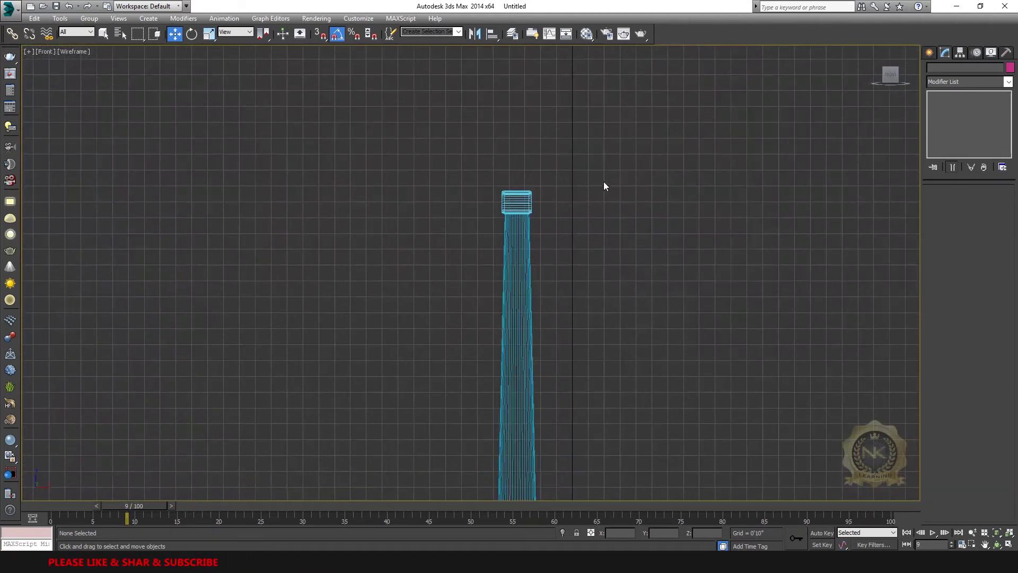
middle_click_drag(604, 184, 574, 284)
left_click(930, 53)
left_click(933, 70)
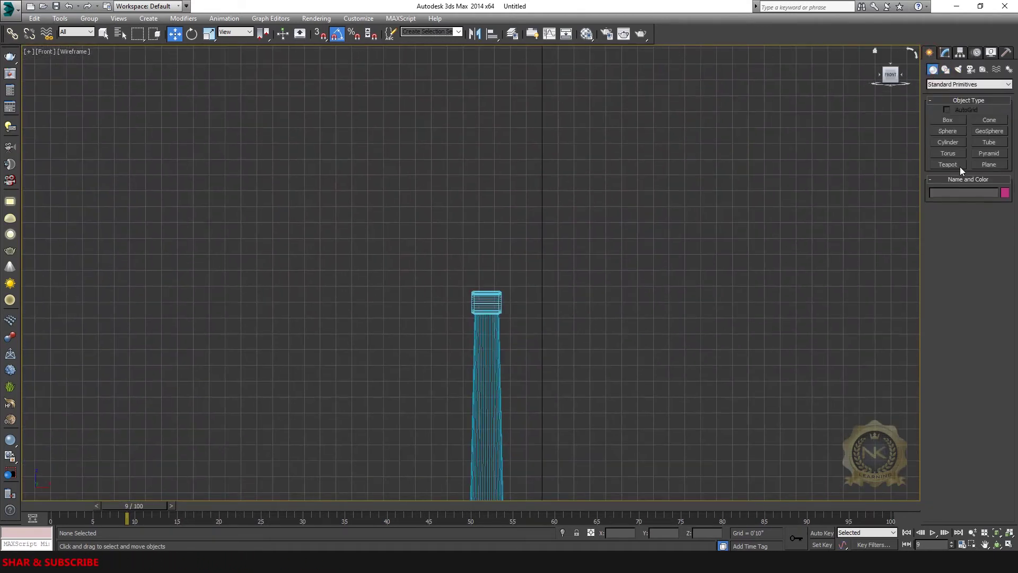
left_click(948, 131)
scroll(486, 318, "up", 6)
mouse_move(490, 198)
left_mouse_down()
mouse_move(515, 244)
mouse_move(532, 236)
left_mouse_up()
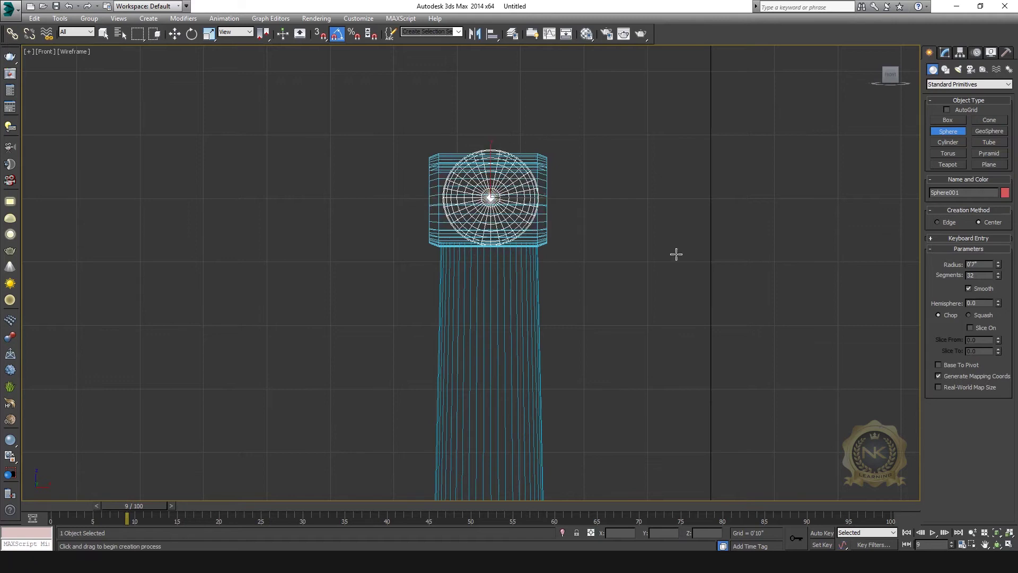
Step: Centre the sphere on the head at about X -2'11", Z 16'7" and fine-tune its radius to about 0'7"
left_click(175, 34)
scroll(532, 150, "up", 5)
left_click_drag(416, 256, 424, 260)
left_click(946, 52)
left_click_drag(998, 208, 998, 210)
left_click_drag(416, 260, 415, 262)
left_click_drag(447, 294, 439, 293)
Step: Move the sphere to the head's squared end, at about Y -1'7", in the Top view
key("alt+w")
middle_click(463, 297)
middle_click(474, 218)
middle_click(350, 218)
key("alt+w")
scroll(297, 241, "up", 5)
middle_click_drag(297, 241, 454, 130)
left_click_drag(442, 205, 442, 377)
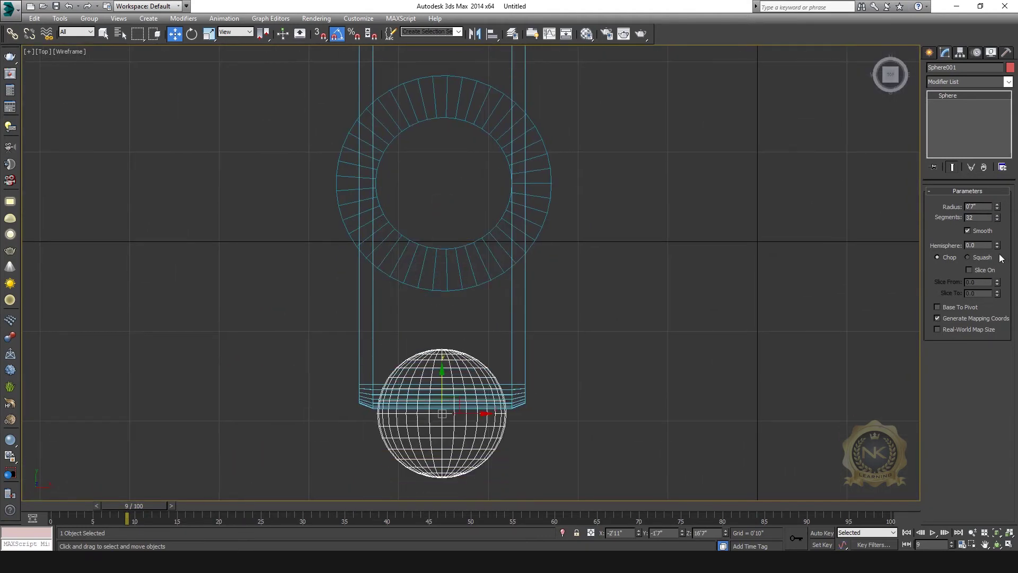
Step: Set the sphere's Hemisphere value to 0.465 and convert it to an editable mesh
left_click_drag(1000, 255, 1005, 202)
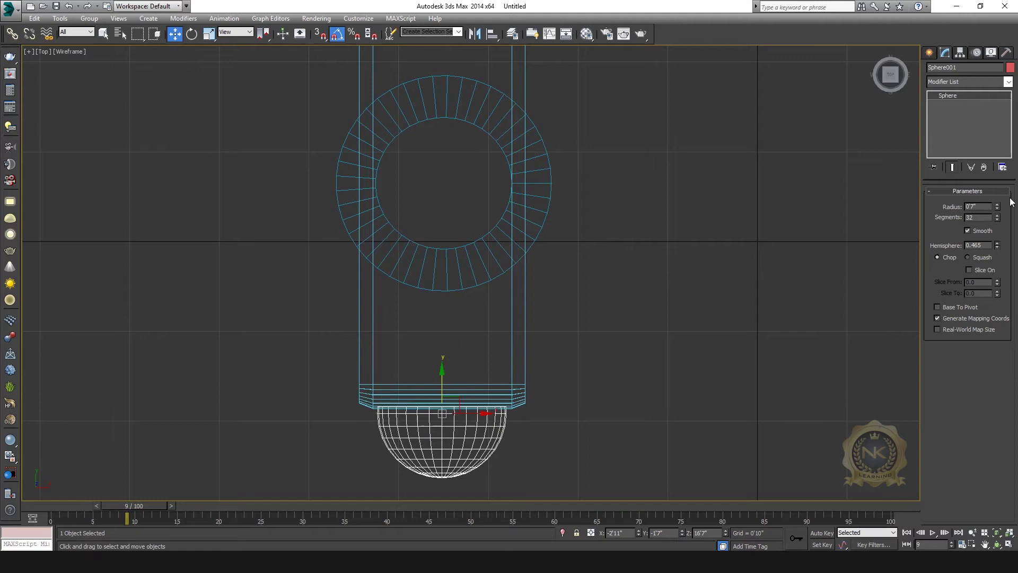
key("l")
scroll(616, 227, "up", 7)
right_click(616, 225)
mouse_move(686, 326)
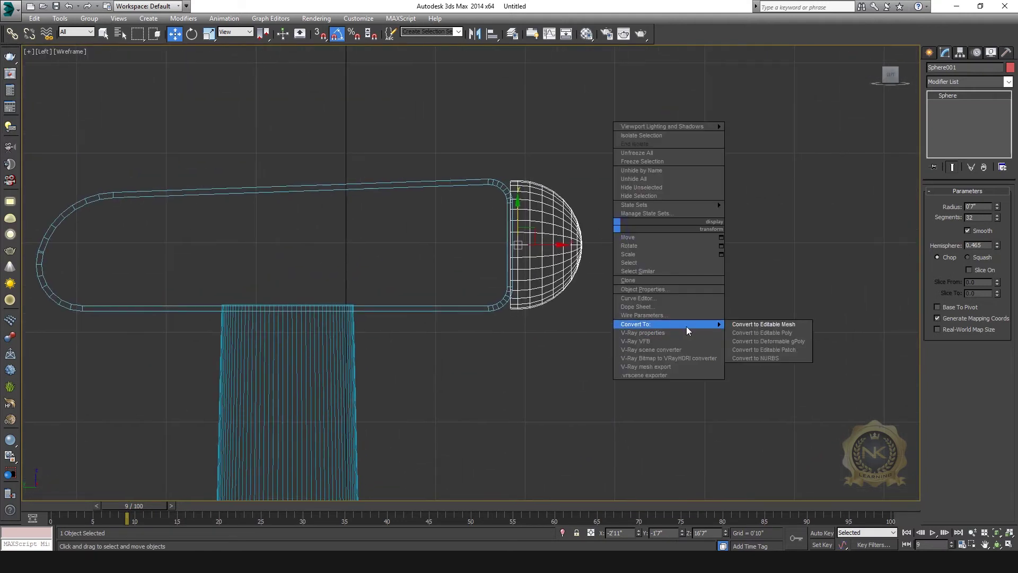
left_click(763, 324)
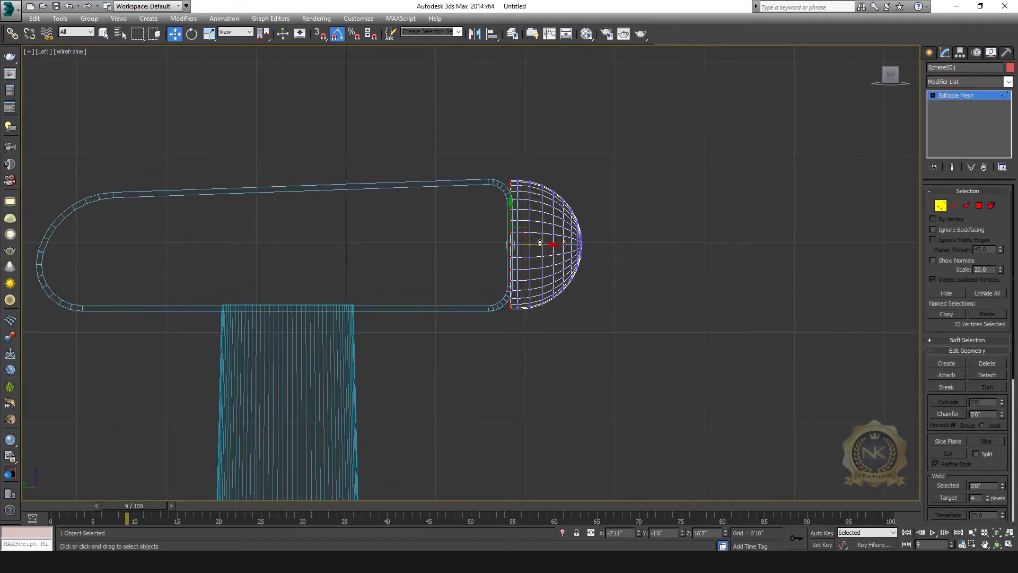
Step: Pull the vertices of the hemisphere's flat edge back inside the head and check the joint in the Perspective view
key("p")
left_click(978, 135)
scroll(607, 263, "up", 5)
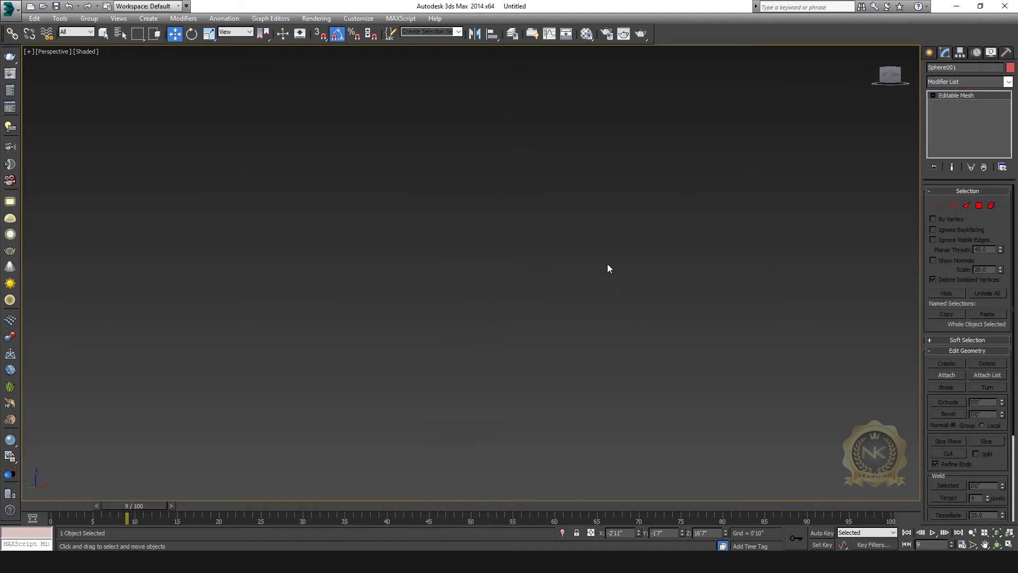
scroll(610, 257, "down", 3)
scroll(618, 240, "up", 3)
middle_click_drag(619, 240, 659, 196)
key("alt+w")
middle_click(313, 361)
key("alt+w")
middle_click_drag(628, 243, 623, 250)
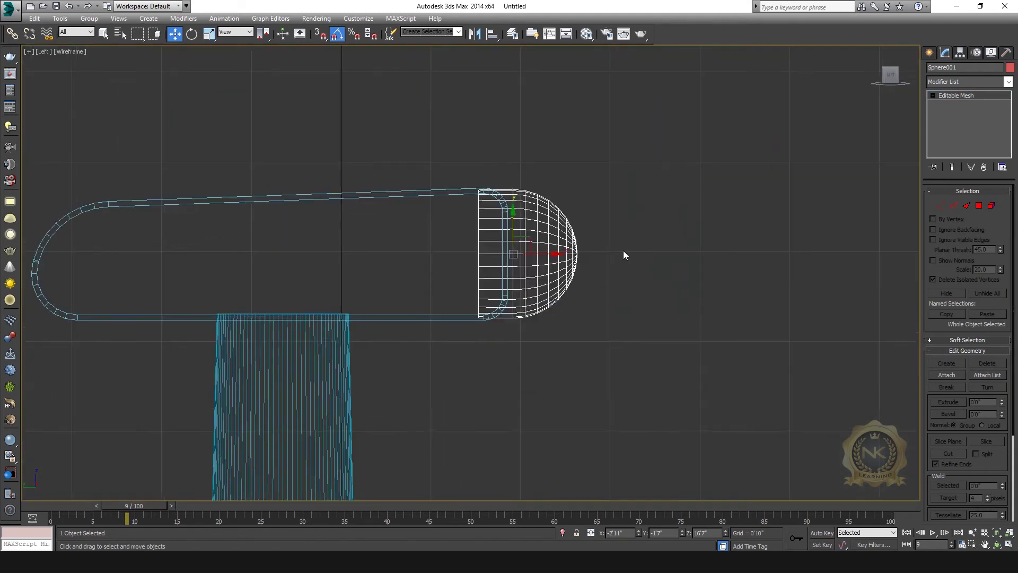
Step: Scale the hub down slightly and lengthen it by moving its domed vertices outward from the head
scroll(622, 250, "up", 2)
key("r")
left_click_drag(470, 254, 471, 262)
key("1")
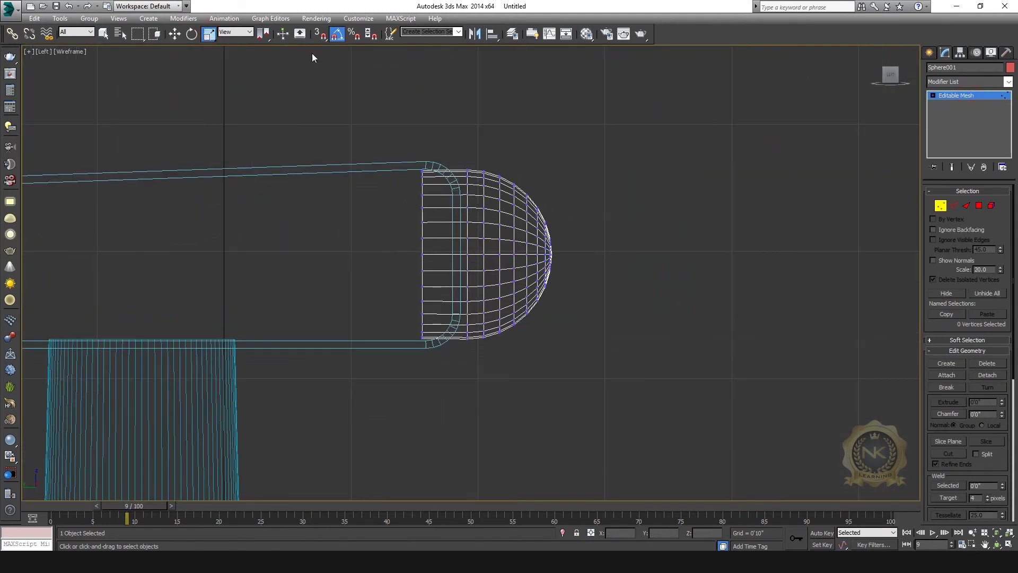
left_click_drag(548, 265, 612, 264)
key("1")
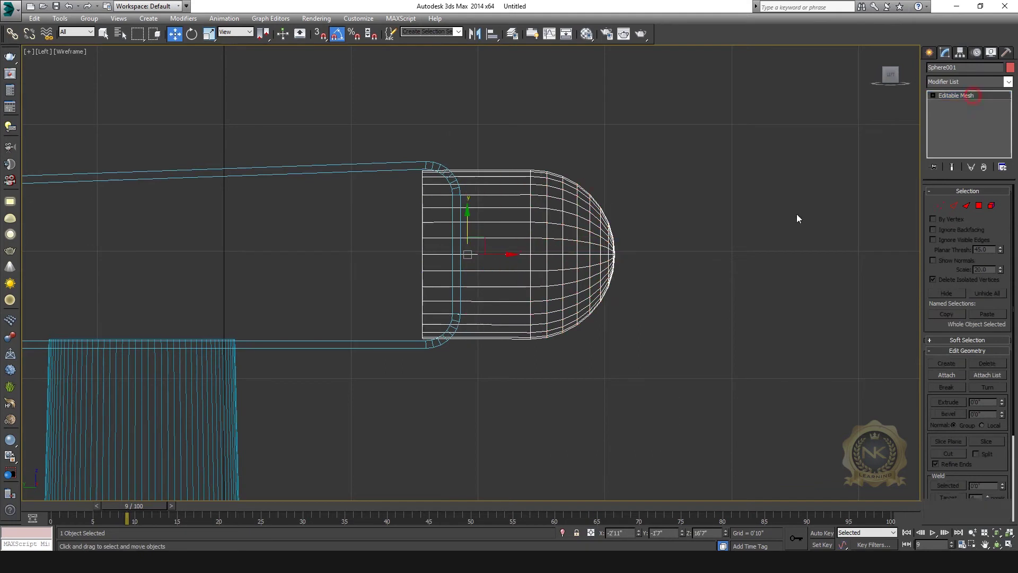
key("alt+w")
left_click(812, 305)
key("alt+w")
scroll(727, 167, "down", 5)
key("alt+w")
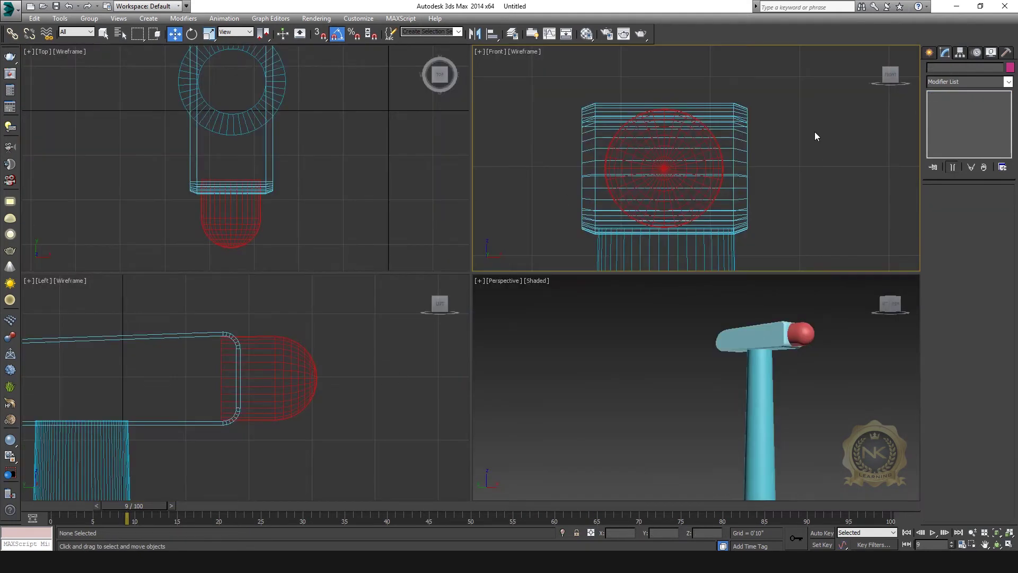
Step: Draw a closed blade outline about 10'5" long above the hub in the Front view, with a narrow neck at its base
left_click(817, 134)
key("alt+w")
middle_click_drag(638, 216, 533, 303)
left_click(930, 52)
left_click(945, 68)
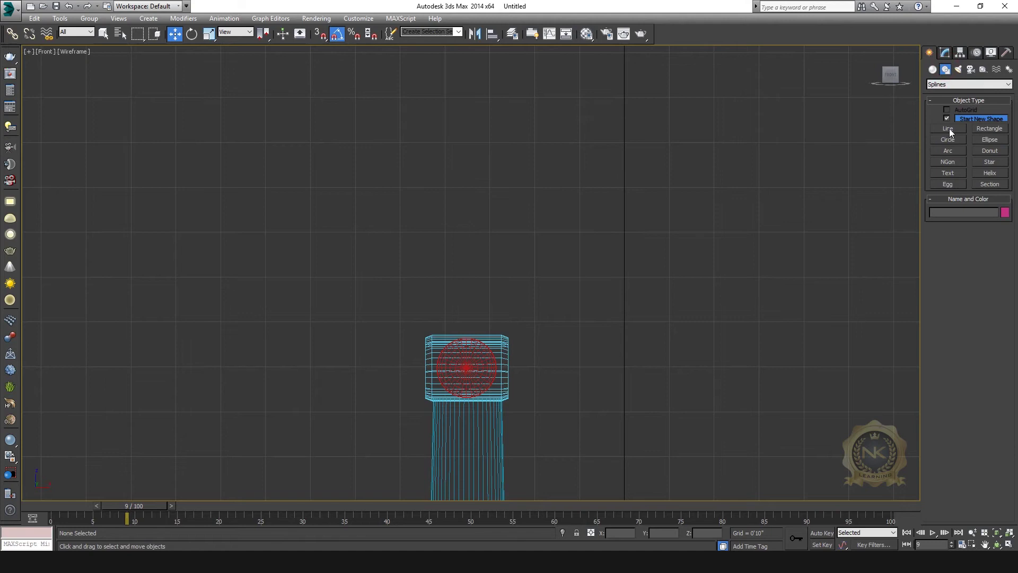
left_click(949, 129)
scroll(559, 253, "down", 4)
scroll(501, 327, "up", 6)
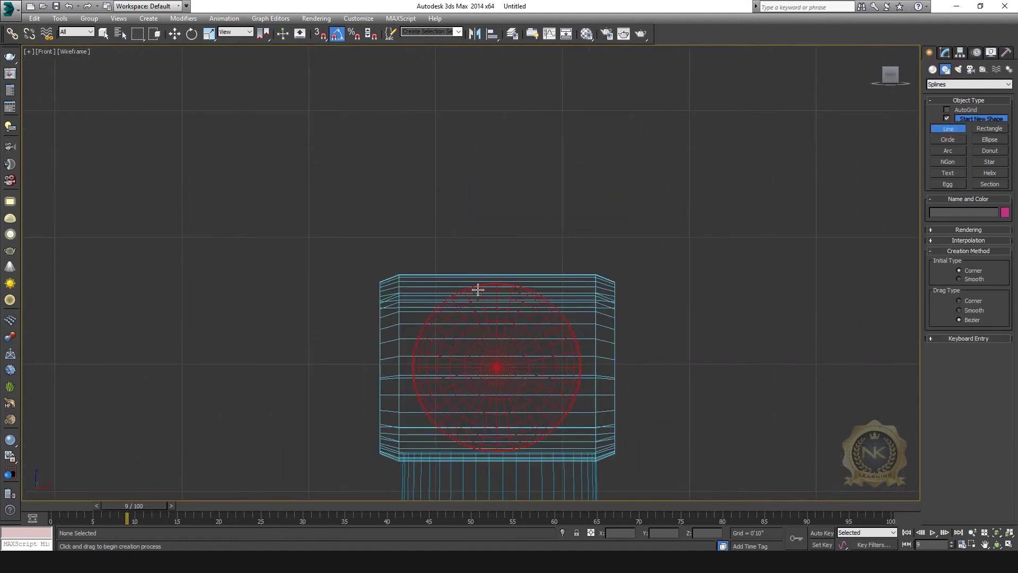
scroll(562, 212, "down", 8)
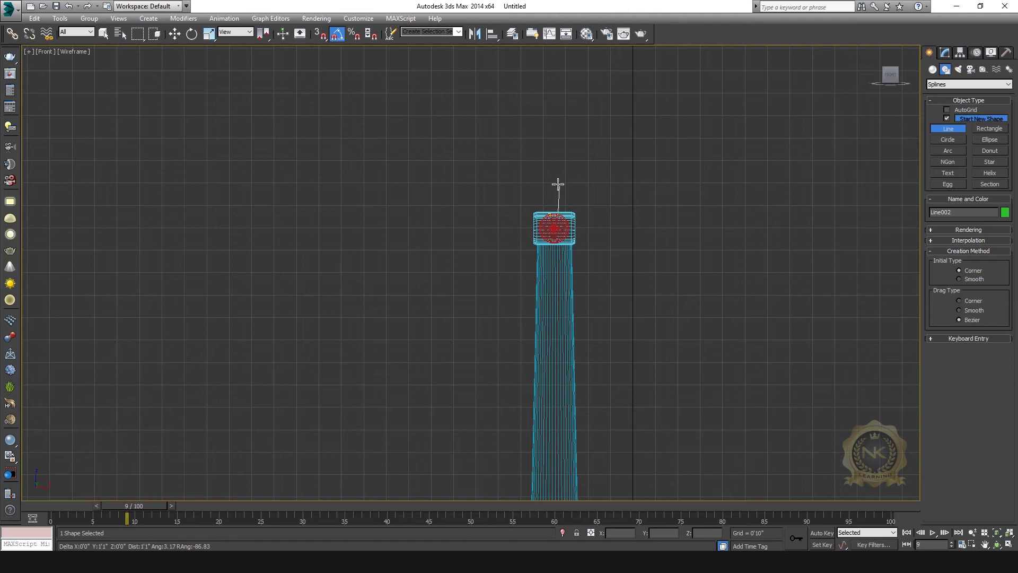
scroll(571, 146, "down", 5)
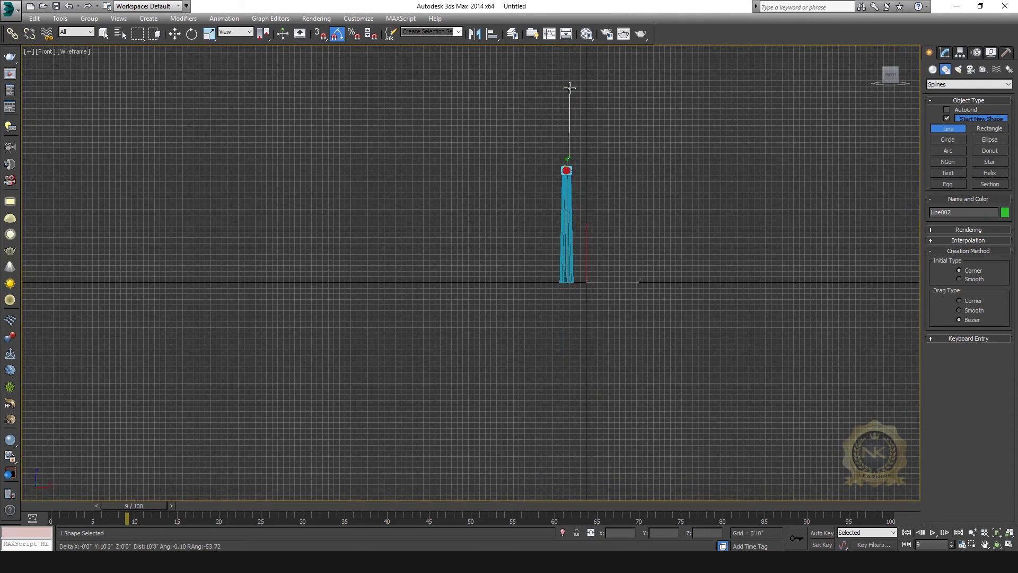
scroll(557, 142, "up", 3)
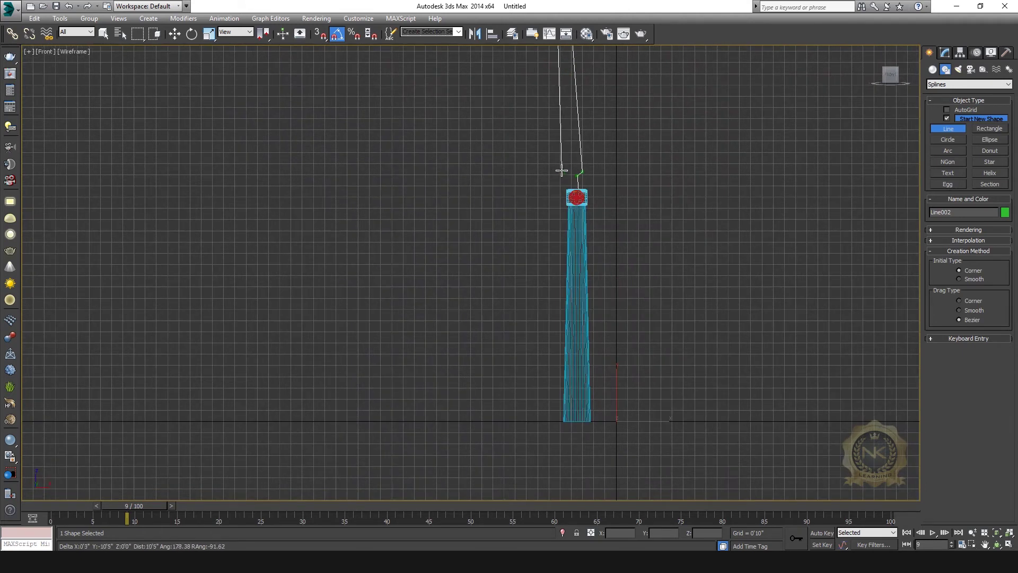
left_click(575, 190)
left_click(578, 191)
left_click(493, 311)
middle_click_drag(627, 192, 586, 275)
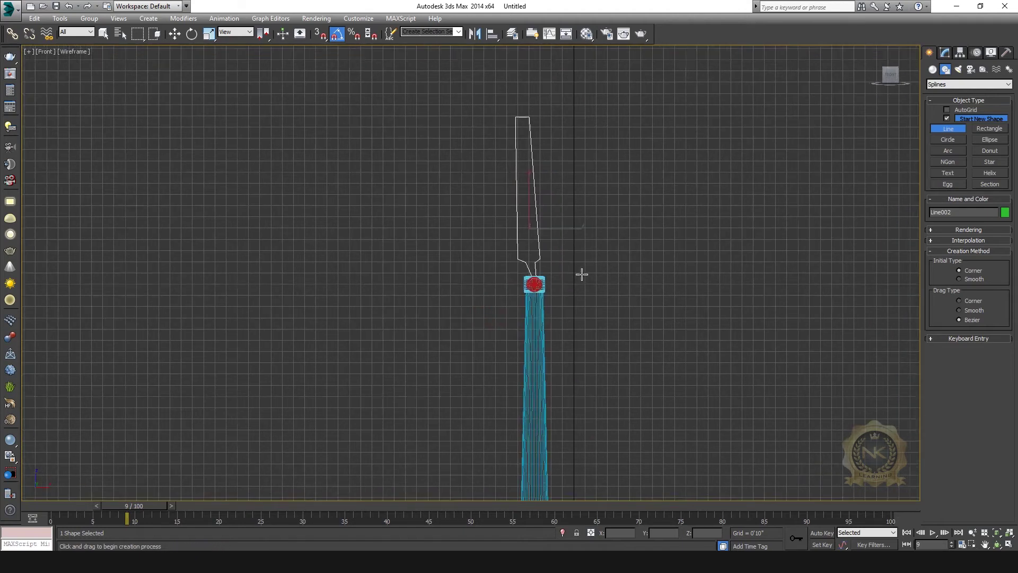
Step: Adjust the blade outline's neck, shoulder and tip vertices to centre the neck over the hub and even out the blade
scroll(586, 274, "up", 7)
left_click(945, 52)
left_click(959, 99)
middle_click_drag(257, 183, 424, 199)
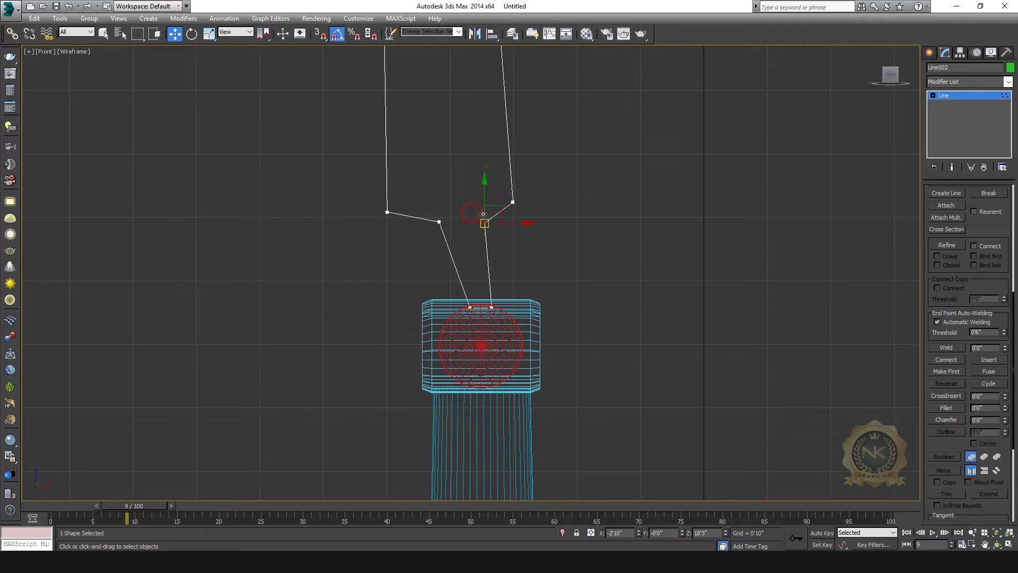
scroll(488, 364, "up", 5)
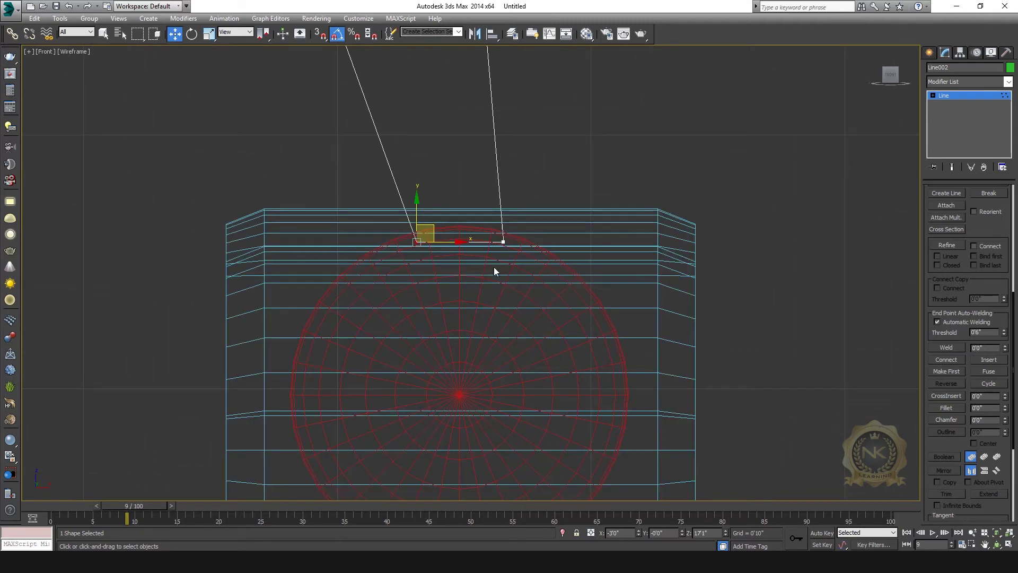
scroll(535, 272, "down", 6)
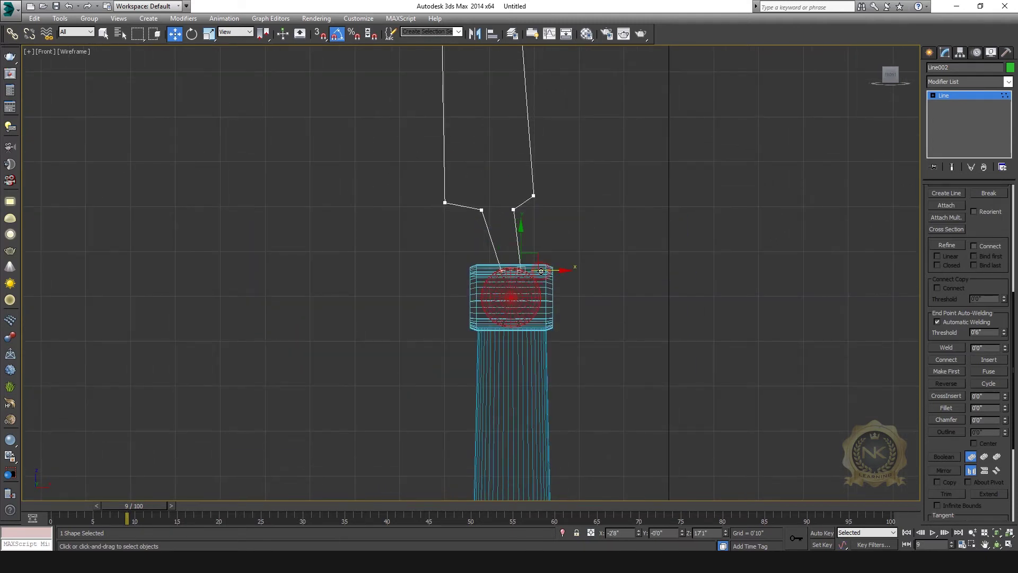
scroll(541, 271, "up", 4)
scroll(492, 256, "down", 8)
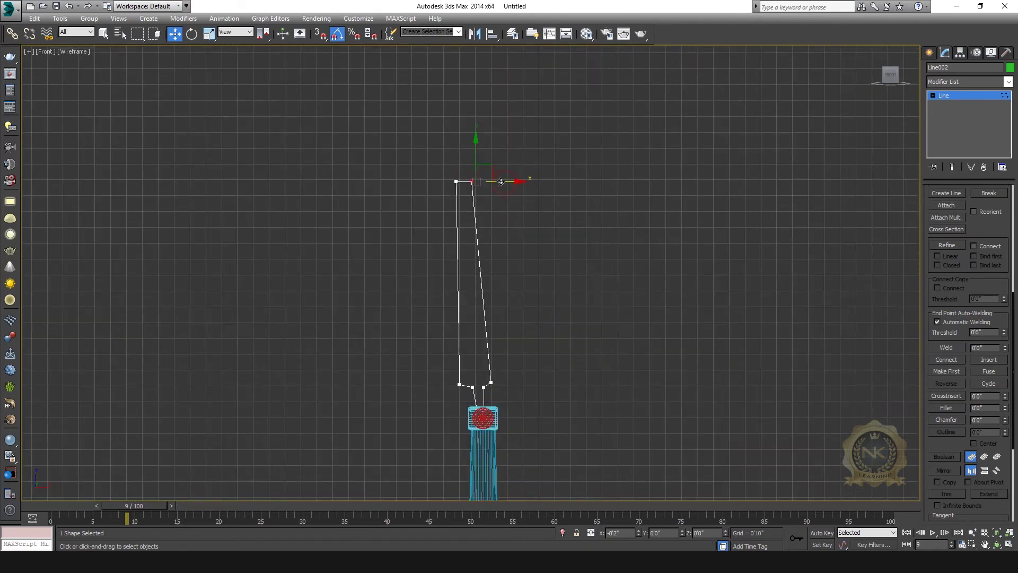
left_click(967, 94)
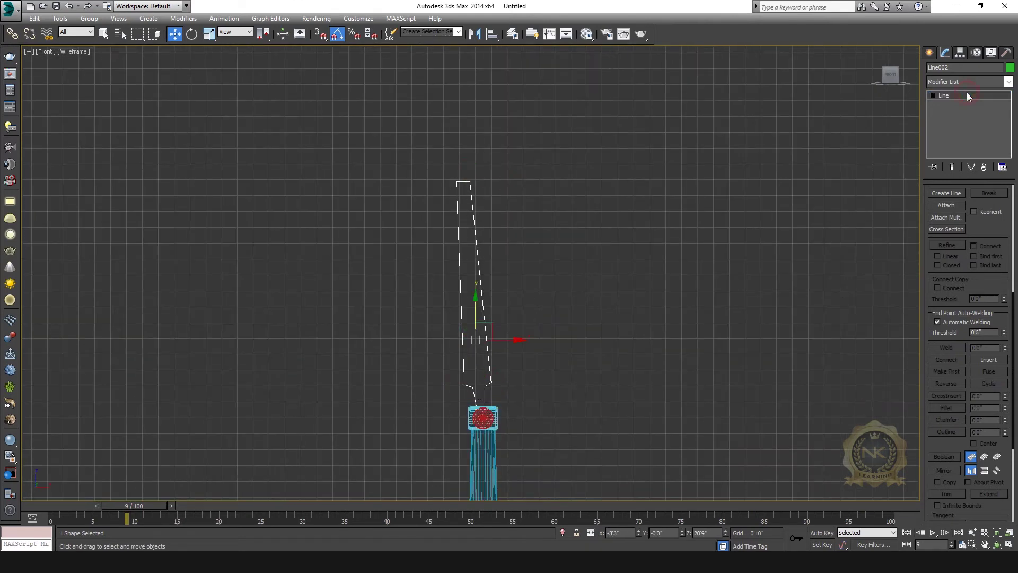
Step: Fillet the blade outline's neck, shoulder and tip corners
left_click(1009, 83)
left_click(1009, 82)
middle_click_drag(730, 295, 680, 175)
scroll(679, 176, "up", 5)
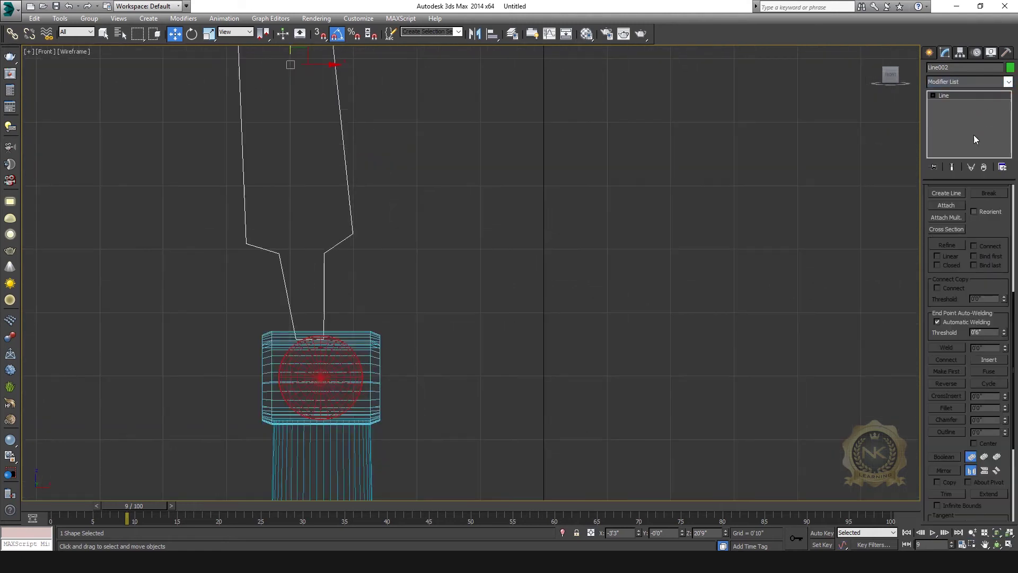
left_click(967, 96)
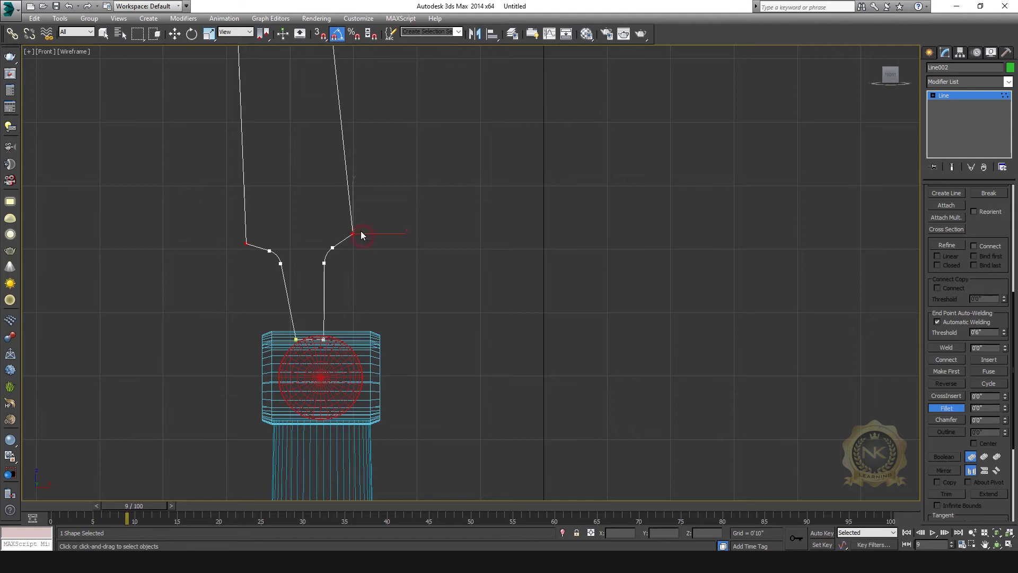
scroll(554, 481, "down", 4)
scroll(449, 262, "up", 3)
left_click_drag(400, 204, 551, 259)
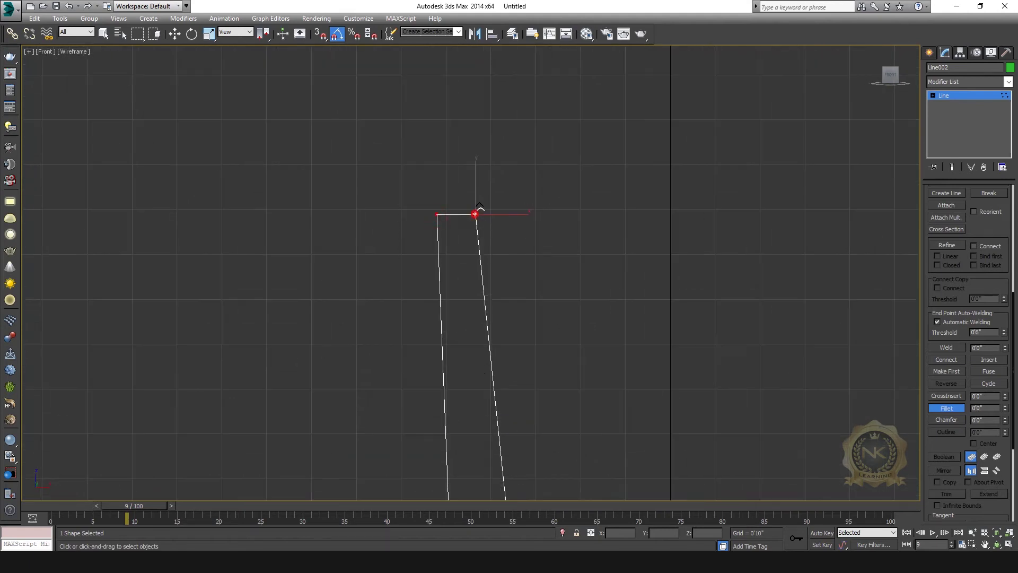
key("1")
Step: Extrude the blade outline by 0'1"
middle_click_drag(623, 279, 595, 159)
scroll(596, 159, "down", 3)
left_click(1007, 81)
left_click(966, 116)
key("t")
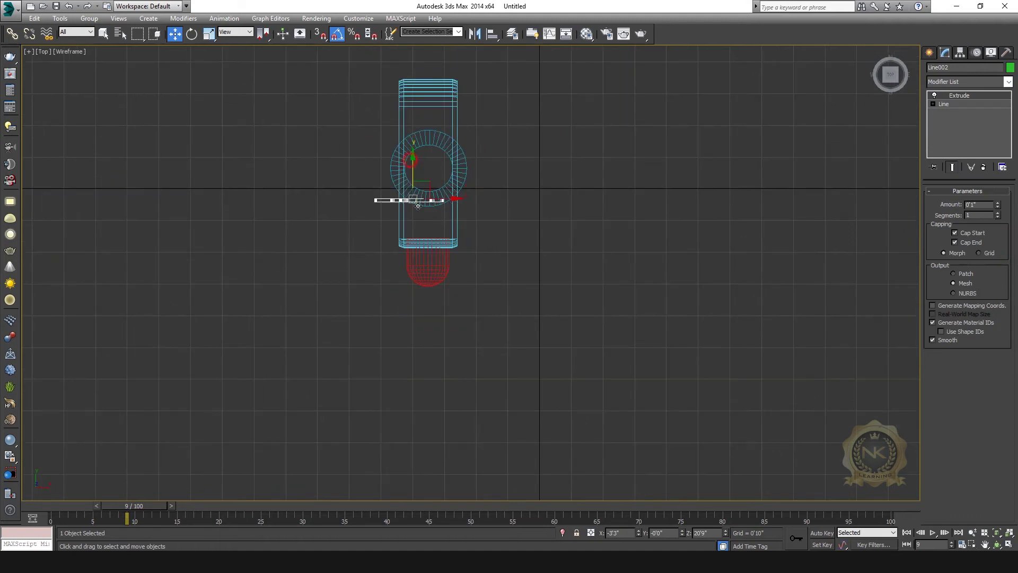
Step: Move the blade onto the red hub in front of the head, at about X -3'2", Y -1'8", Z 20'7"
scroll(419, 232, "up", 5)
key("alt+w")
right_click(805, 322)
key("alt+w")
middle_click_drag(762, 178, 685, 267)
left_click(685, 267)
left_click(566, 159)
key("alt+w")
right_click(689, 234)
key("alt+w")
scroll(584, 276, "up", 4)
middle_click_drag(514, 266, 472, 70)
left_click_drag(450, 81, 465, 91)
Step: Examine the blade's placement on the hub in the Left and Perspective views
scroll(371, 209, "down", 5)
key("alt+w")
right_click(424, 297)
key("alt+w")
key("alt+w")
right_click(648, 391)
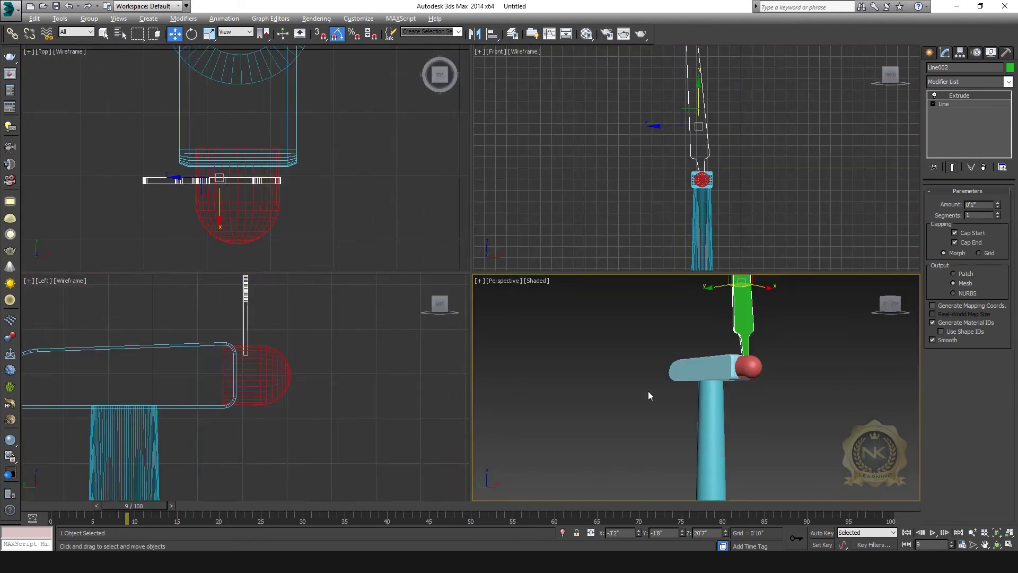
key("alt+w")
scroll(531, 297, "down", 4)
Step: Shorten the blade by lowering the tip vertices of its underlying line in the Front view
key("alt+w")
right_click(572, 260)
key("alt+w")
middle_click_drag(476, 215, 459, 274)
scroll(455, 287, "up", 3)
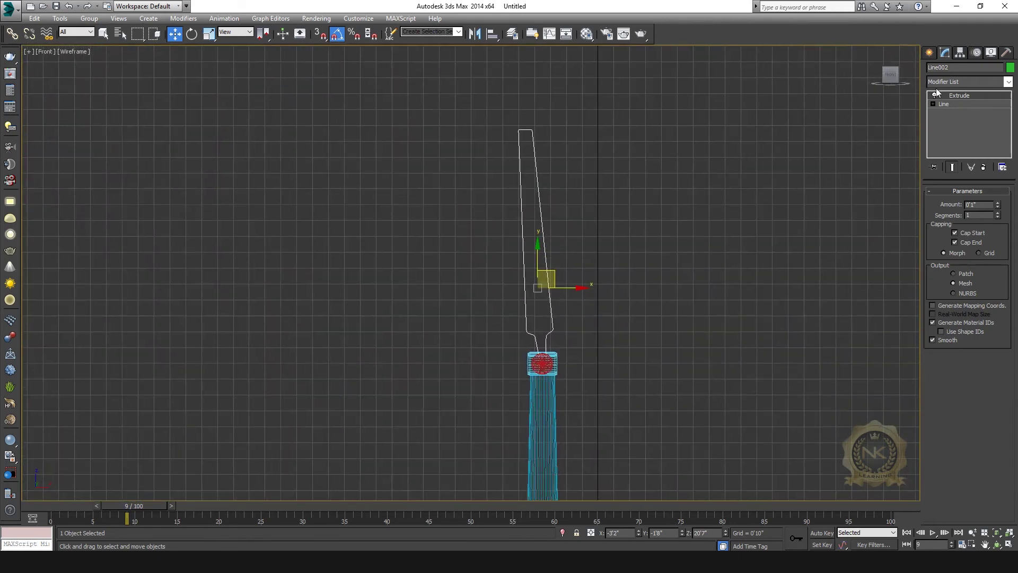
left_click(958, 104)
key("1")
left_click_drag(489, 118, 532, 153)
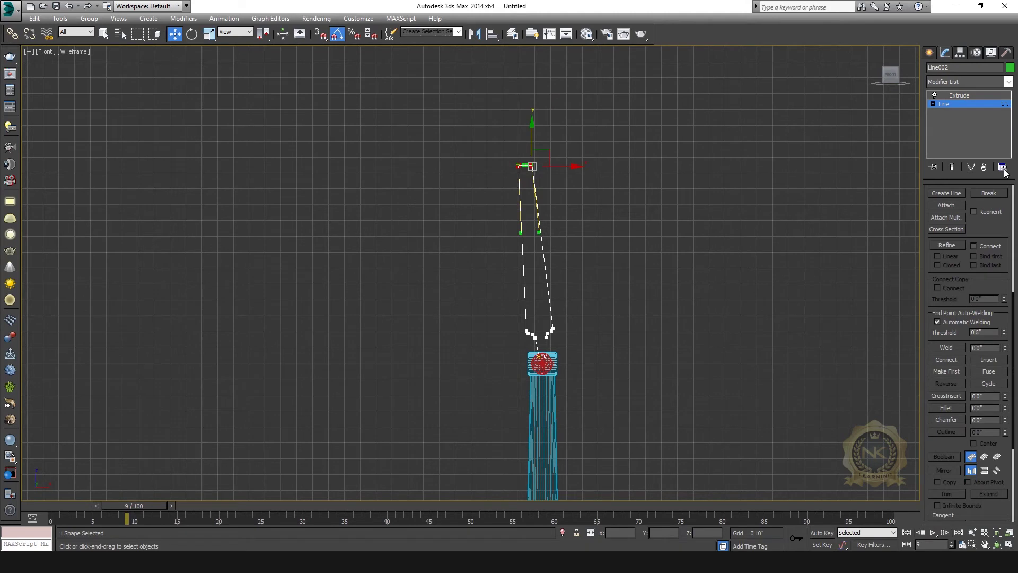
Step: Create a rotated copy of the blade pointing down and to the left, and move its root onto the hub
middle_click_drag(675, 268, 662, 237)
left_click(966, 97)
middle_click_drag(485, 235, 399, 242)
scroll(398, 241, "up", 2)
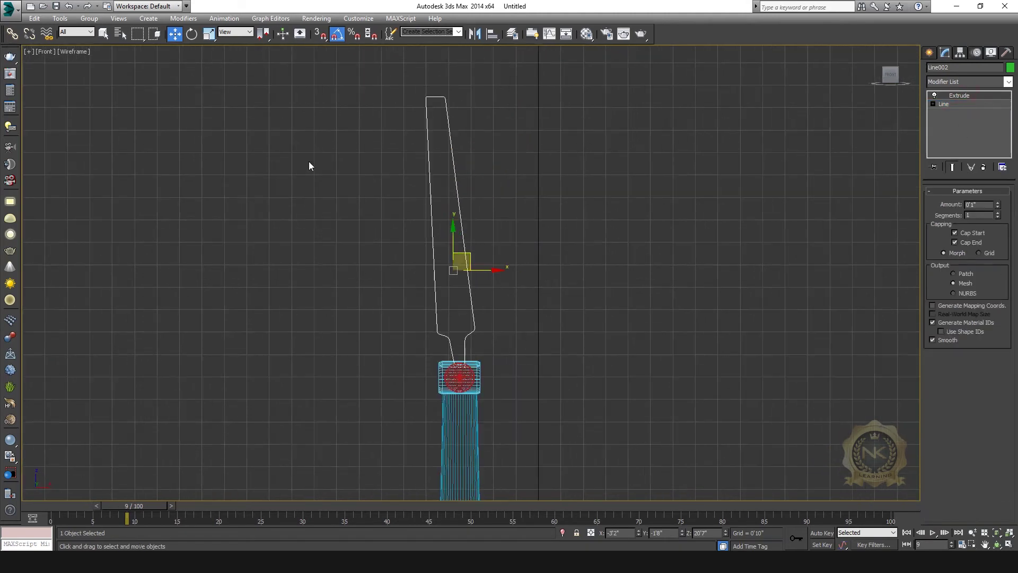
key("e")
left_click_drag(498, 237, 480, 170, "shift")
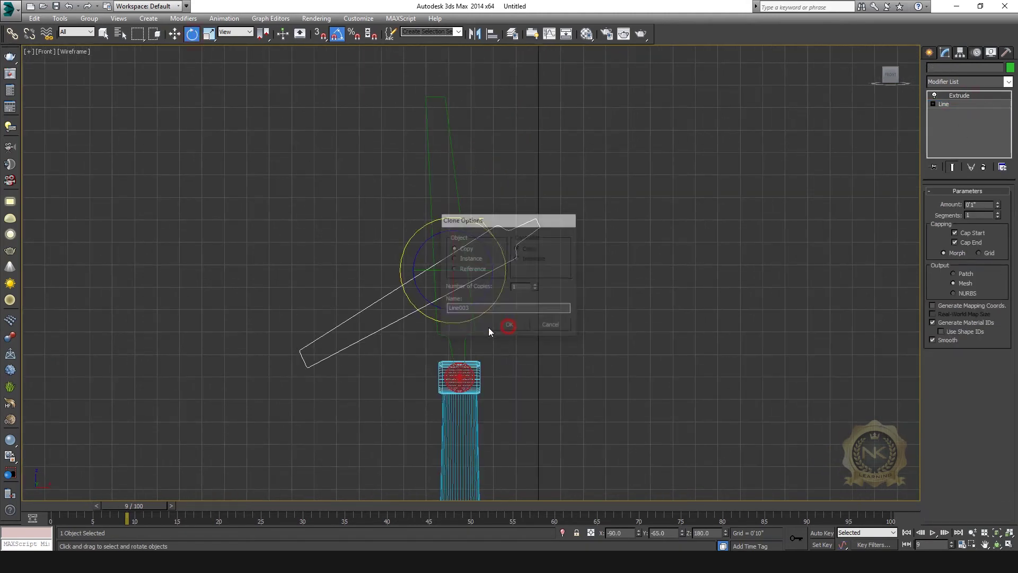
left_click(509, 327)
key("w")
left_click_drag(462, 260, 377, 417)
Step: Copy the lower-left blade with a further counter-clockwise rotation and move this third blade onto the hub
middle_click_drag(495, 391, 484, 255)
scroll(485, 255, "down", 2)
left_click(186, 37)
mouse_move(445, 272)
left_mouse_down("shift")
mouse_move(445, 218)
mouse_move(446, 226)
left_mouse_up("shift")
left_click(501, 323)
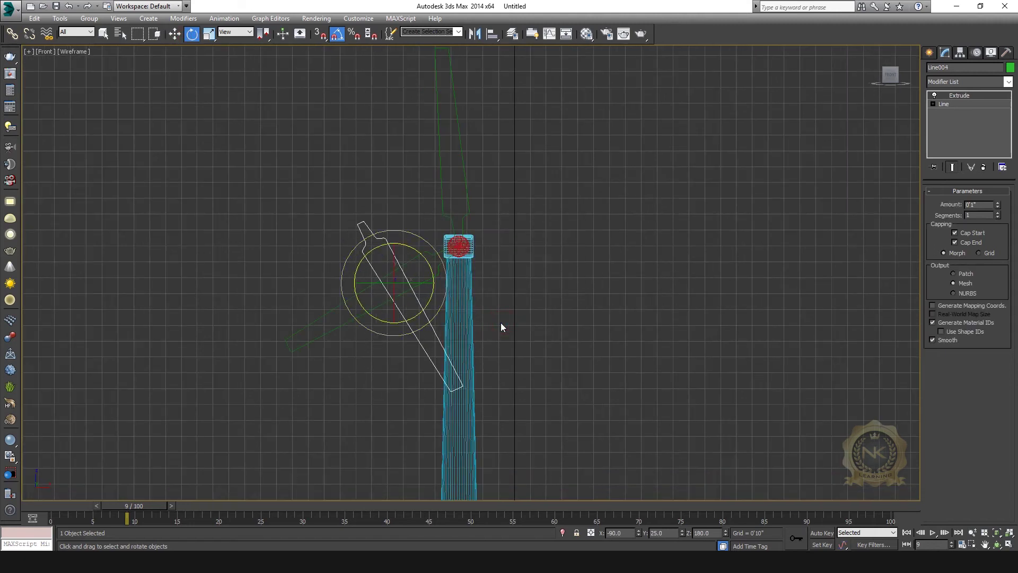
key("w")
left_click_drag(405, 273, 509, 301)
Step: Rotate the third blade so it points right and slightly downward, and reposition its root on the hub
middle_click_drag(510, 297, 460, 332)
left_click(191, 35)
left_click_drag(503, 325, 498, 302)
key("w")
left_click(192, 37)
key("w")
left_click_drag(513, 306, 489, 292)
scroll(583, 327, "down", 2)
Step: Group the hub and the three blades into one object with the default group name
left_click(464, 361)
key("alt+w")
left_click(693, 438)
key("alt+w")
key("alt+w")
left_click(345, 391)
key("alt+w")
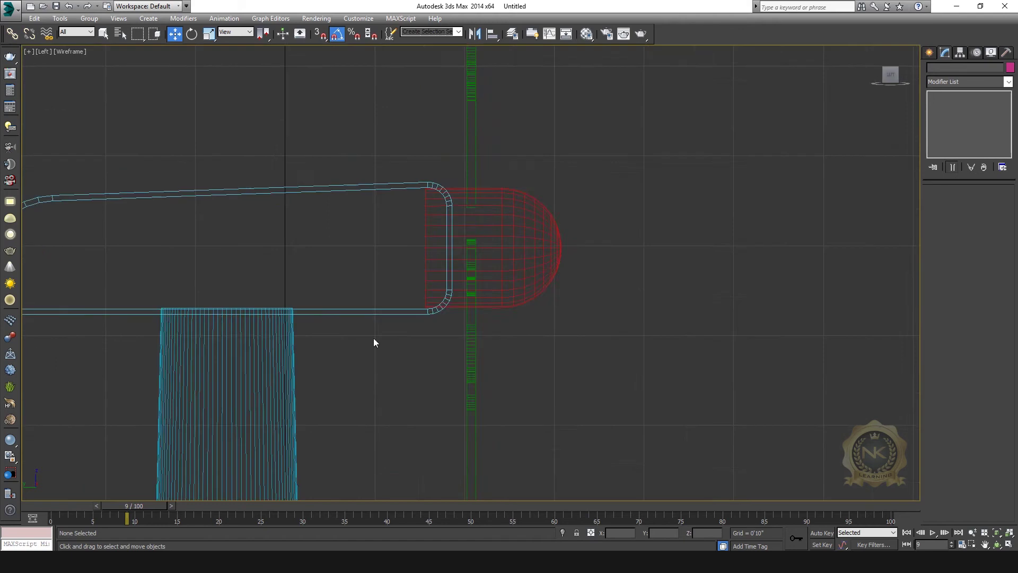
scroll(469, 319, "down", 3)
key("ctrl+a")
left_click(89, 18)
left_click(95, 30)
left_click(527, 301)
Step: Examine the grouped rotor on the turbine in the Front and Perspective views
key("alt+w")
left_click(749, 190)
key("alt+w")
scroll(504, 286, "up", 5)
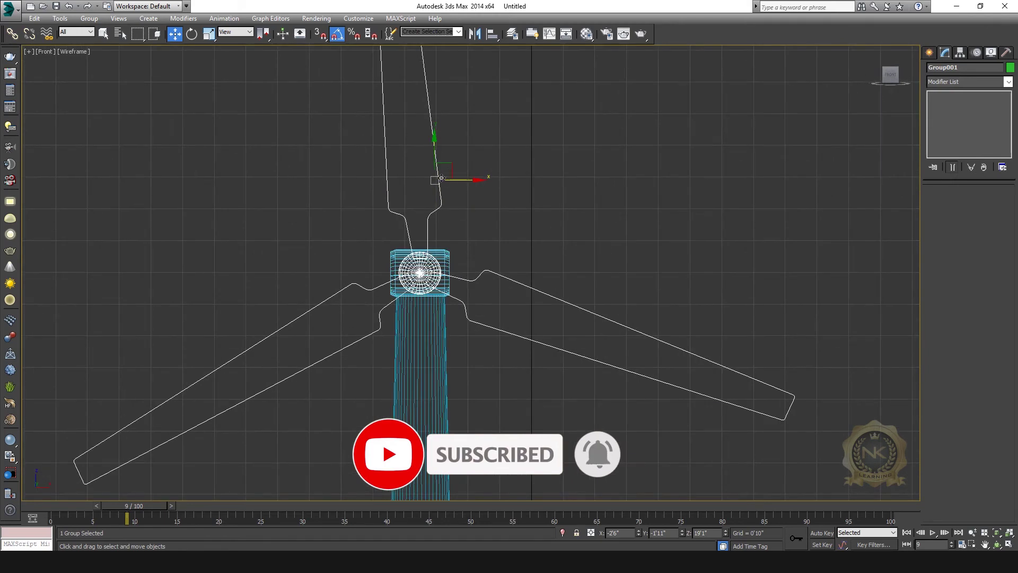
scroll(587, 282, "down", 6)
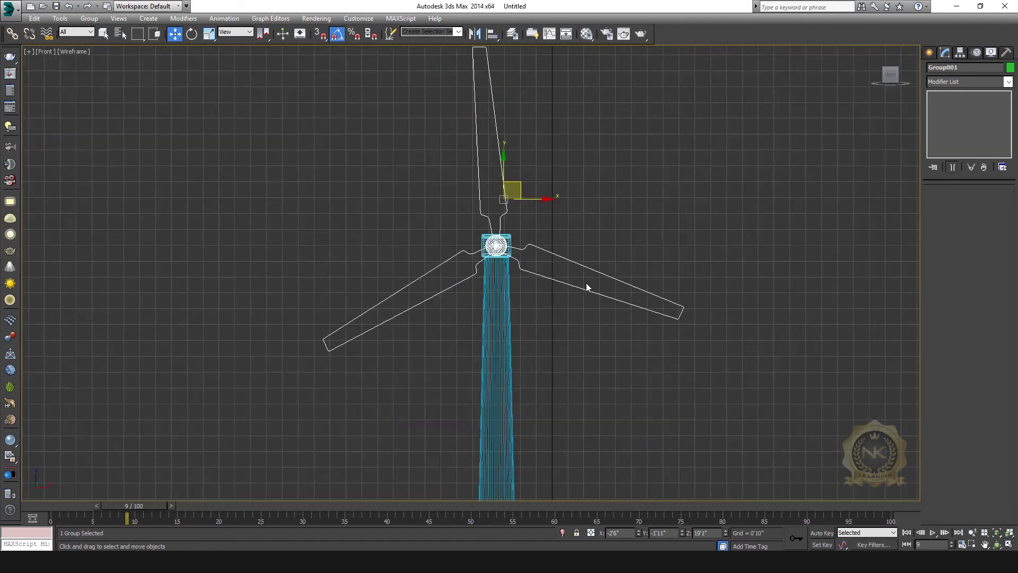
middle_click_drag(681, 288, 648, 288)
key("alt+w")
right_click(736, 397)
key("alt+w")
middle_click_drag(736, 395, 732, 363)
left_click(702, 339)
middle_click_drag(655, 374, 657, 274)
scroll(657, 274, "down", 3)
middle_click_drag(630, 308, 618, 350)
scroll(619, 351, "up", 3)
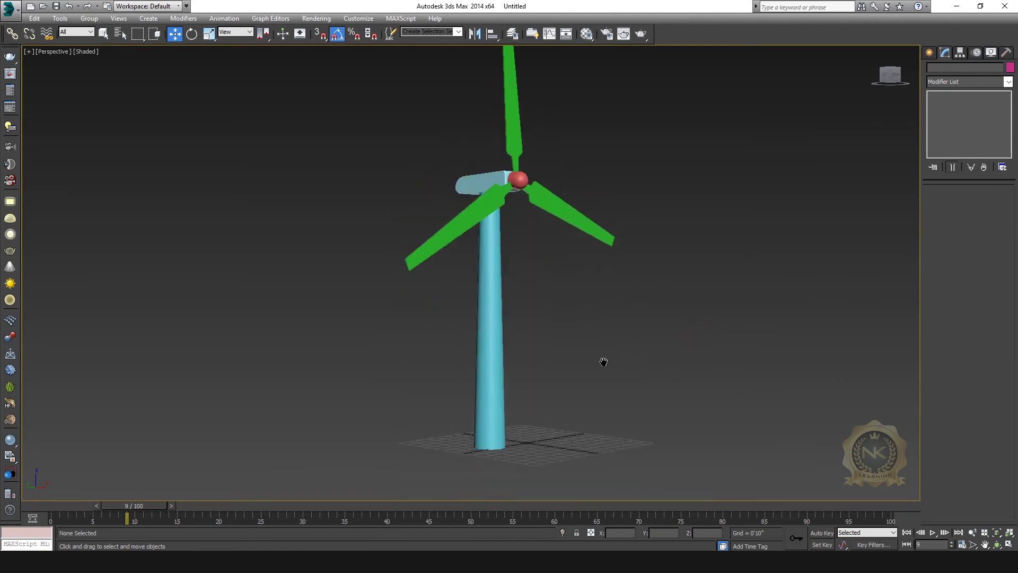
key("alt+w")
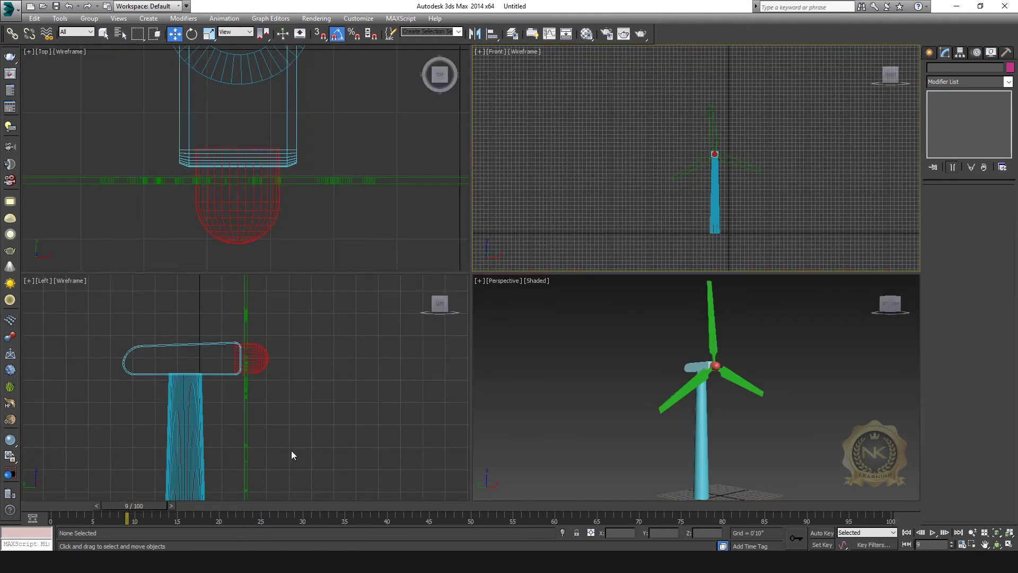
Step: Select the rotor group in the Left view and bring it up in the maximized Front view
right_click(291, 450)
key("alt+w")
left_click(483, 173)
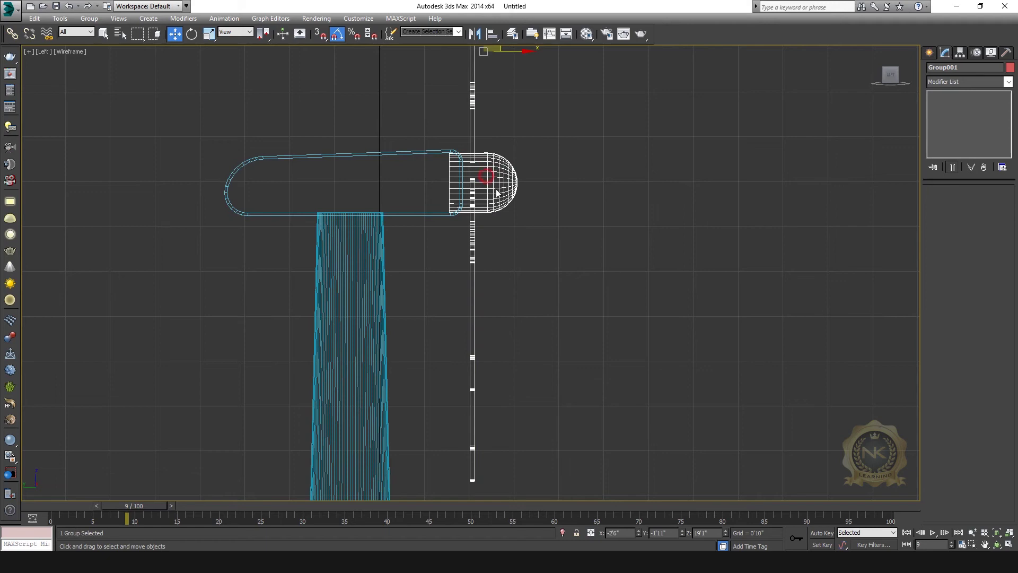
key("alt+w")
right_click(739, 179)
key("alt+w")
key("alt+w")
right_click(241, 407)
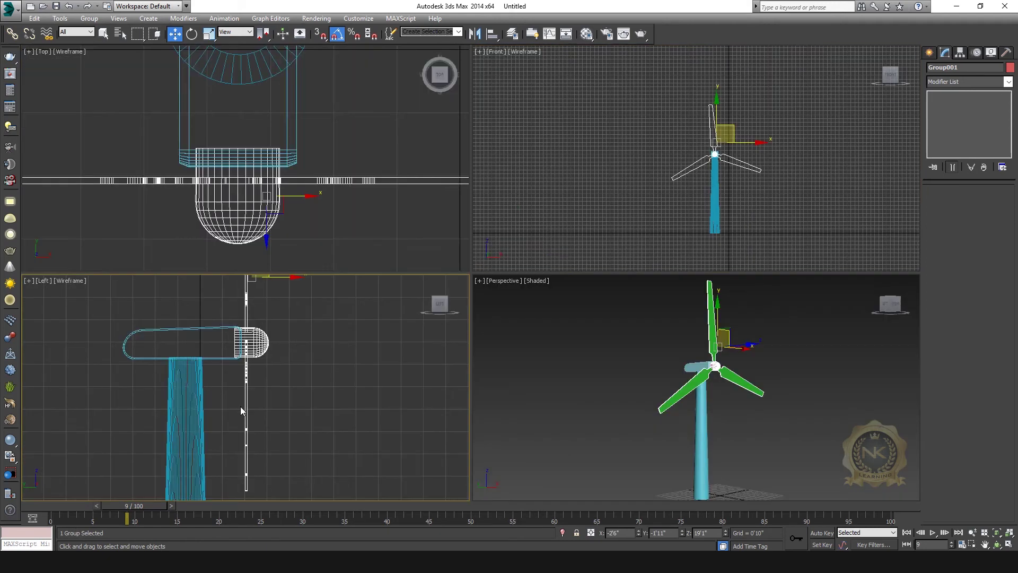
right_click(714, 171)
key("alt+w")
scroll(489, 216, "up", 5)
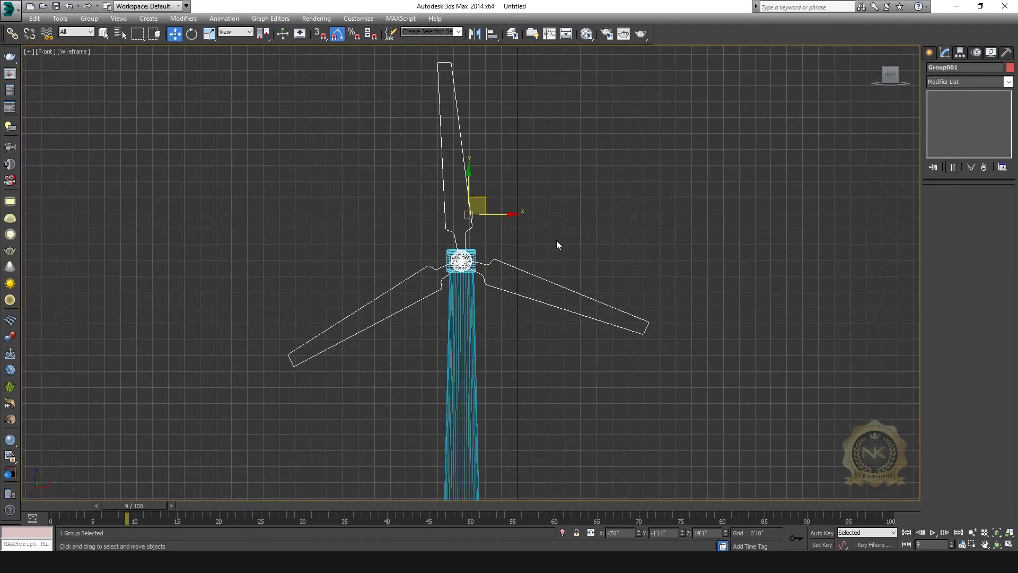
Step: Try rotating the rotor group about its current pivot in the Front view, and undo the rotation
left_click(192, 34)
scroll(566, 266, "down", 5)
scroll(524, 196, "up", 3)
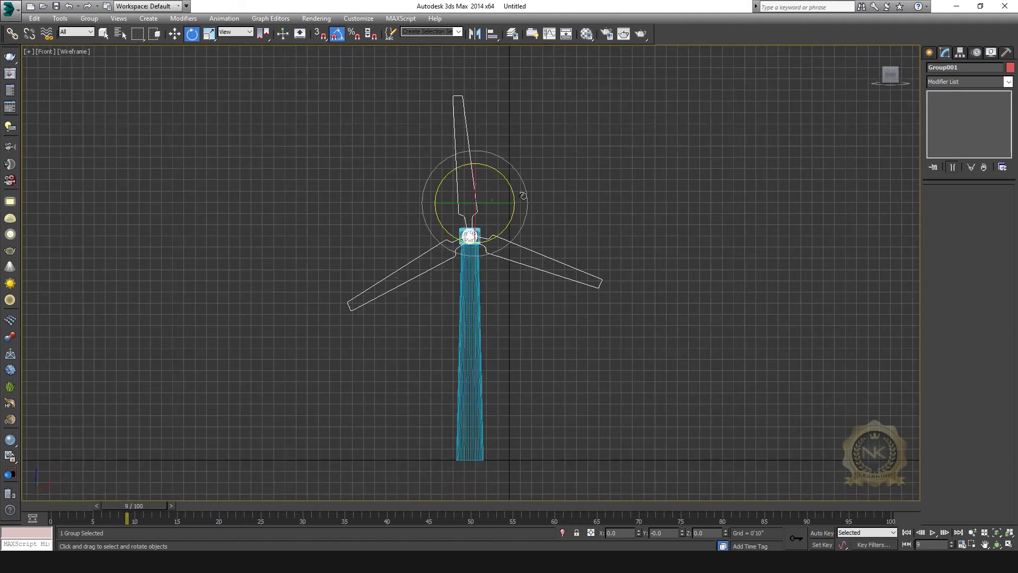
left_click_drag(525, 192, 542, 276)
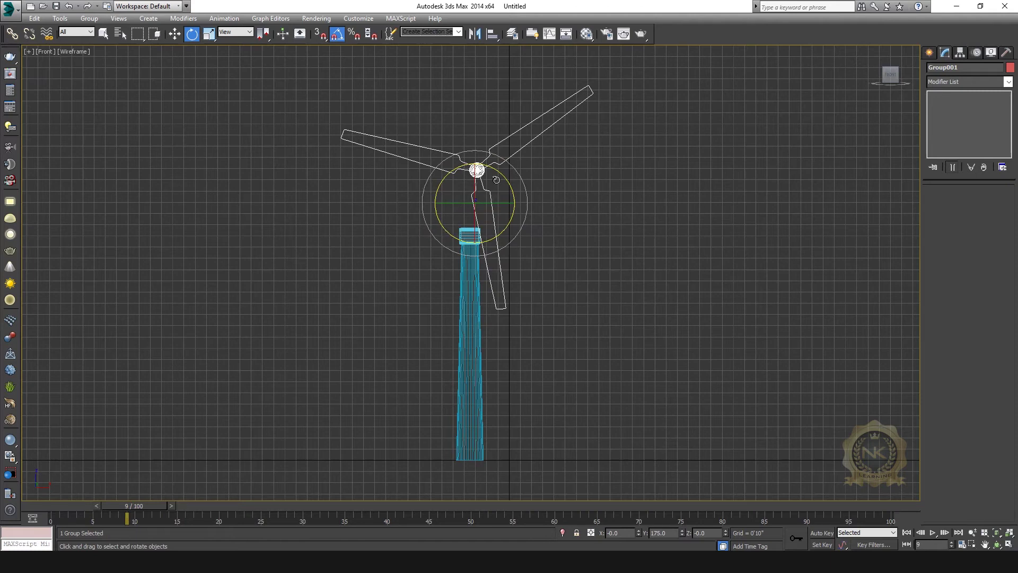
key("ctrl+z")
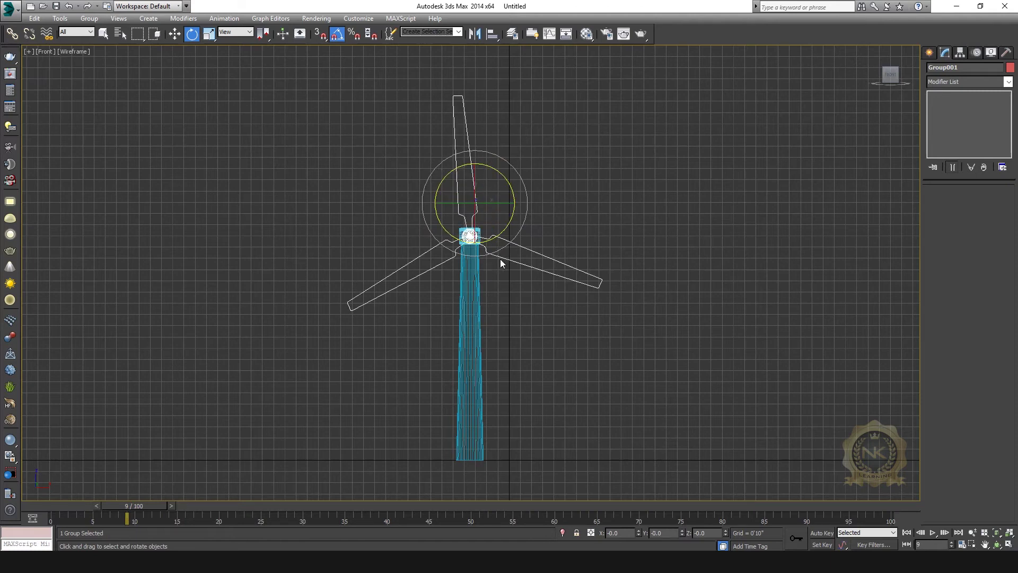
Step: Turn on pivot-only editing for the rotor group and move its pivot down onto the hub in the Front view
left_click(171, 35)
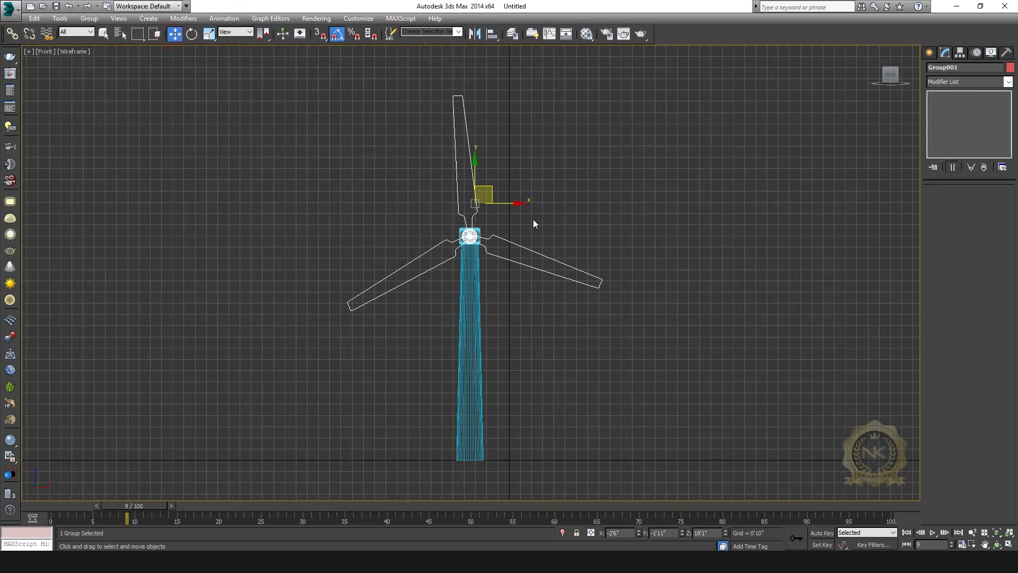
scroll(480, 203, "up", 5)
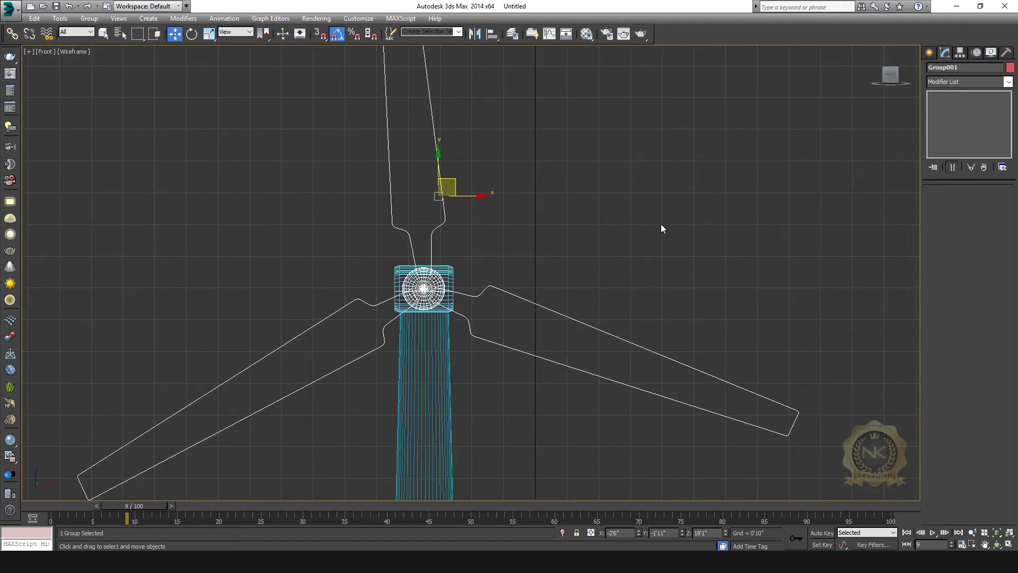
left_click(991, 52)
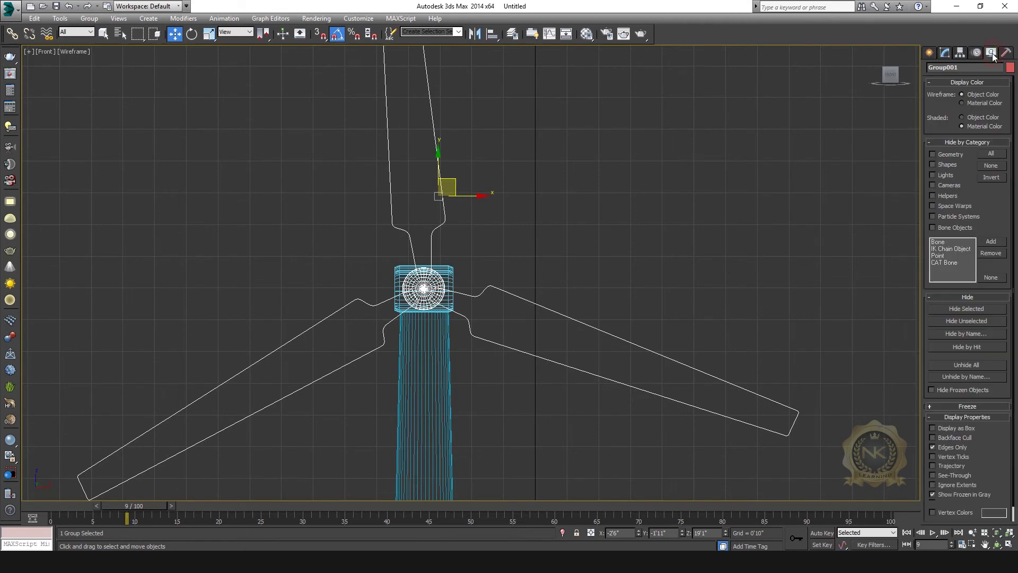
left_click(976, 53)
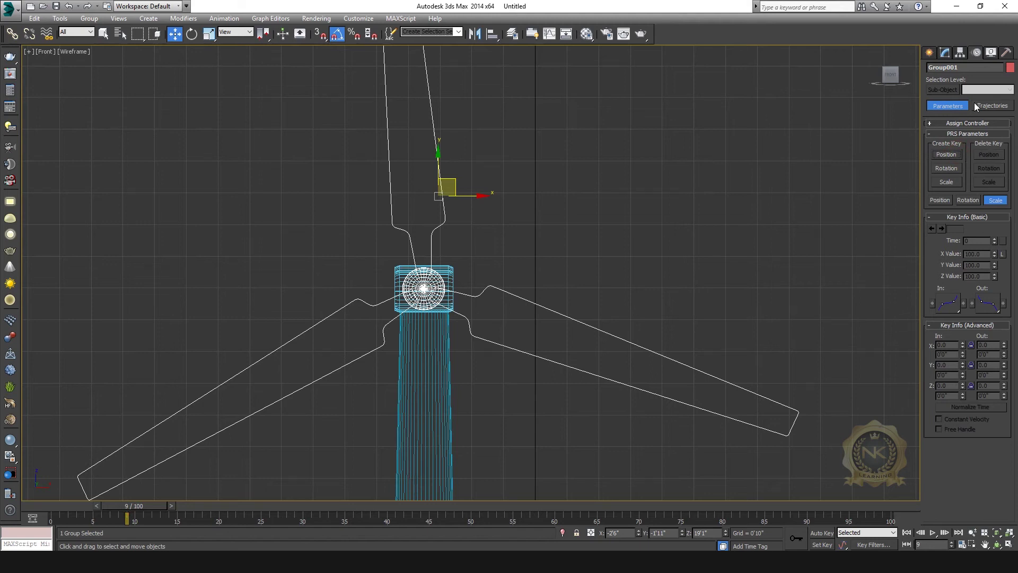
left_click(960, 53)
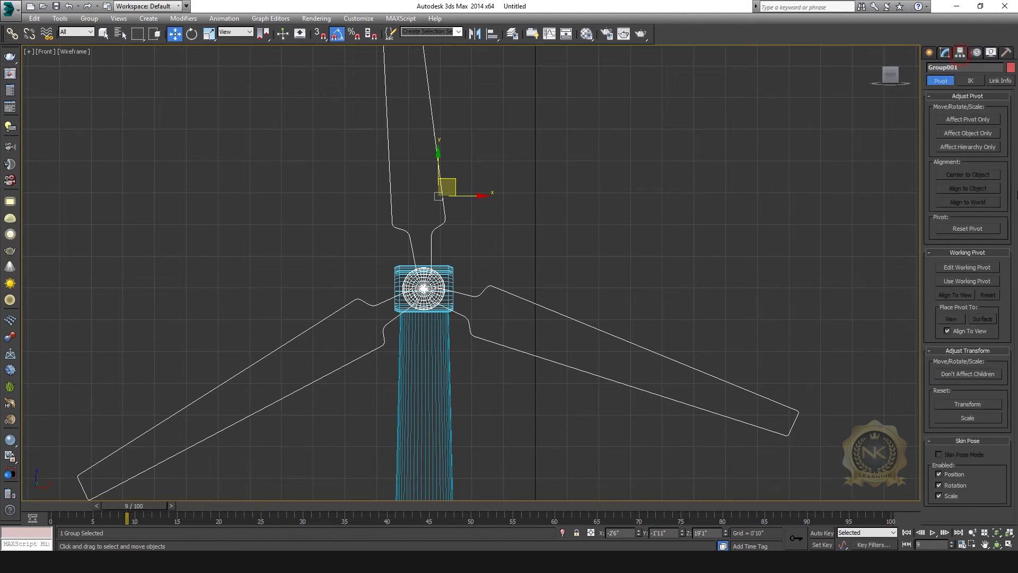
left_click(973, 120)
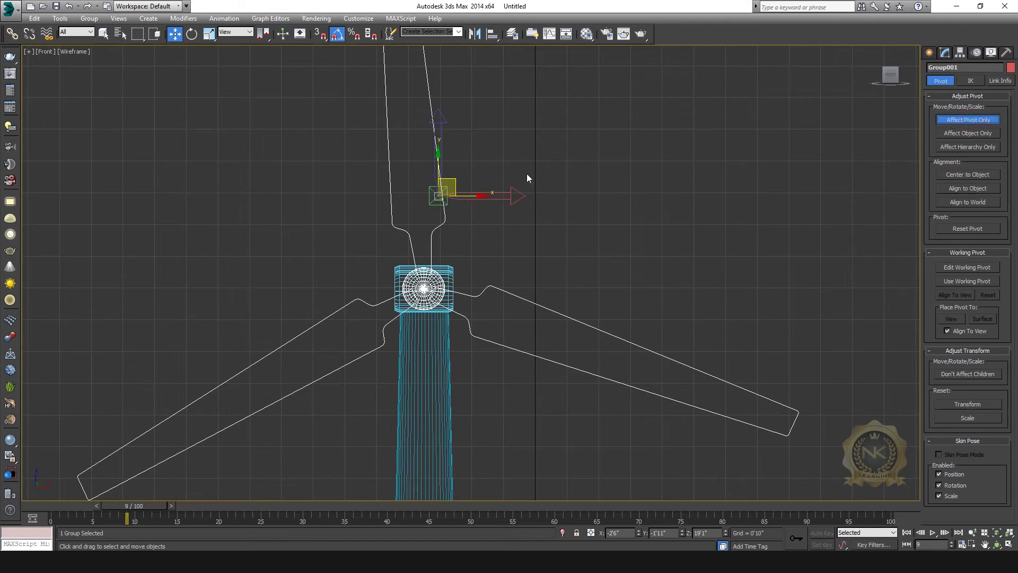
middle_click_drag(518, 168, 537, 182)
scroll(467, 150, "up", 2)
left_click_drag(468, 170, 446, 303)
Step: Move the rotor group's pivot closer to the point where the hub's wireframe lines converge
scroll(498, 275, "up", 2)
middle_click_drag(418, 407, 501, 418)
scroll(501, 417, "up", 4)
middle_click_drag(548, 114, 535, 342)
scroll(546, 205, "up", 3)
middle_click_drag(347, 235, 442, 334)
scroll(442, 334, "up", 3)
middle_click_drag(509, 493, 504, 343)
scroll(504, 343, "up", 4)
middle_click_drag(785, 378, 570, 282)
middle_click_drag(543, 250, 549, 437)
left_click_drag(543, 427, 487, 208)
Step: Place the pivot exactly on the hub's centre point, at about X -2'11", Y -1'11", Z 16'7"
scroll(502, 255, "up", 4)
scroll(533, 335, "up", 2)
middle_click_drag(373, 58, 625, 446)
middle_click_drag(511, 200, 561, 377)
scroll(541, 397, "up", 2)
middle_click_drag(553, 454, 540, 368)
scroll(499, 367, "up", 2)
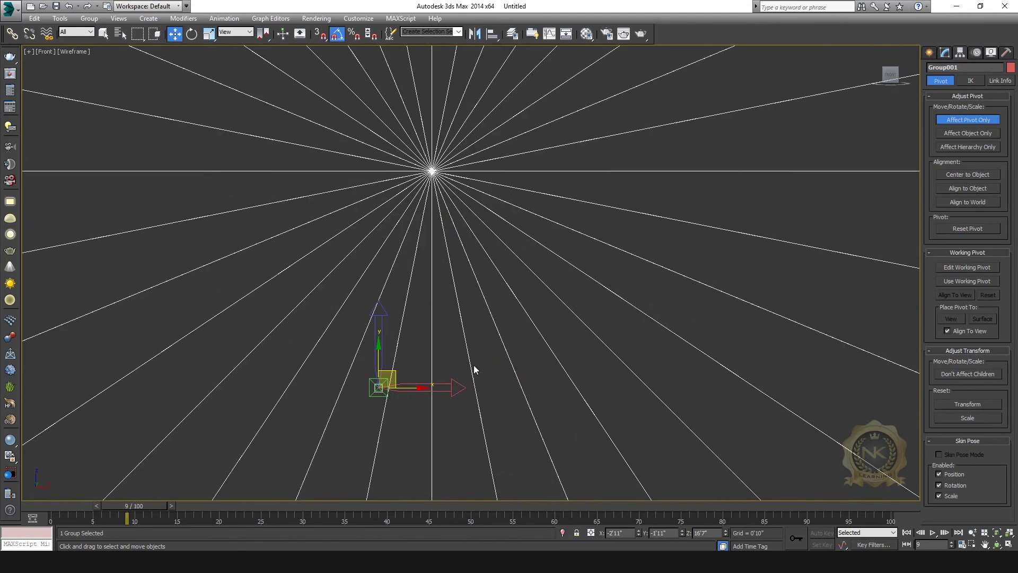
left_click_drag(394, 374, 443, 160)
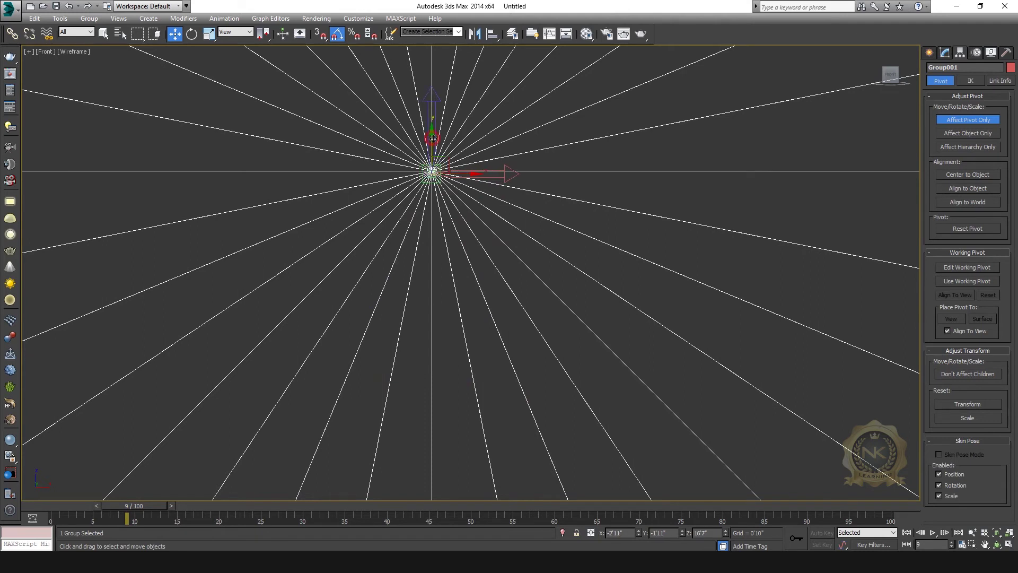
scroll(448, 135, "down", 6)
scroll(531, 208, "down", 8)
middle_click_drag(909, 145, 894, 181)
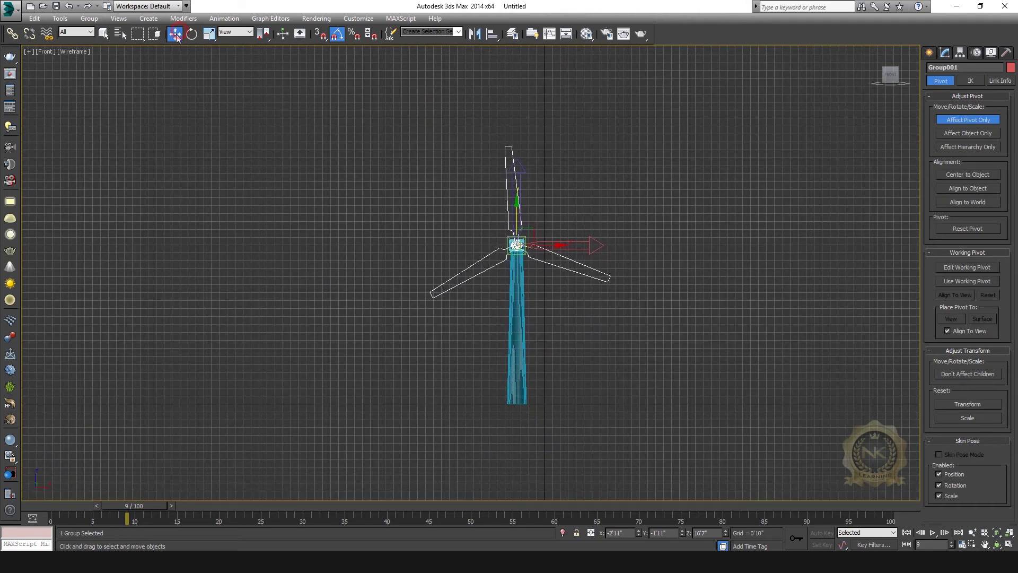
left_click(817, 183)
Step: Rotate the rotor group about its recentred pivot in the Front view to test the spin
middle_click_drag(621, 275, 523, 312)
left_click(929, 52)
left_click(946, 69)
middle_click_drag(573, 265, 592, 283)
left_click(190, 34)
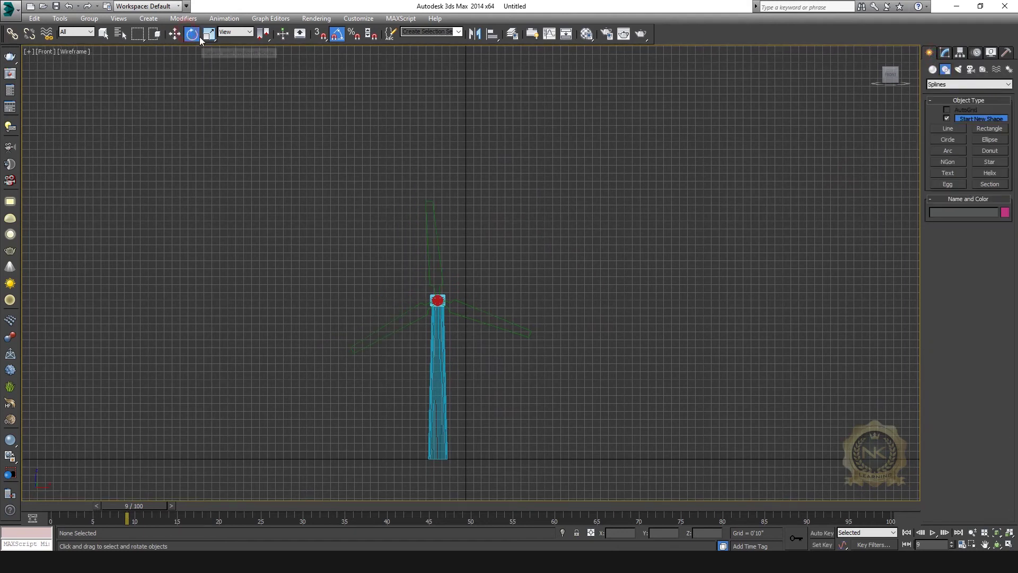
left_click(436, 254)
middle_click_drag(514, 325, 608, 323)
scroll(536, 266, "up", 5)
left_click_drag(463, 250, 520, 238)
left_click(175, 34)
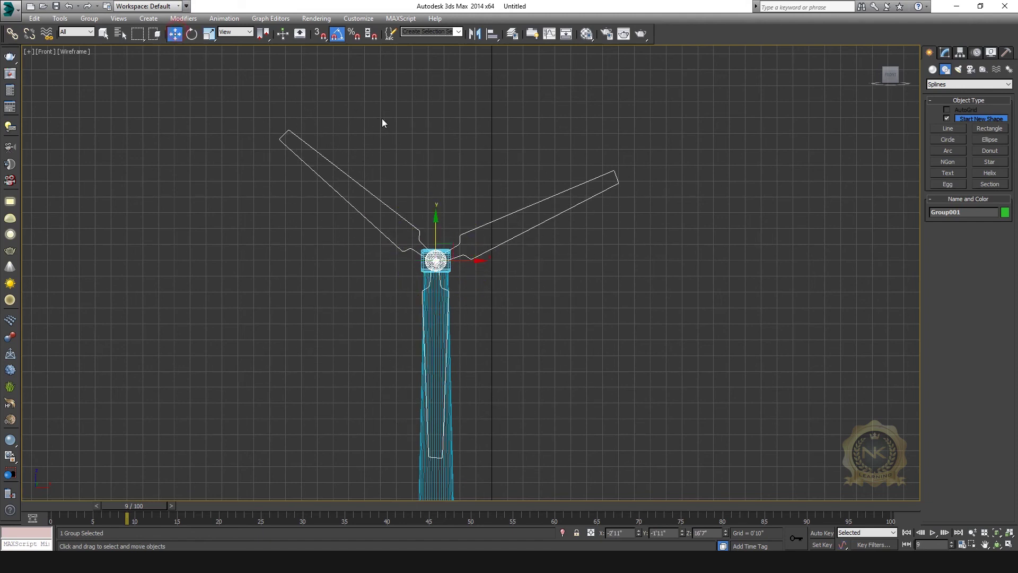
Step: Undo the last rotor rotation and check the turbine in the Perspective view
key("alt+w")
right_click(766, 348)
key("alt+w")
key("ctrl+z")
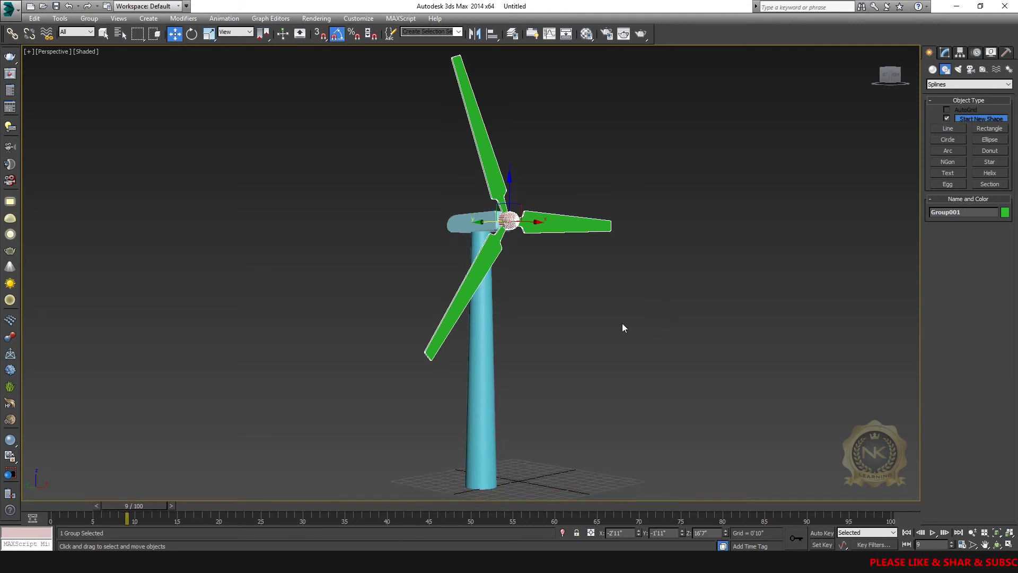
scroll(618, 326, "down", 4)
middle_click_drag(533, 309, 527, 303)
scroll(540, 314, "up", 5)
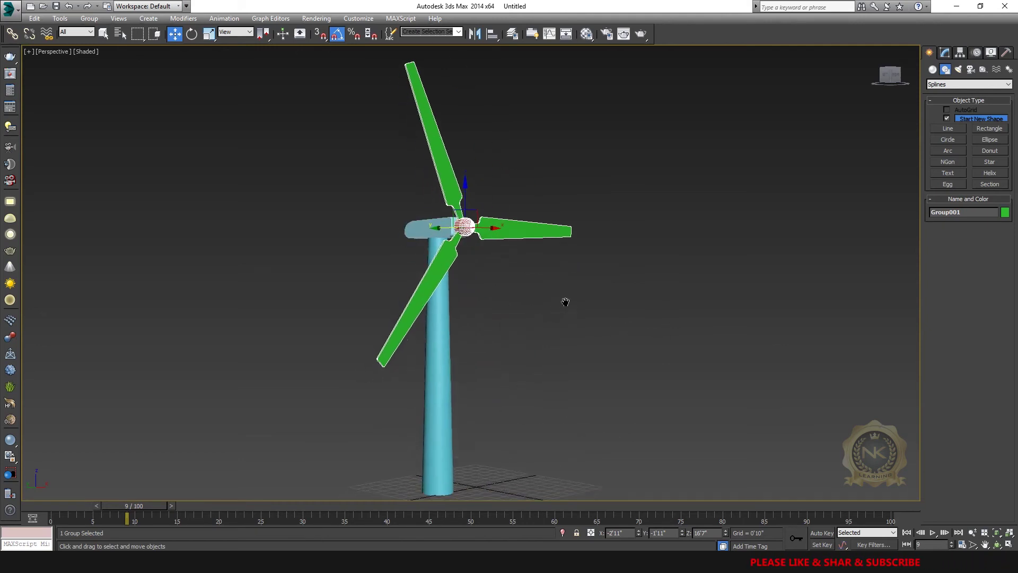
Step: Turn on Set Key mode and set a key for the rotor group at frame 0
left_click(223, 411)
left_click_drag(142, 503, 50, 513)
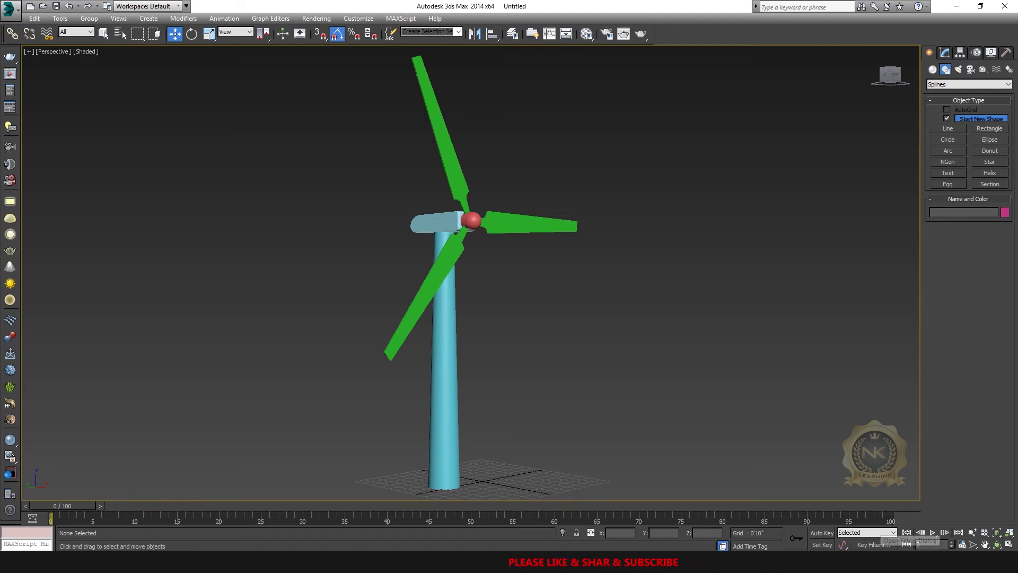
left_click(821, 545)
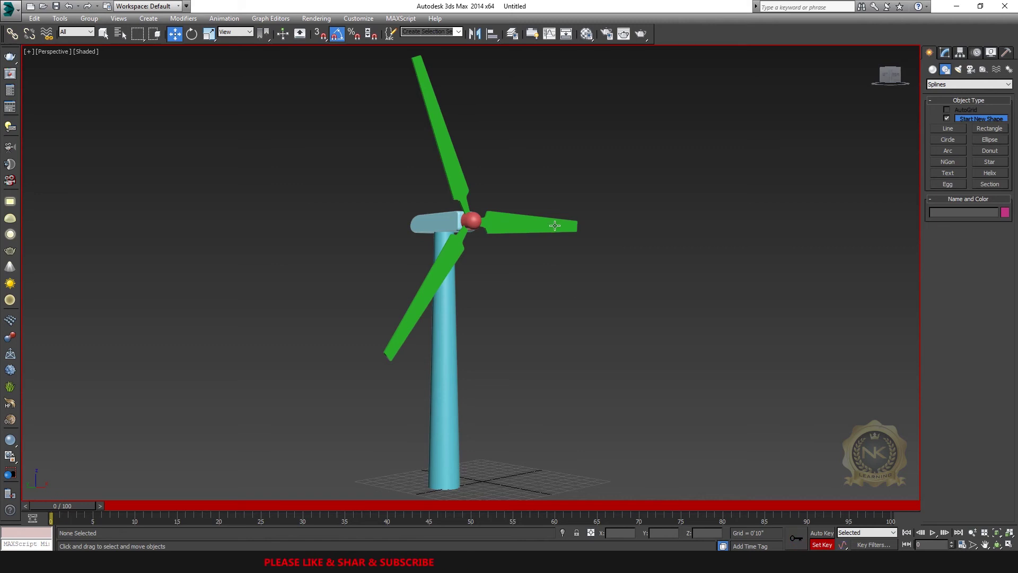
left_click(473, 221)
left_click(820, 546)
left_click(586, 213)
left_click(514, 224)
left_click(823, 546)
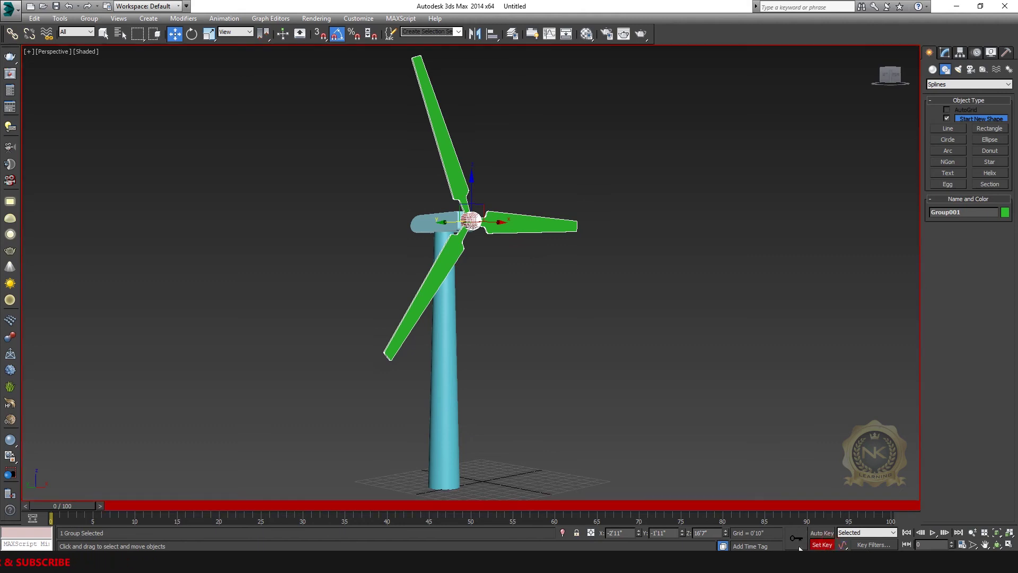
Step: Move the animation time to frame 50 with the rotor group still selected
left_click_drag(66, 506, 253, 517)
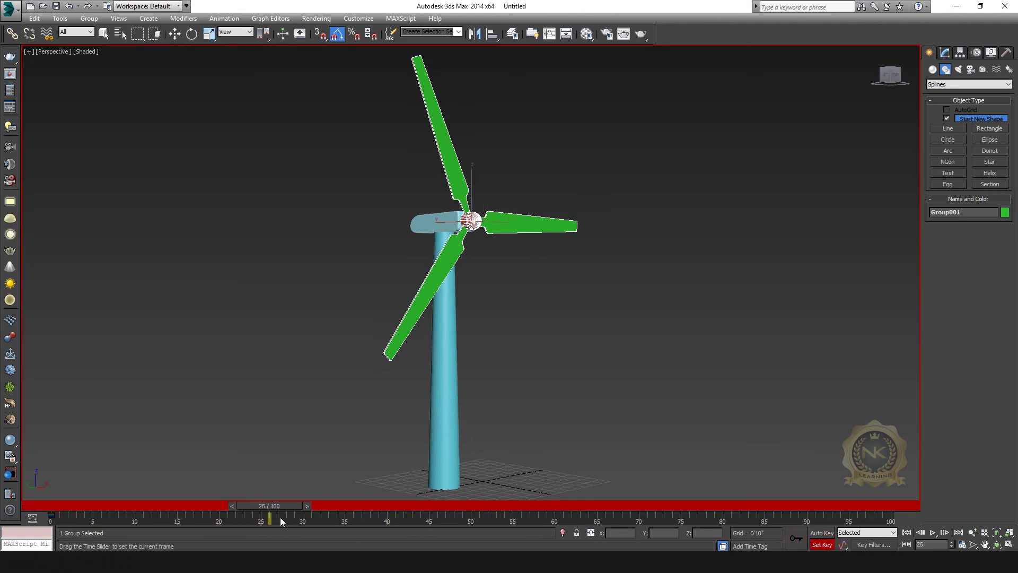
left_click_drag(280, 517, 477, 508)
key("w")
key("alt+w")
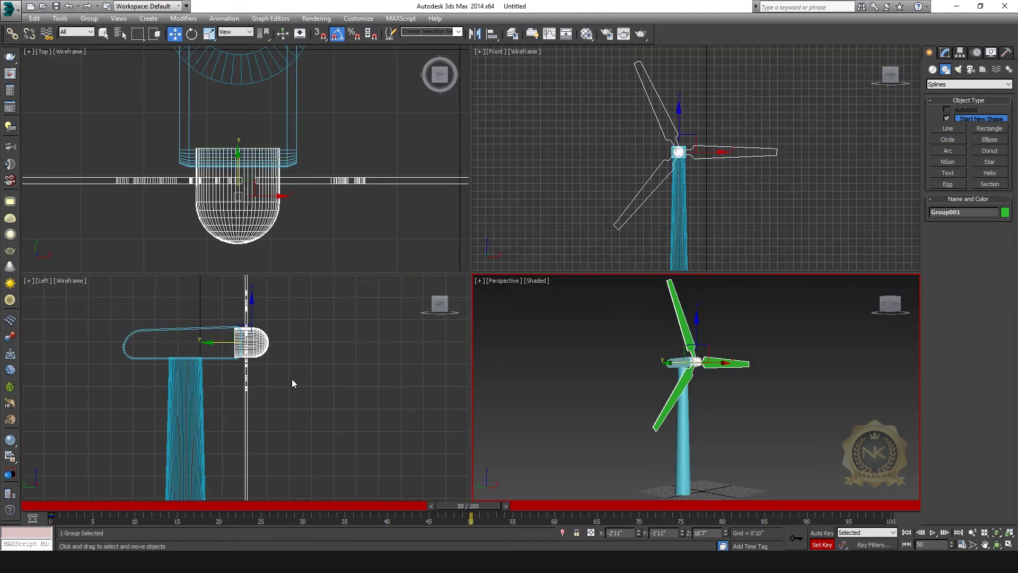
right_click(293, 384)
key("alt+w")
scroll(339, 400, "down", 5)
key("alt+w")
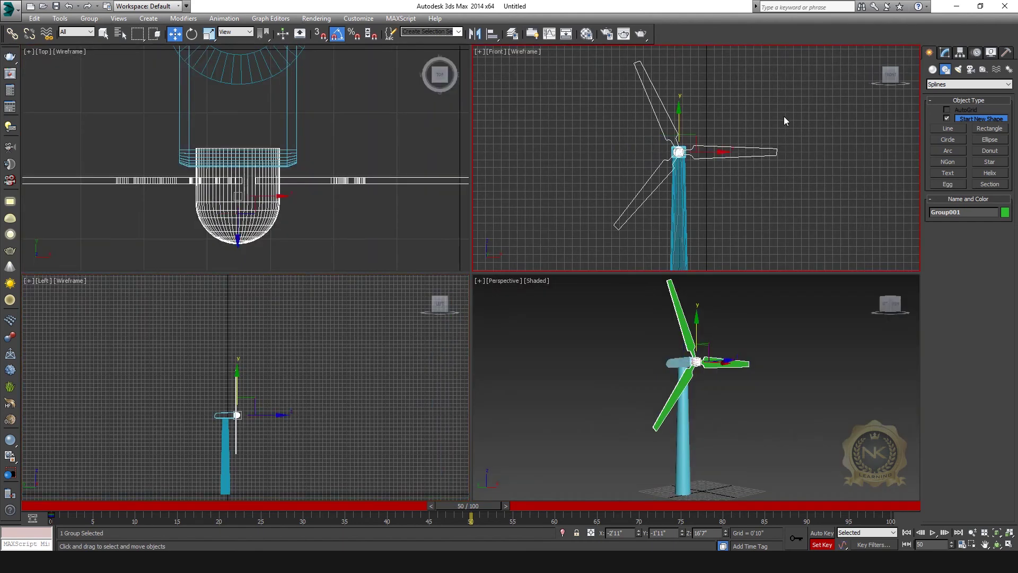
Step: Rotate the rotor group about the hub in the Front view at frame 50, ending at about Y -10 degrees
right_click(784, 116)
key("alt+w")
left_click(192, 34)
scroll(472, 85, "down", 4)
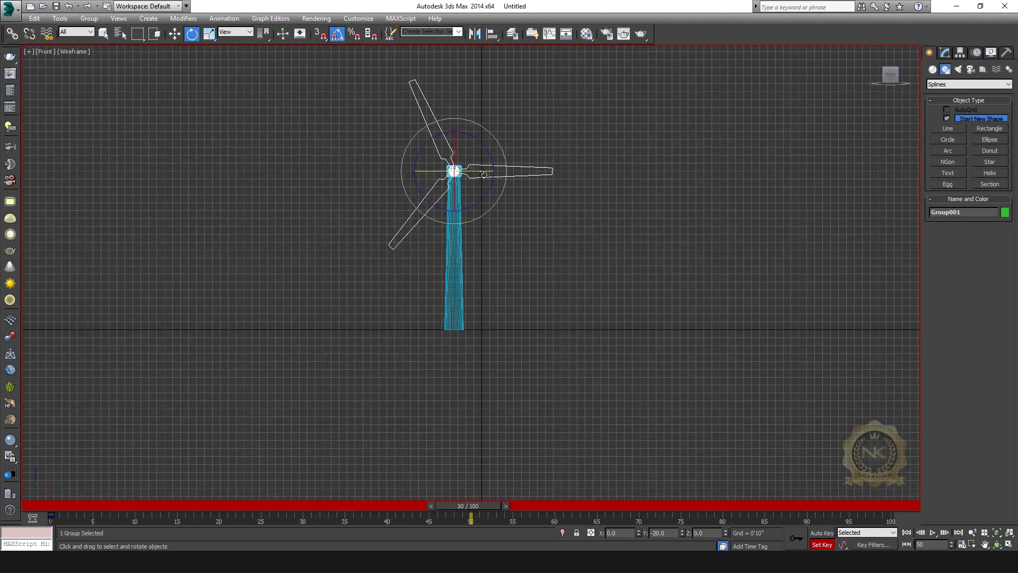
left_click_drag(497, 143, 502, 171)
left_click_drag(490, 132, 604, 310)
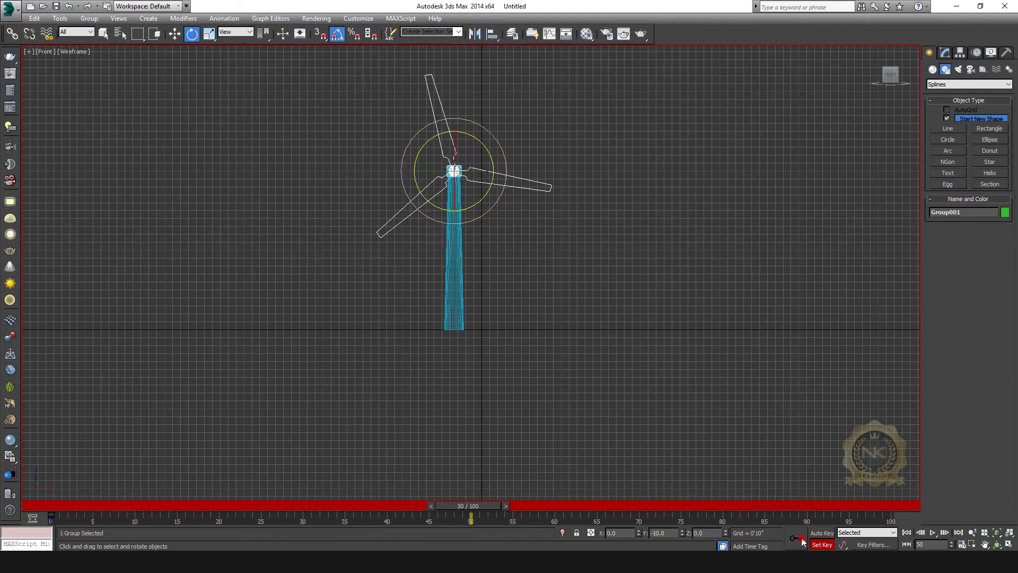
Step: Play the rotor animation from frame 0 in the maximized Perspective view and stop it after checking the rotation
key("alt+w")
right_click(733, 448)
key("alt+w")
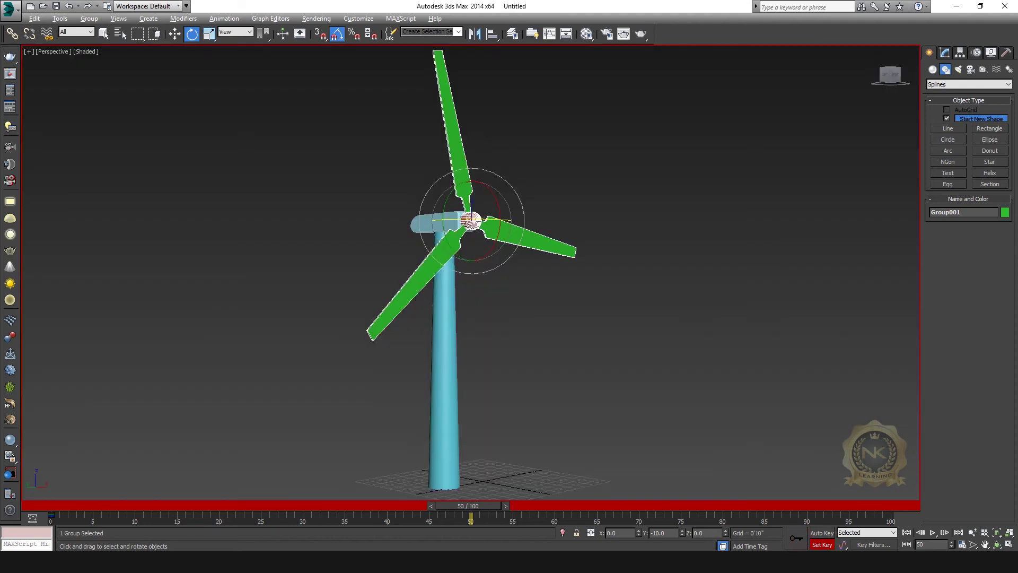
left_click_drag(444, 504, 21, 504)
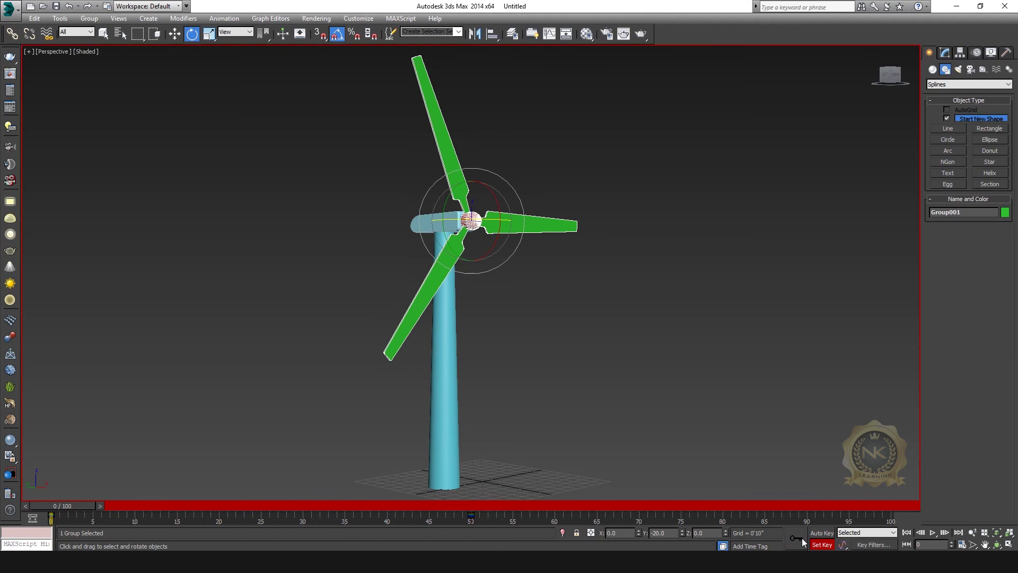
left_click(932, 532)
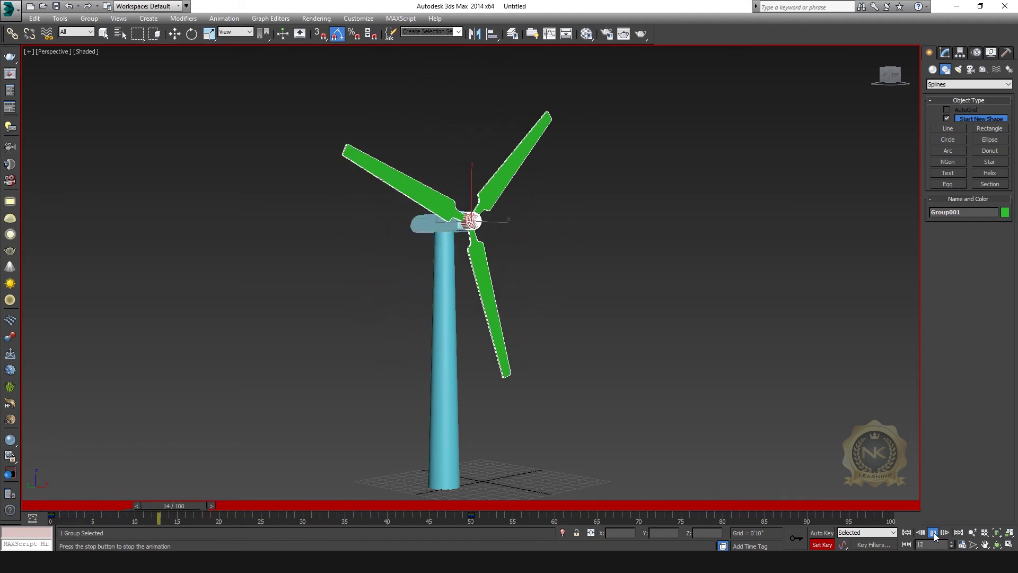
key("e")
left_click(934, 533)
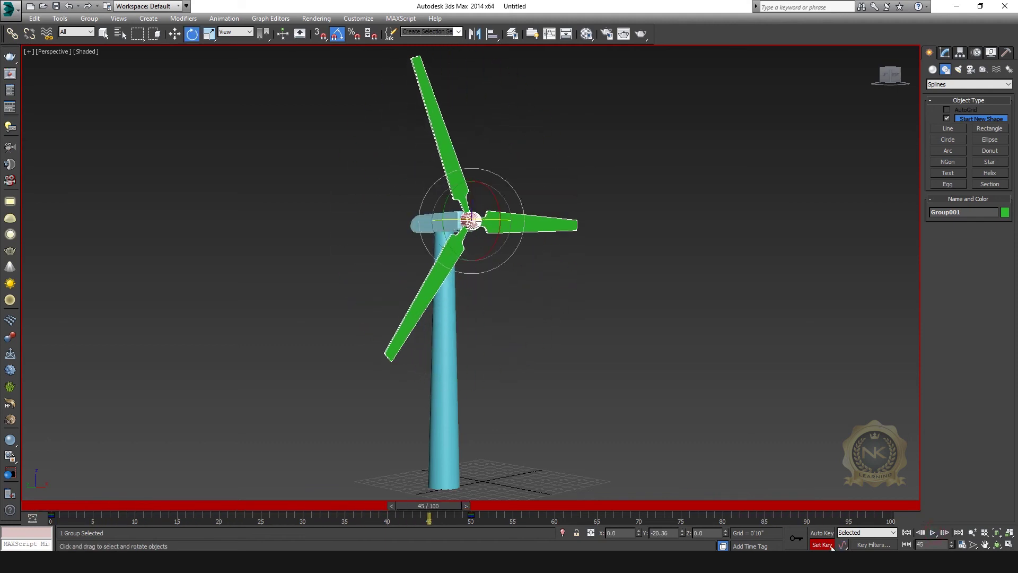
Step: Turn off Set Key mode and replay the rotor animation in the Perspective view
left_click(830, 546)
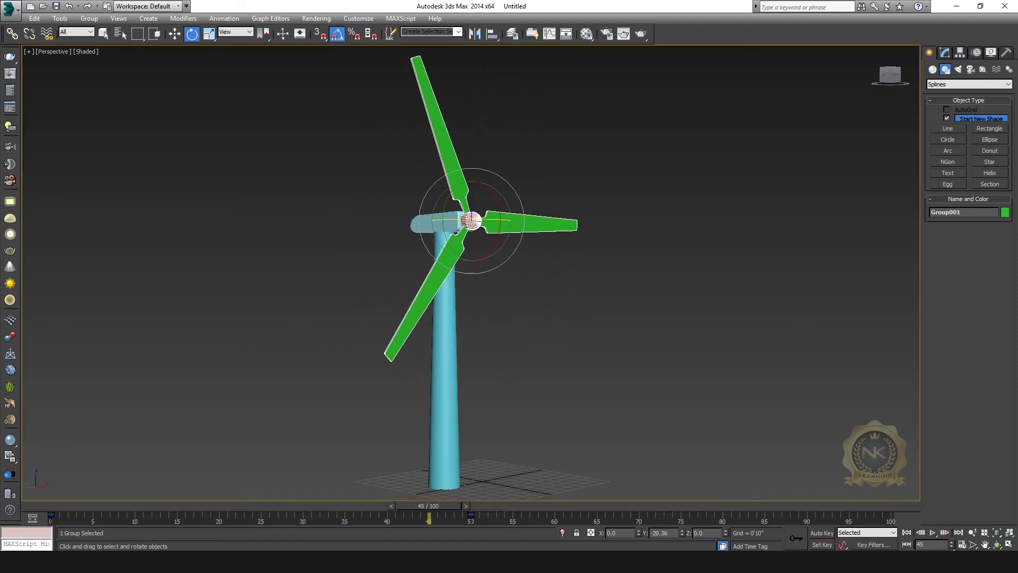
left_click(934, 533)
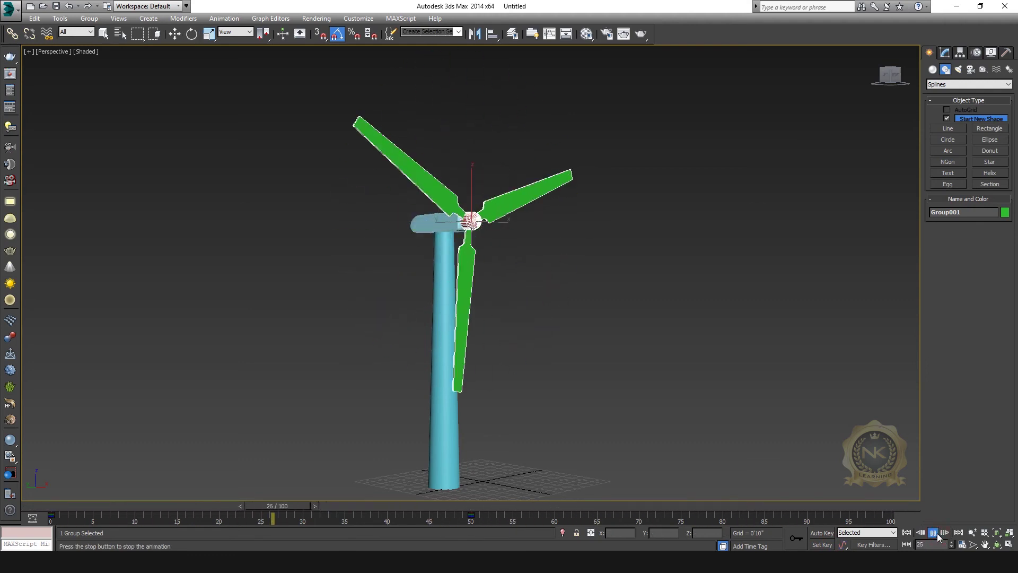
left_click(934, 533)
key("e")
Step: Move the rotor group's second key to frame 100, preview the slower rotation, and deselect the group
left_click_drag(480, 521, 465, 514)
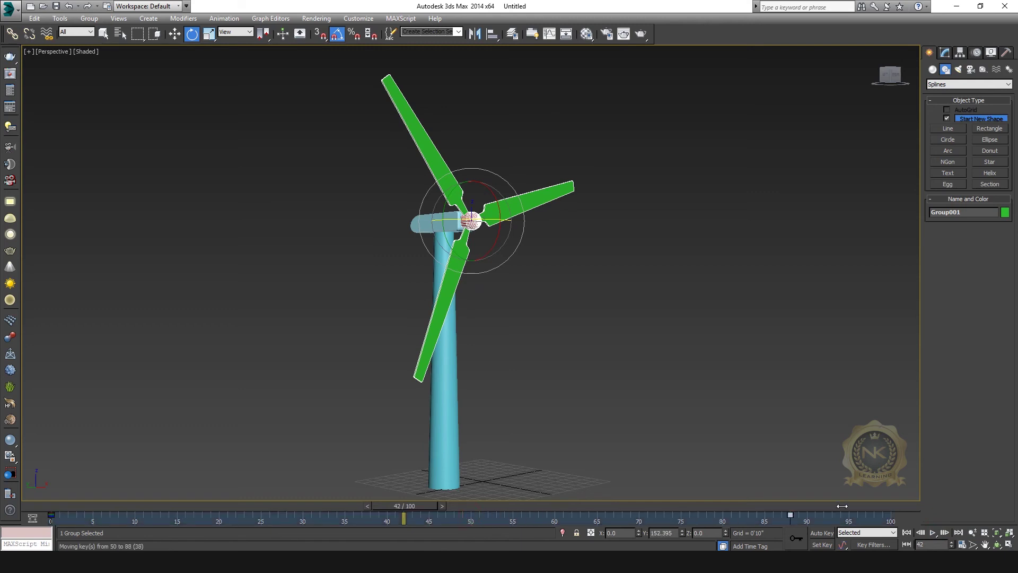
left_click_drag(898, 502, 883, 513)
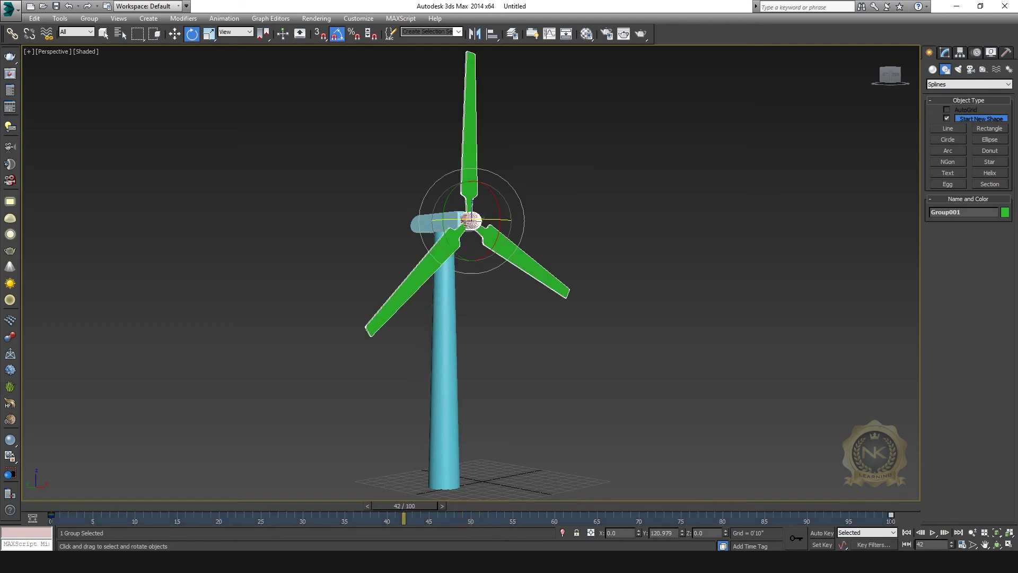
left_click(933, 533)
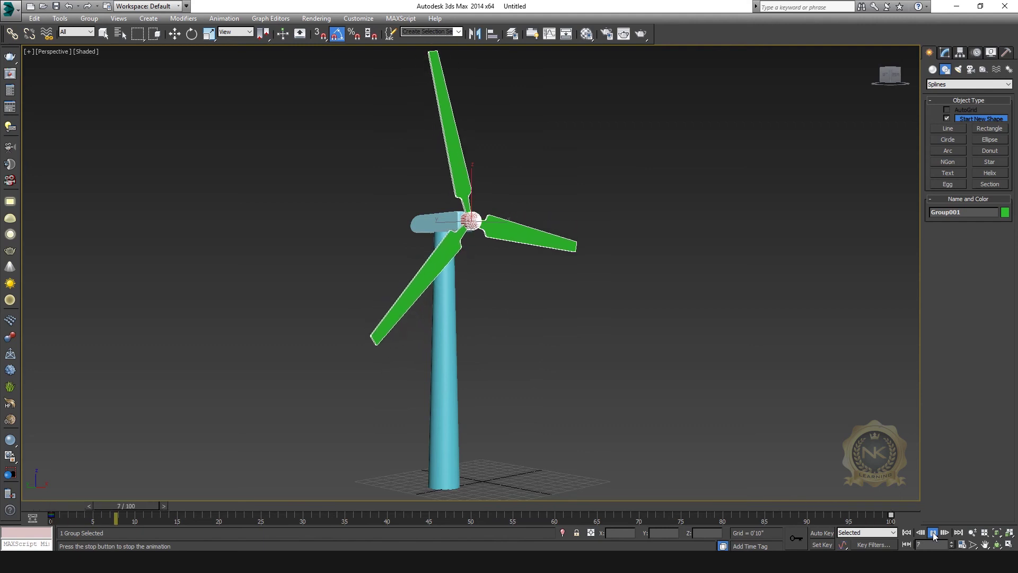
left_click(933, 532)
key("e")
left_click(705, 360)
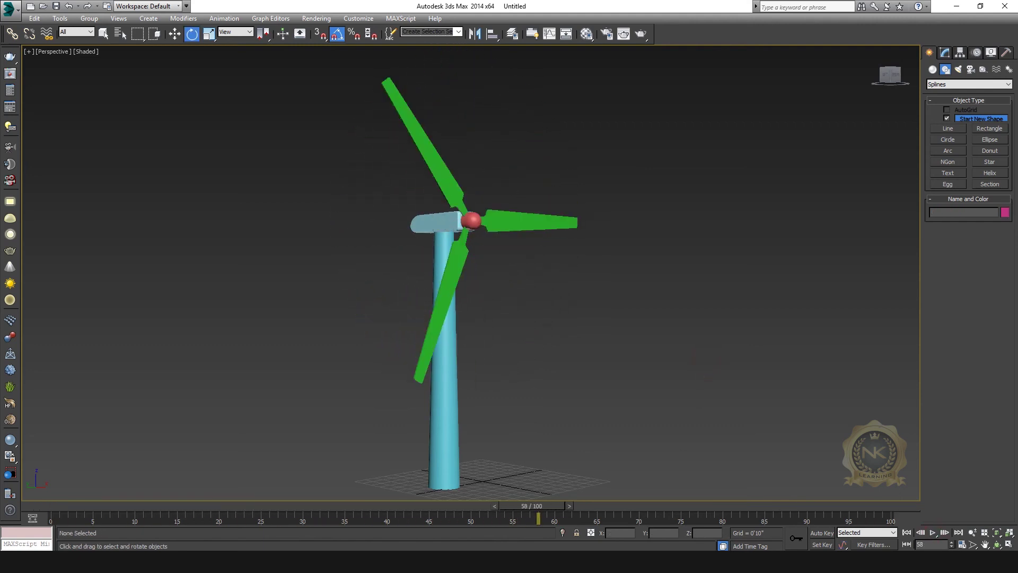
Step: Set the animation's end time to frame 200 and play it from frame 0
left_click(961, 545)
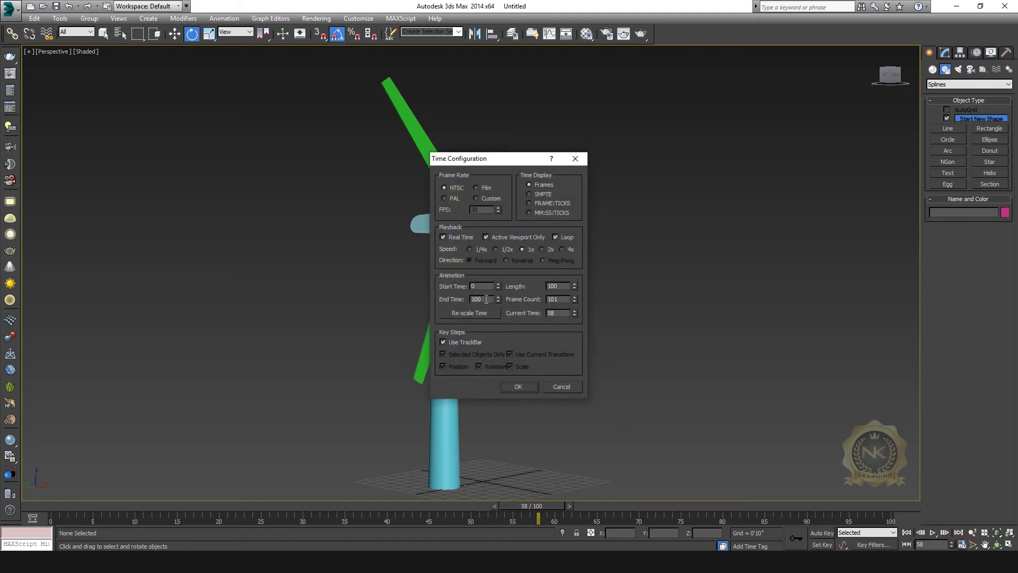
type("200")
key("Return")
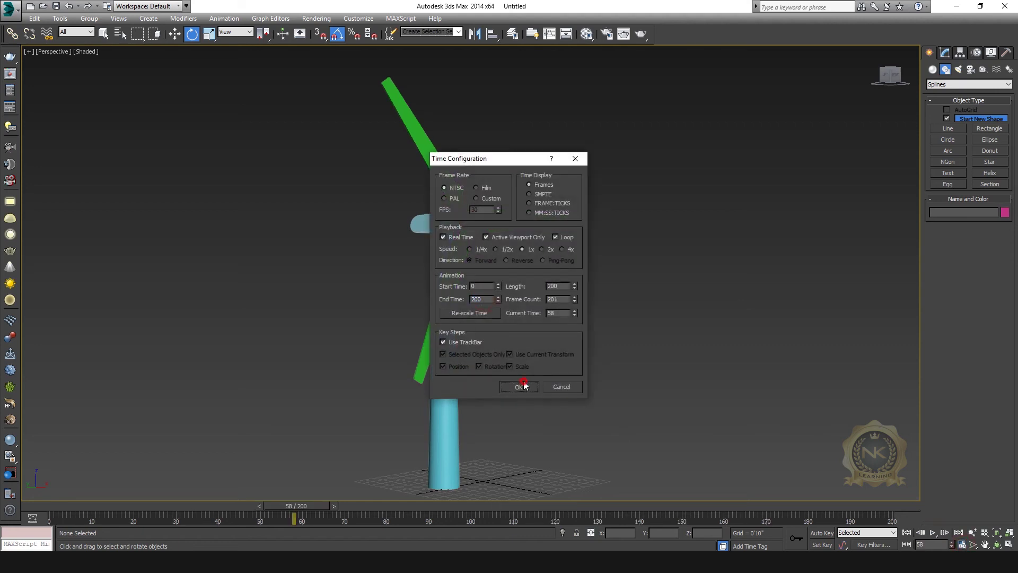
left_click(519, 386)
left_click_drag(310, 508, 80, 509)
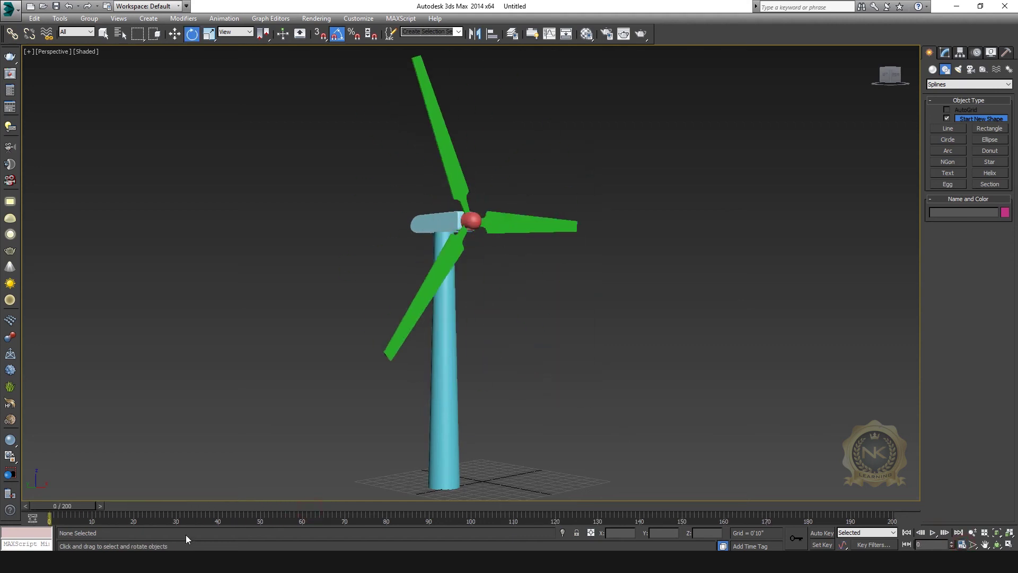
left_click(934, 533)
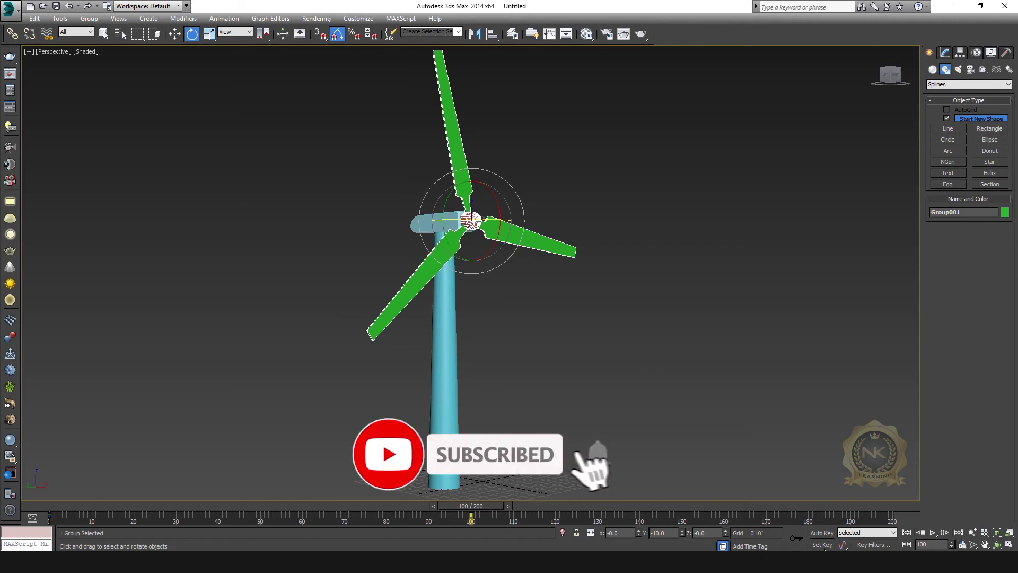
Step: Turn on Set Key mode and rotate the rotor group about the hub in the Front view at frame 200, ending at about Y 0 degrees
left_click(822, 545)
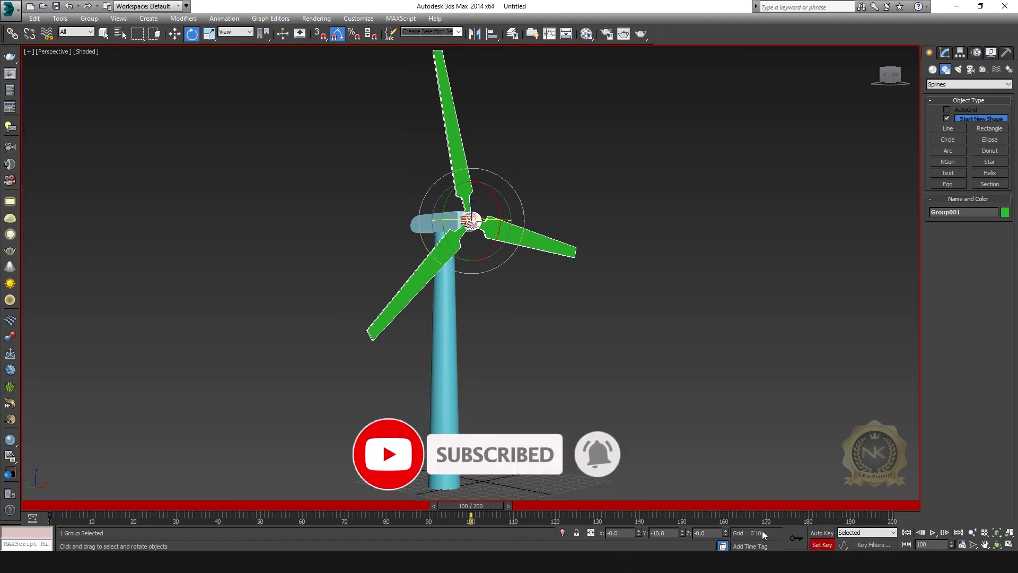
left_click_drag(489, 505, 897, 495)
key("alt+w")
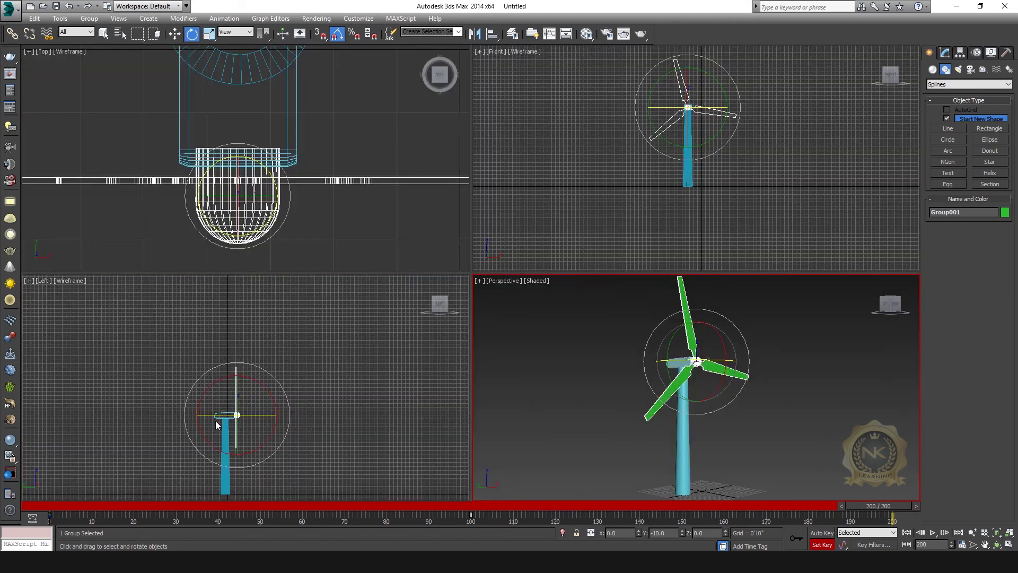
key("alt+w")
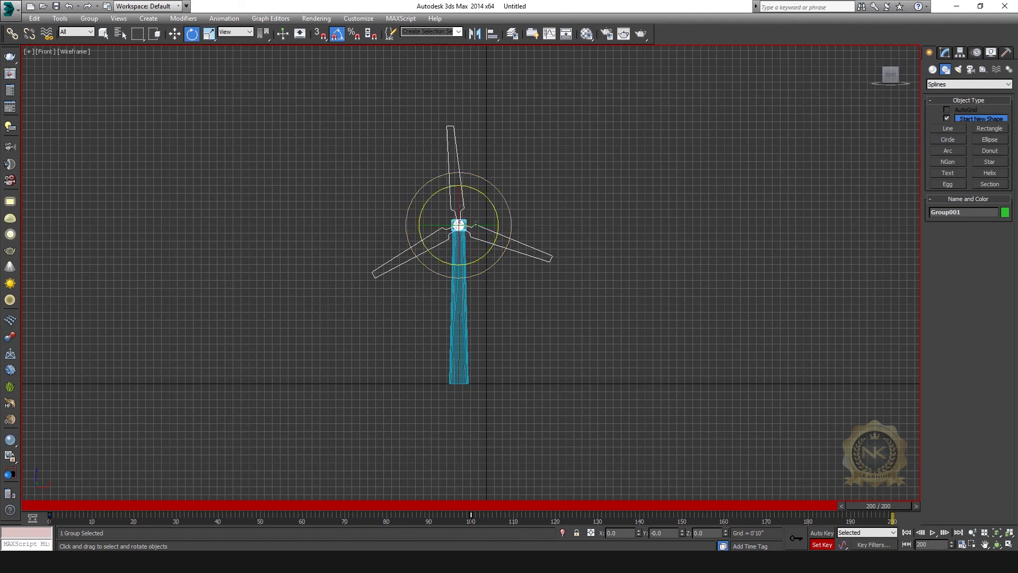
Step: Return to the maximized Perspective view with Set Key mode off and play the 200-frame animation
key("alt+w")
right_click(805, 483)
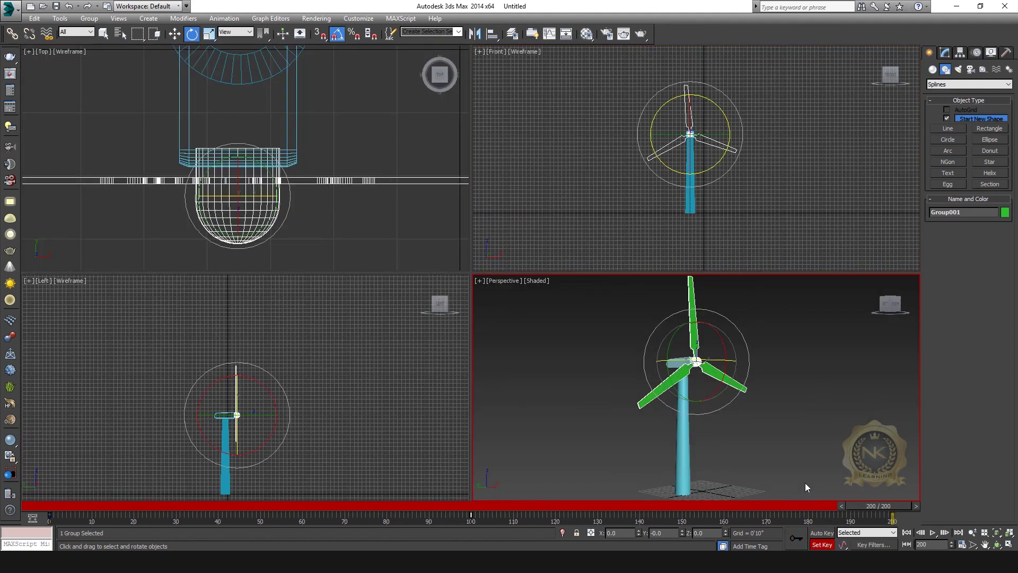
key("alt+w")
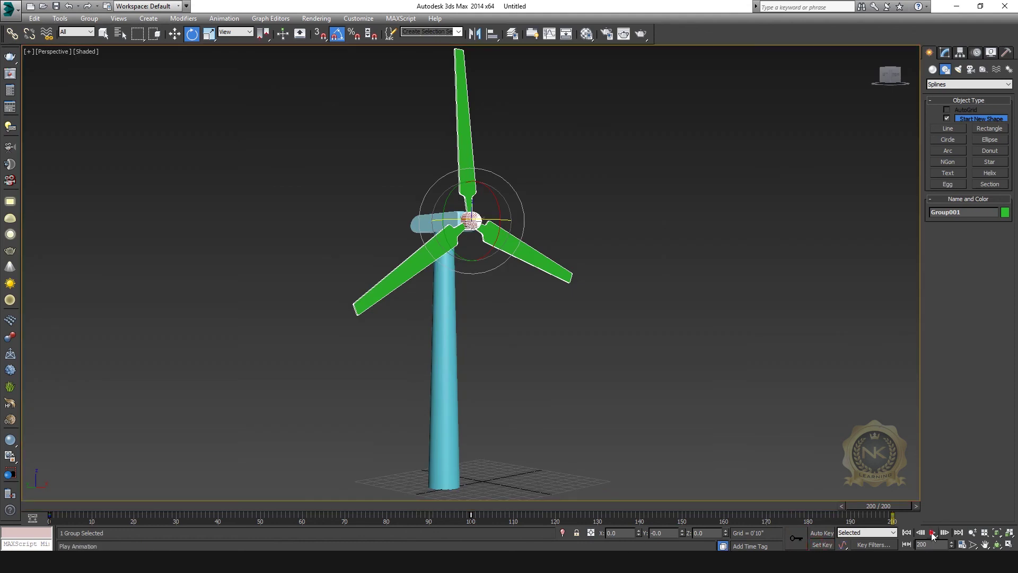
left_click(932, 533)
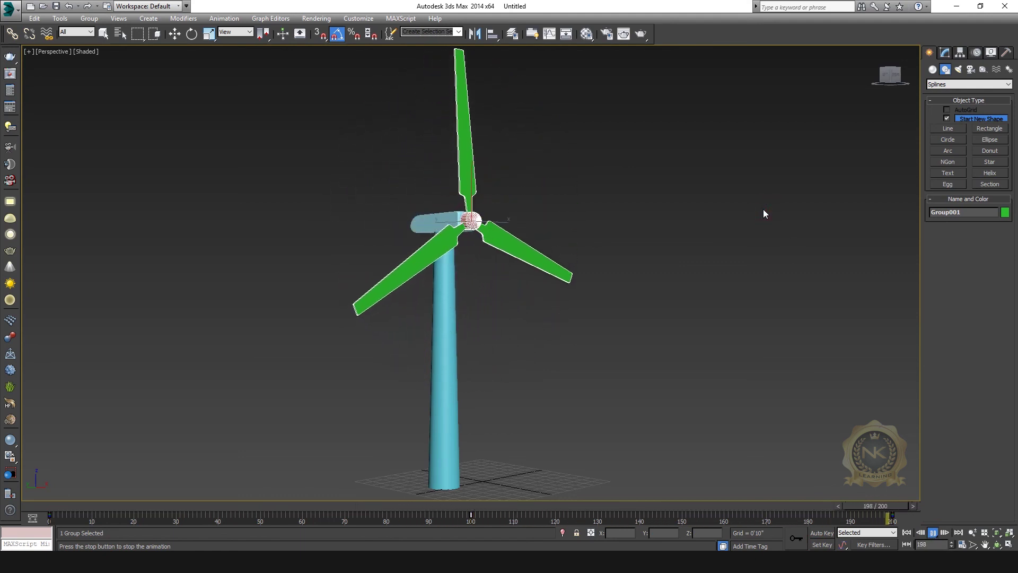
Step: Stop playback with the Move tool, deselect the rotor, and replay the animation from frame 0
left_click(176, 35)
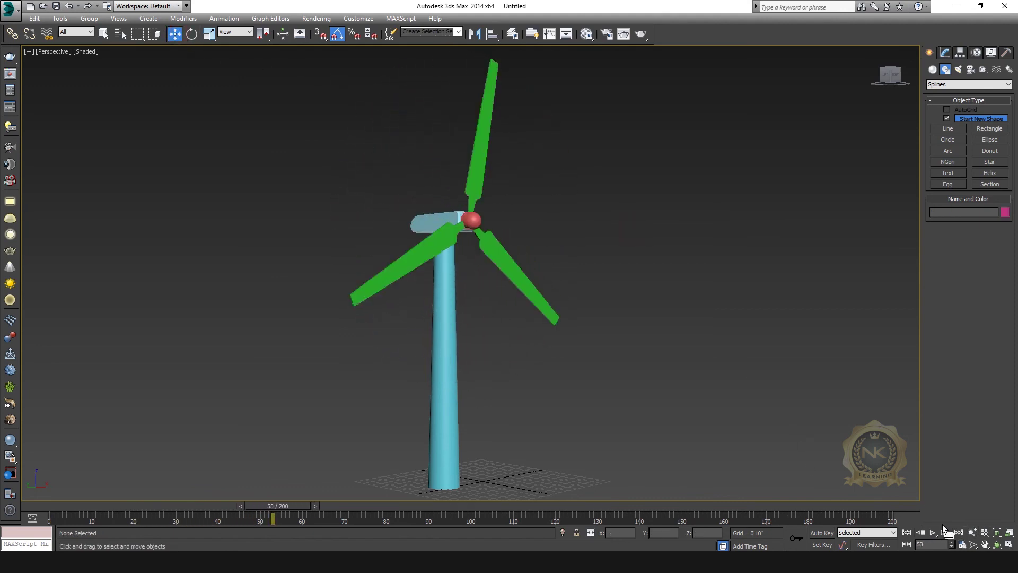
left_click_drag(378, 506, 4, 501)
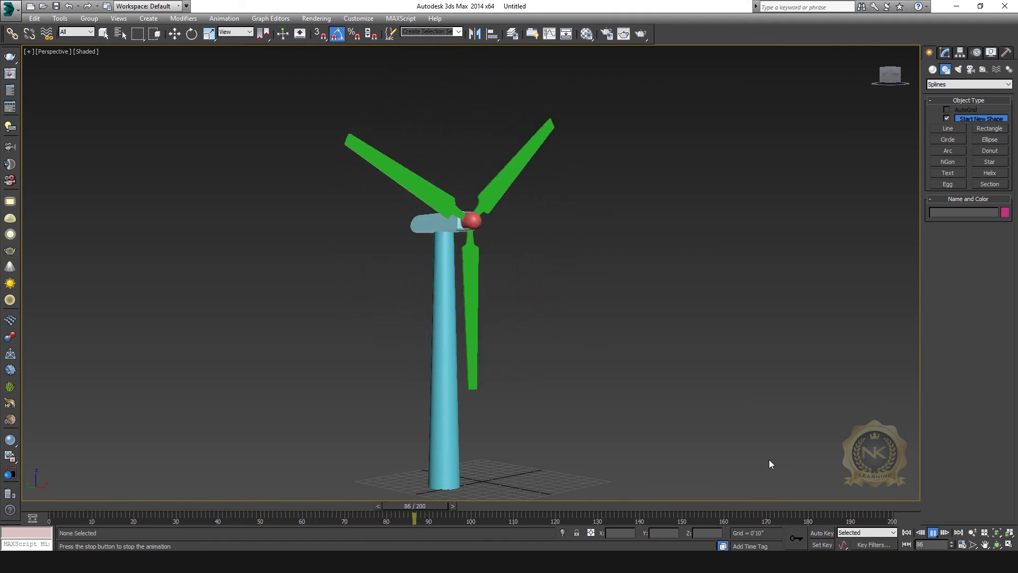
left_click(933, 533)
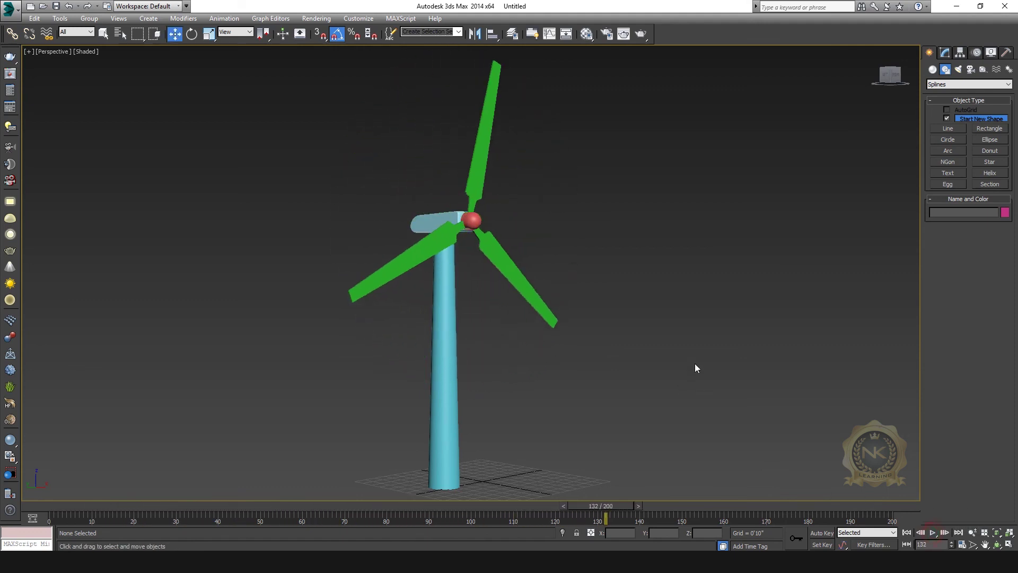
Step: Unhide the teapot beside the turbine and return the animation to frame 0
middle_click_drag(699, 359, 618, 351)
left_click(990, 53)
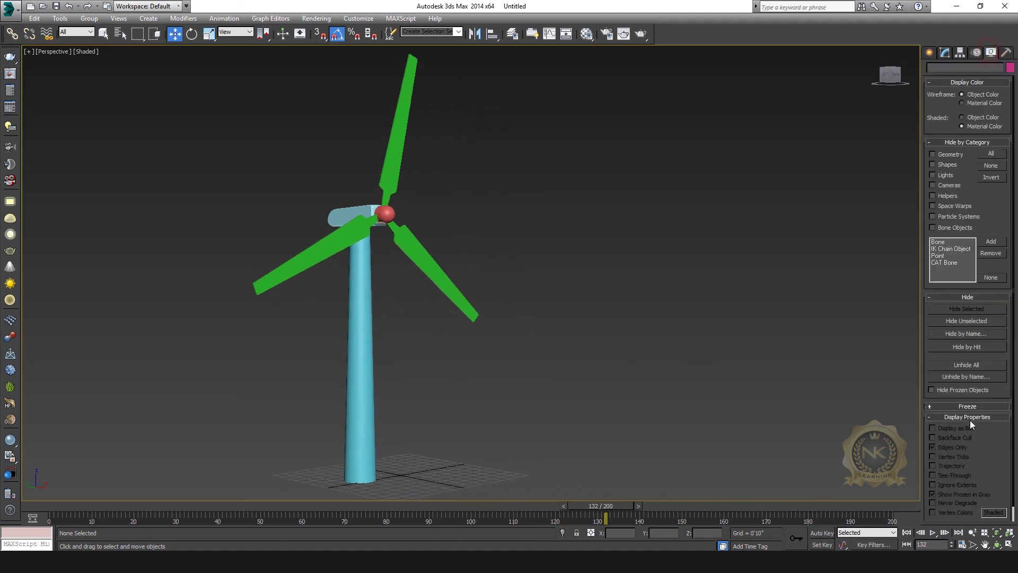
middle_click_drag(648, 409, 681, 389)
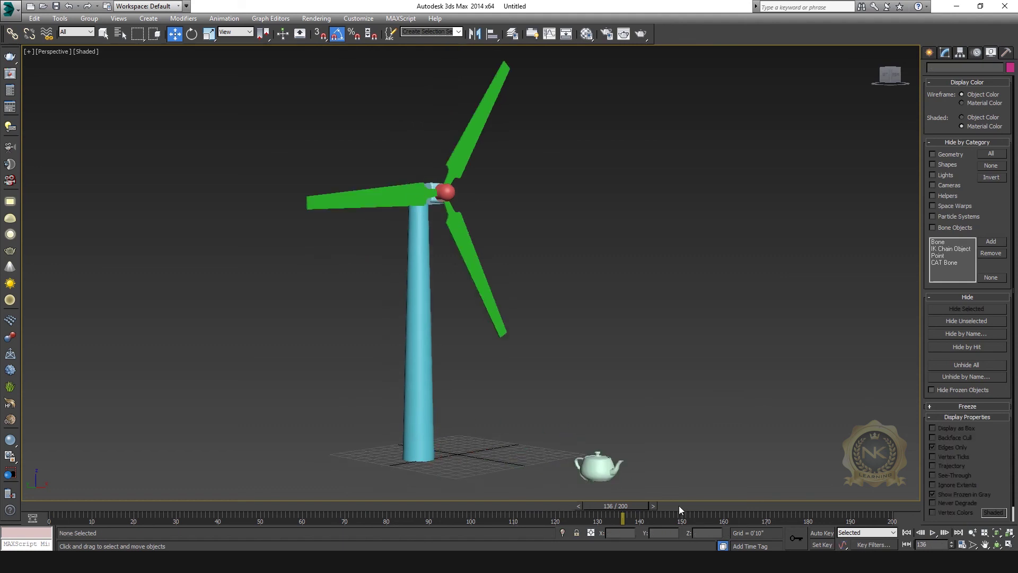
left_click_drag(631, 507, 1, 538)
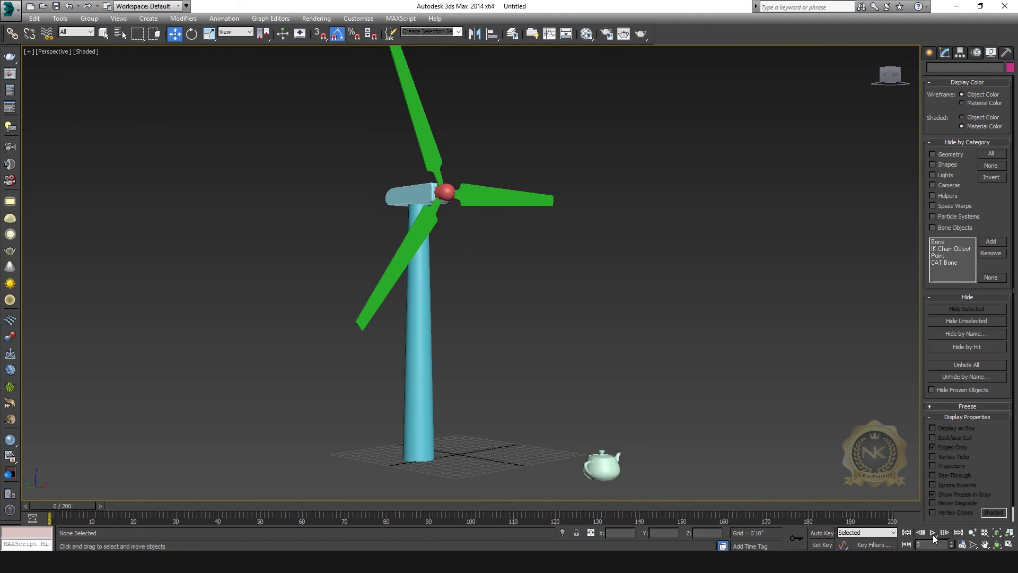